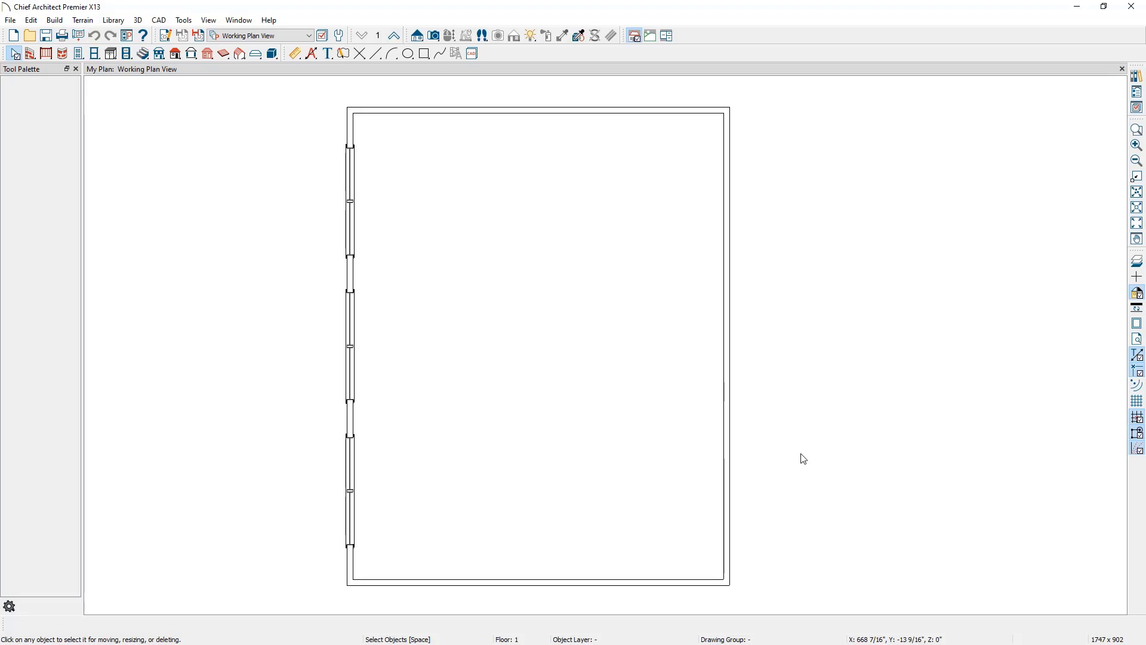
Open the online 3D Library for additional content and search it for "spiral duct".
left_click(104, 23)
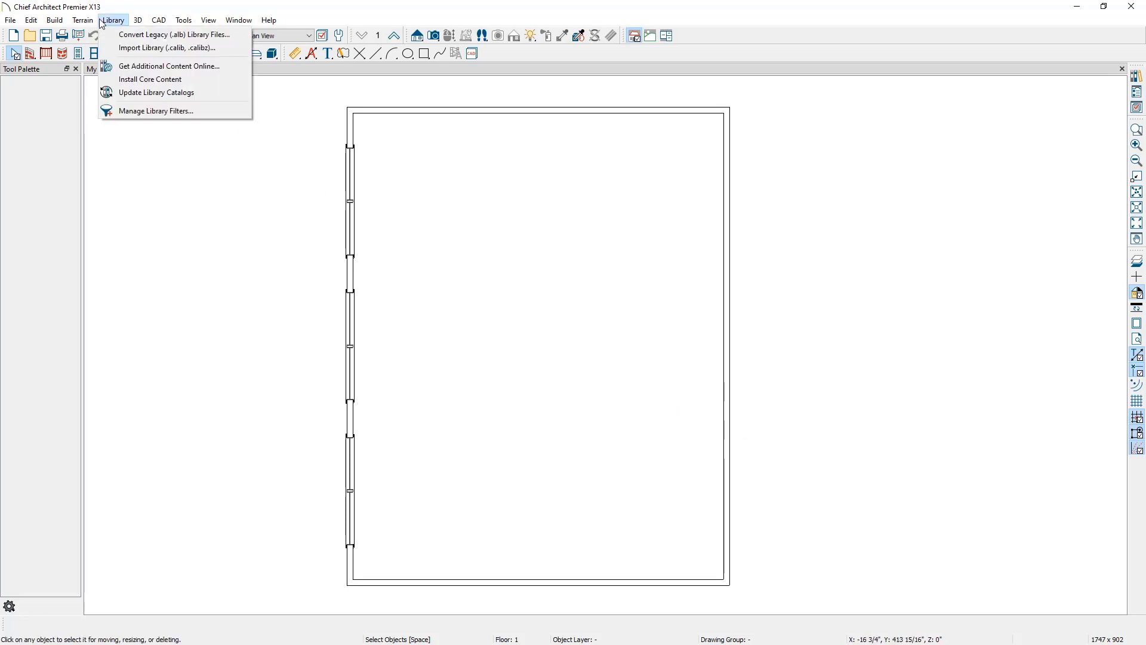
left_click(167, 66)
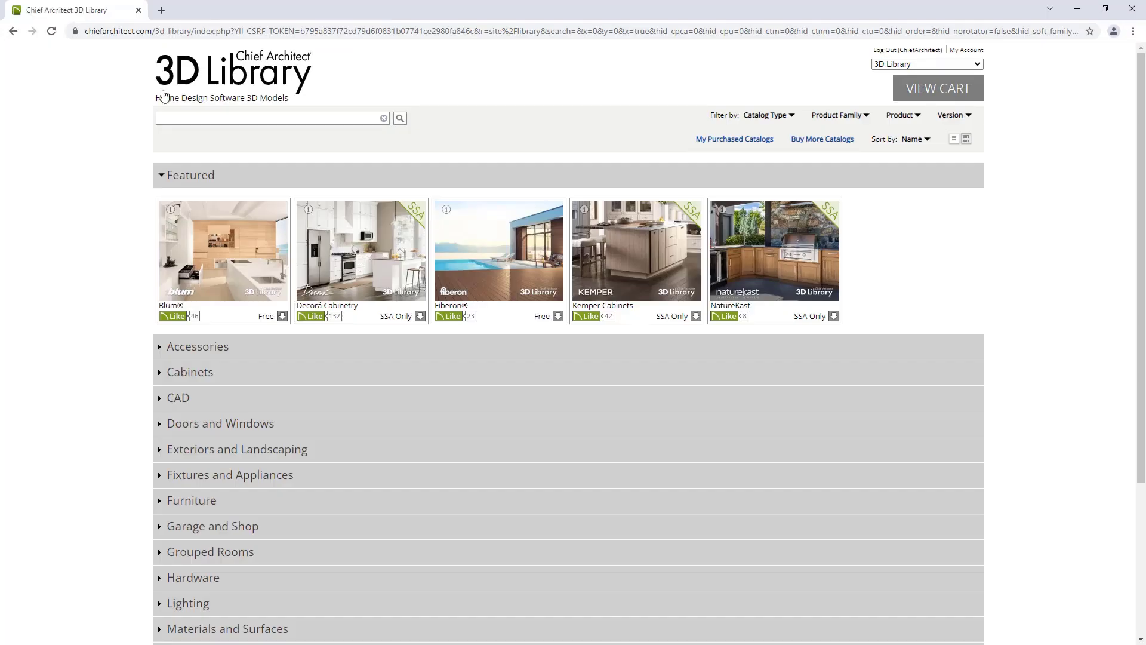
left_click(170, 118)
type("spiral duct")
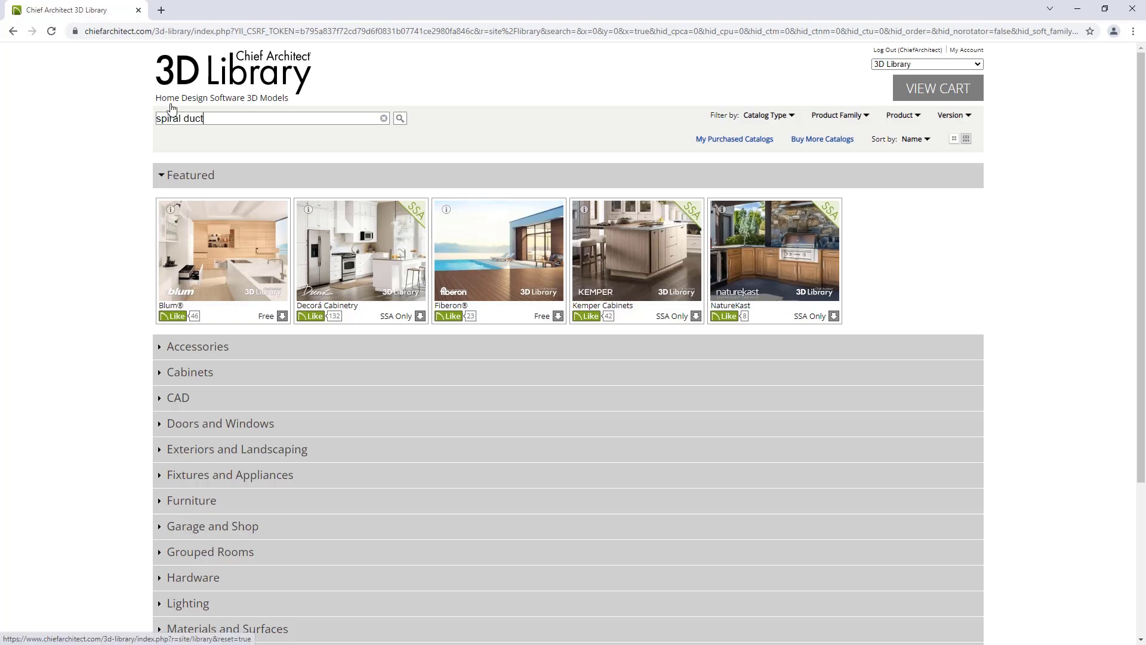
key("Return")
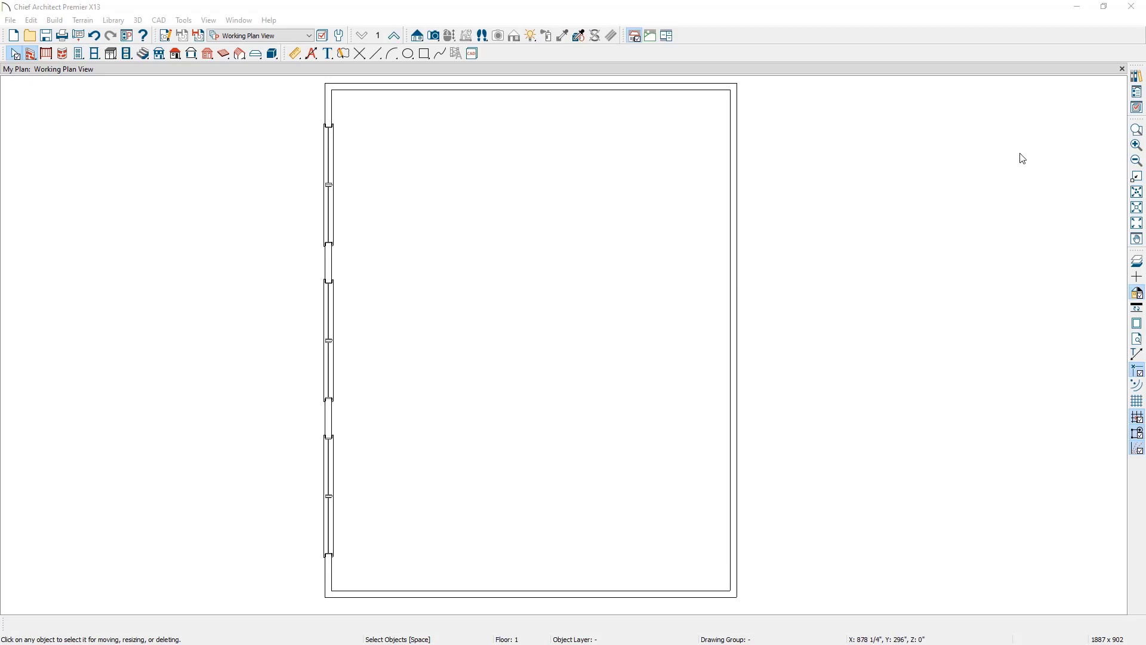
Browse the Bonus Catalogs to HVAC No.2 Spiral Ducting and preview the Galvanized Steel and Spiral Duct items.
left_click(1137, 76)
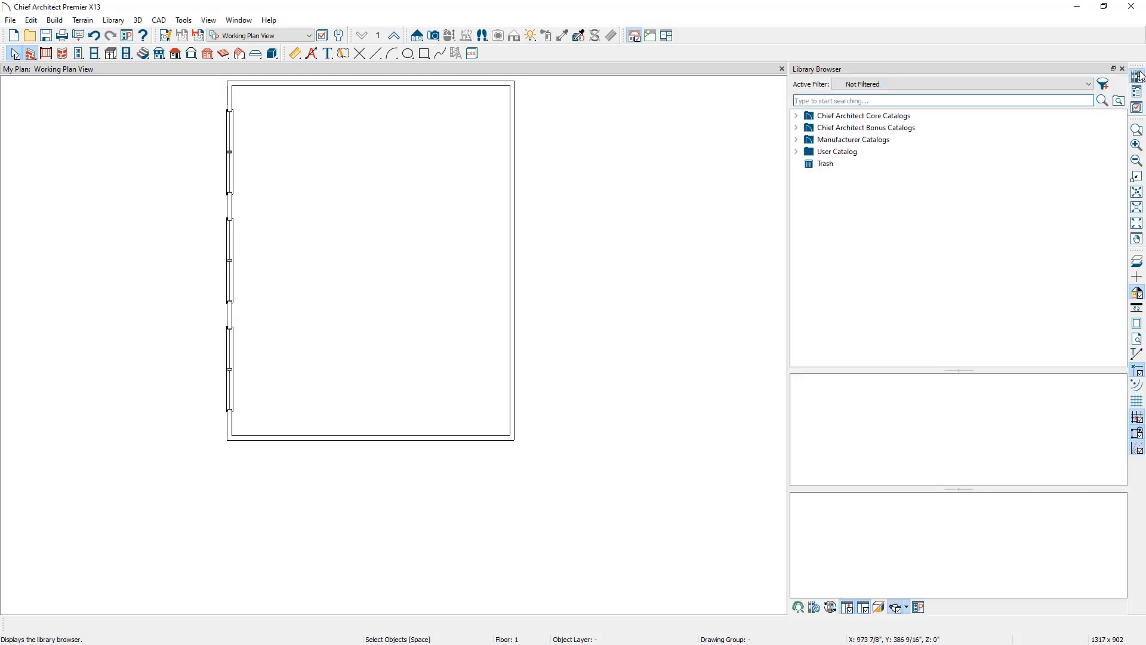
left_click(796, 129)
left_click_drag(1123, 137, 1122, 226)
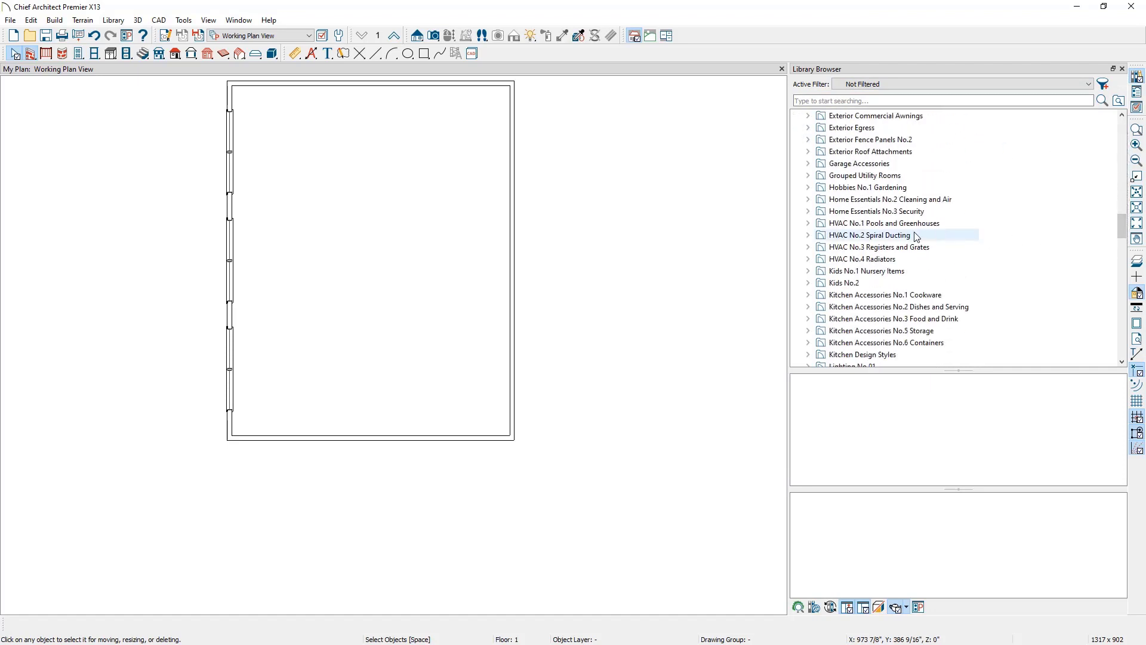
left_click(812, 237)
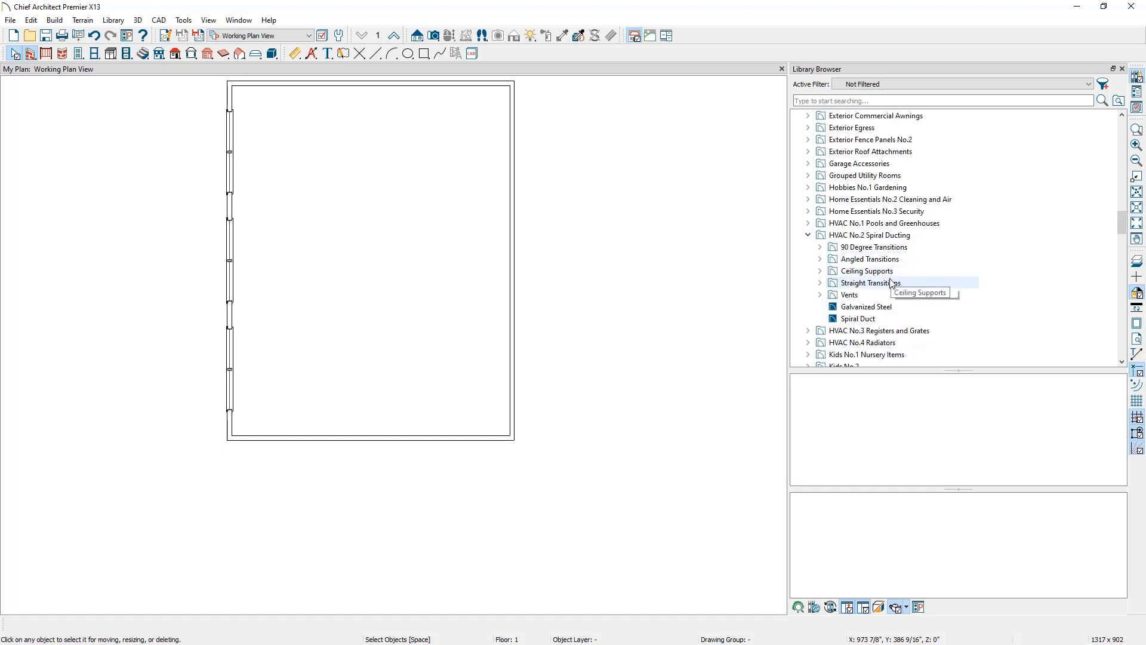
left_click(885, 309)
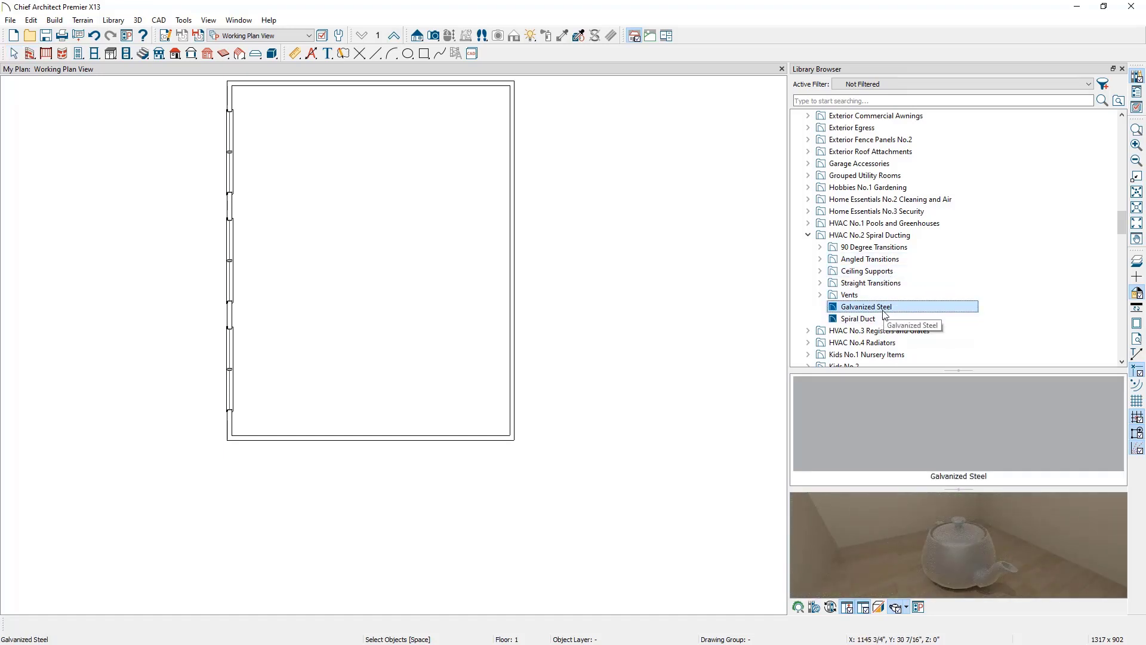
left_click(883, 321)
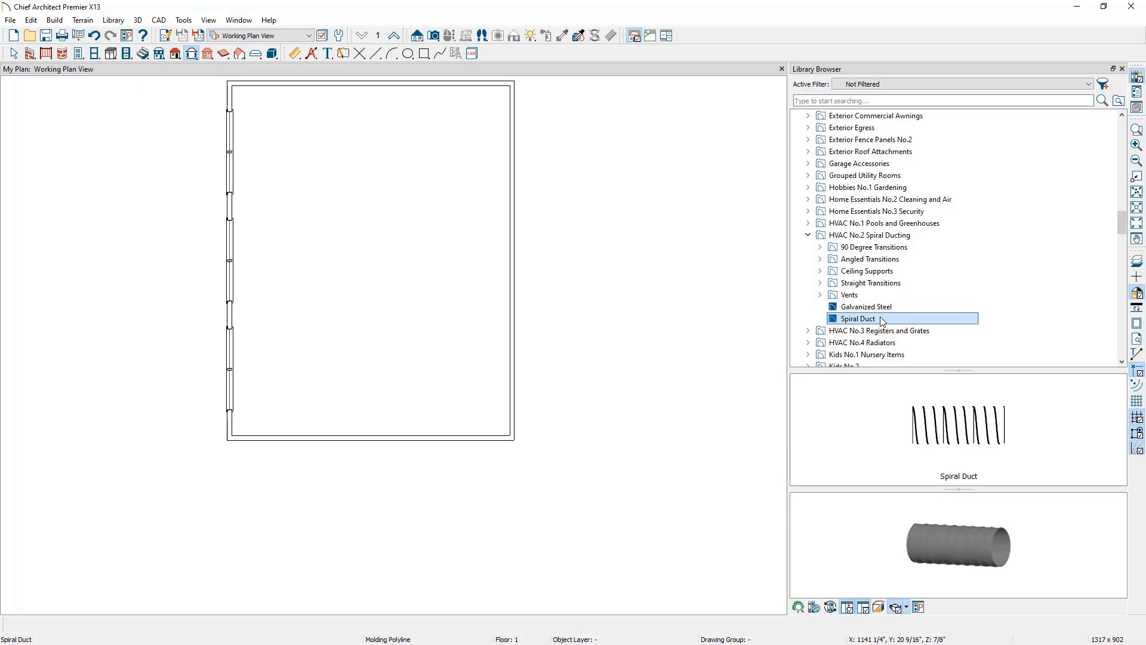
left_click(1125, 69)
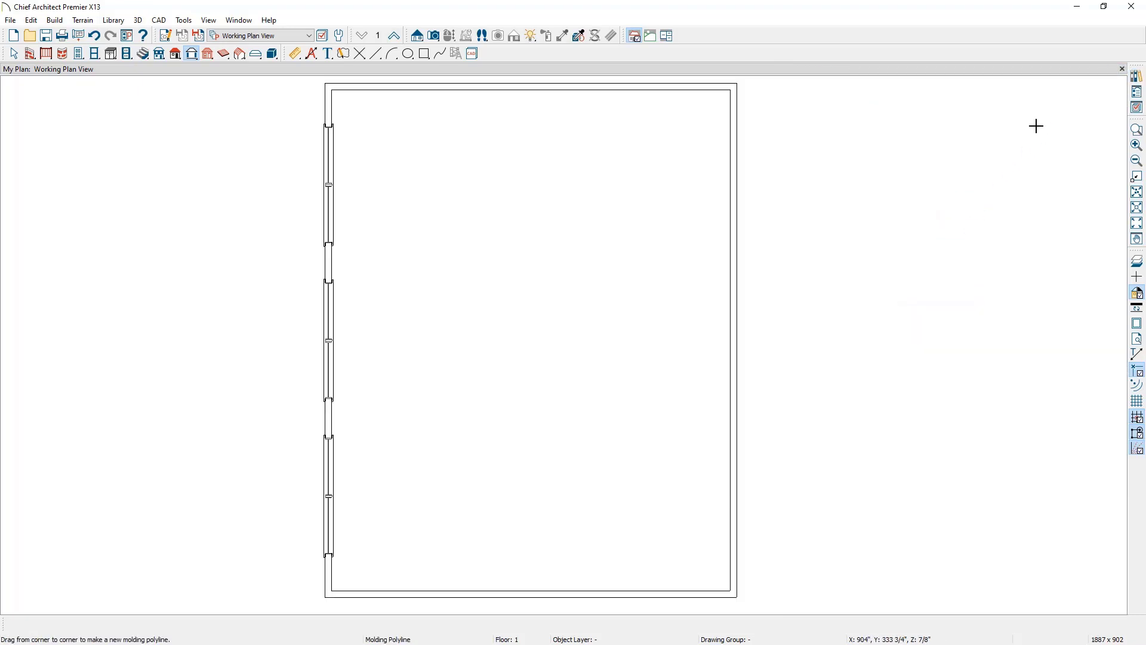
key("space")
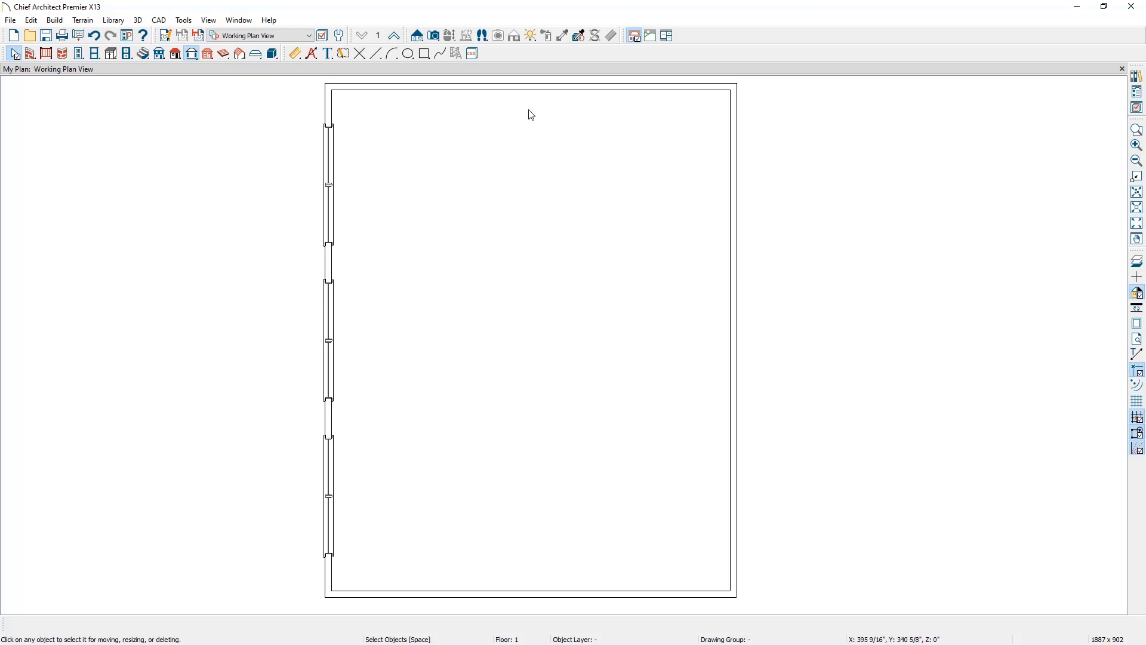
Draw a horizontal CAD line near the room's lower wall, running from the right wall to just short of the windowed wall.
left_click(159, 21)
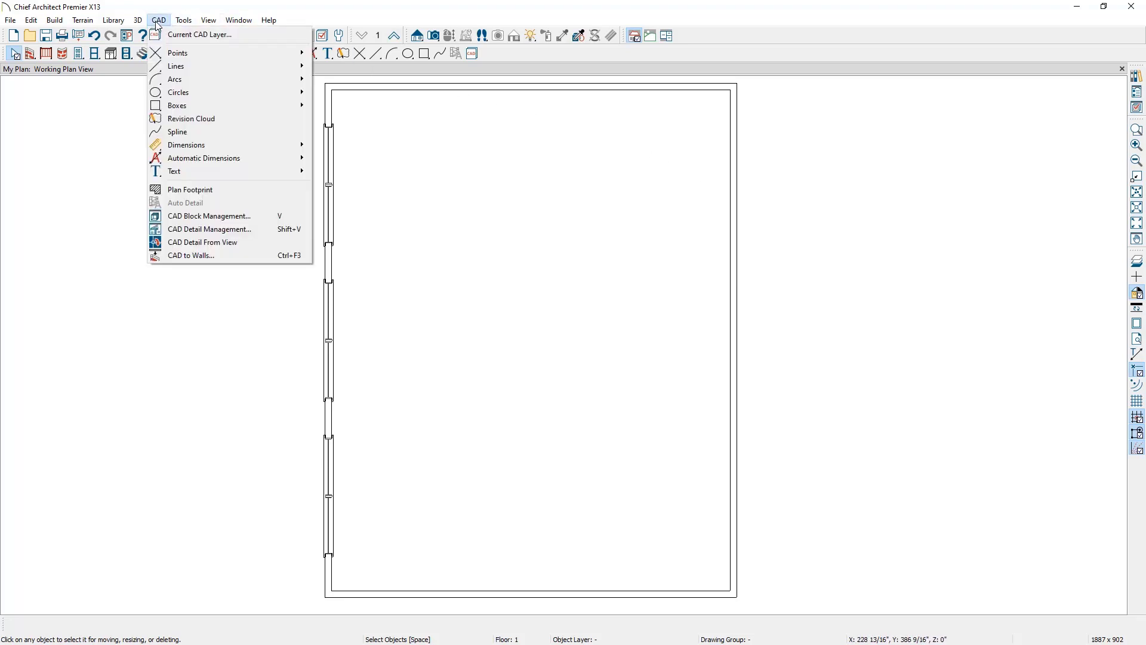
mouse_move(176, 67)
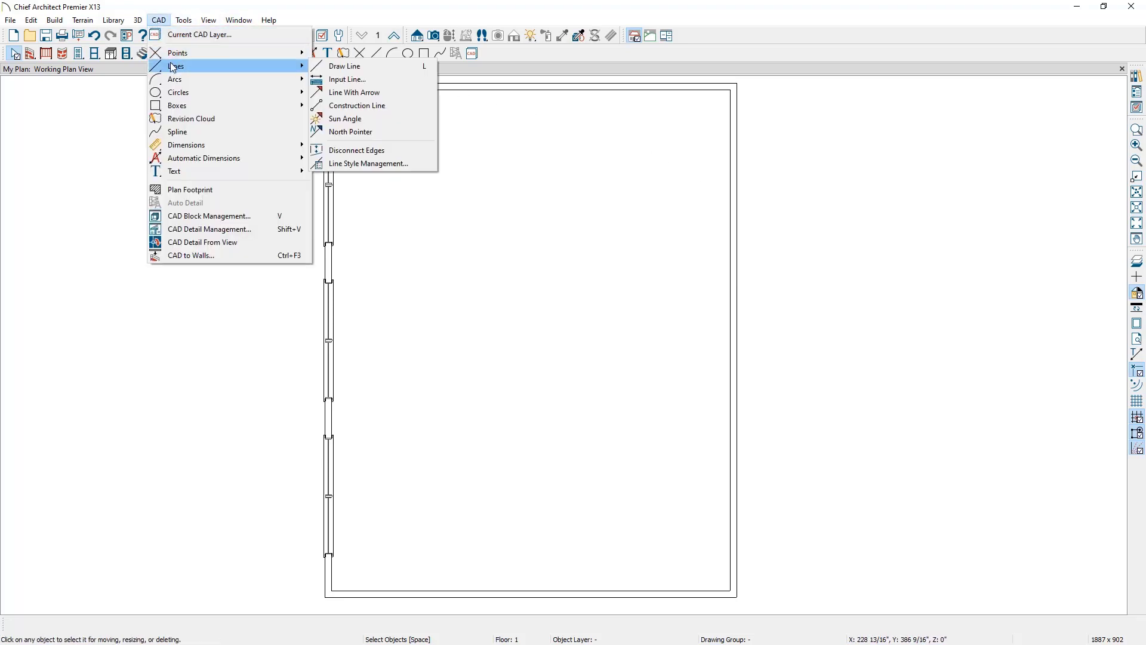
left_click(342, 67)
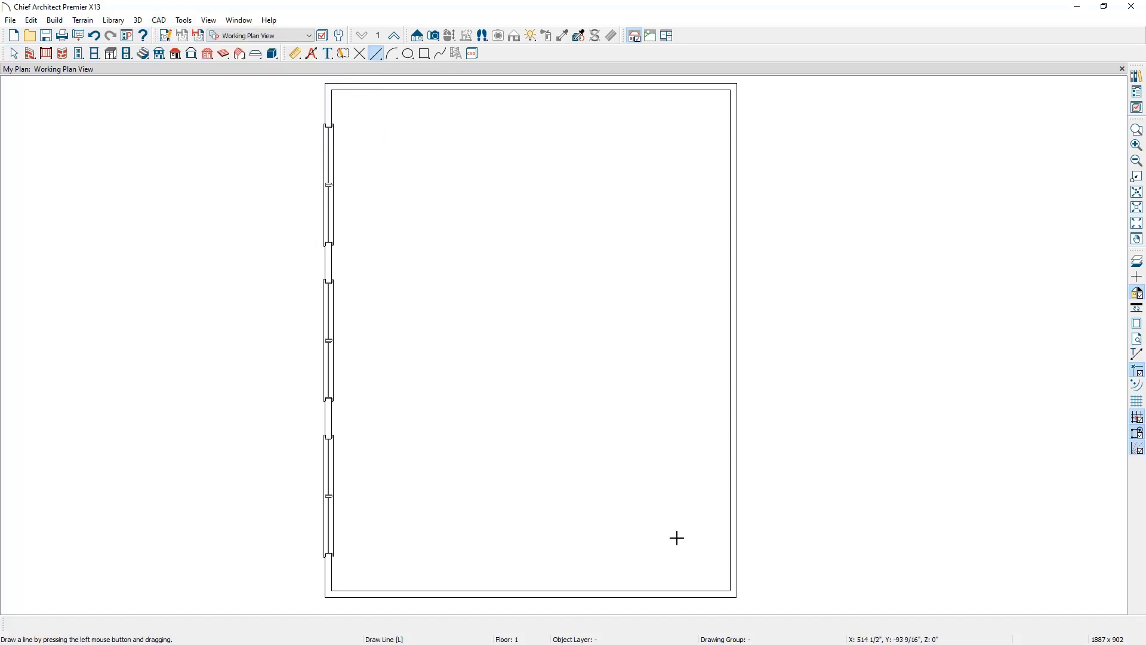
left_click_drag(721, 556, 389, 555)
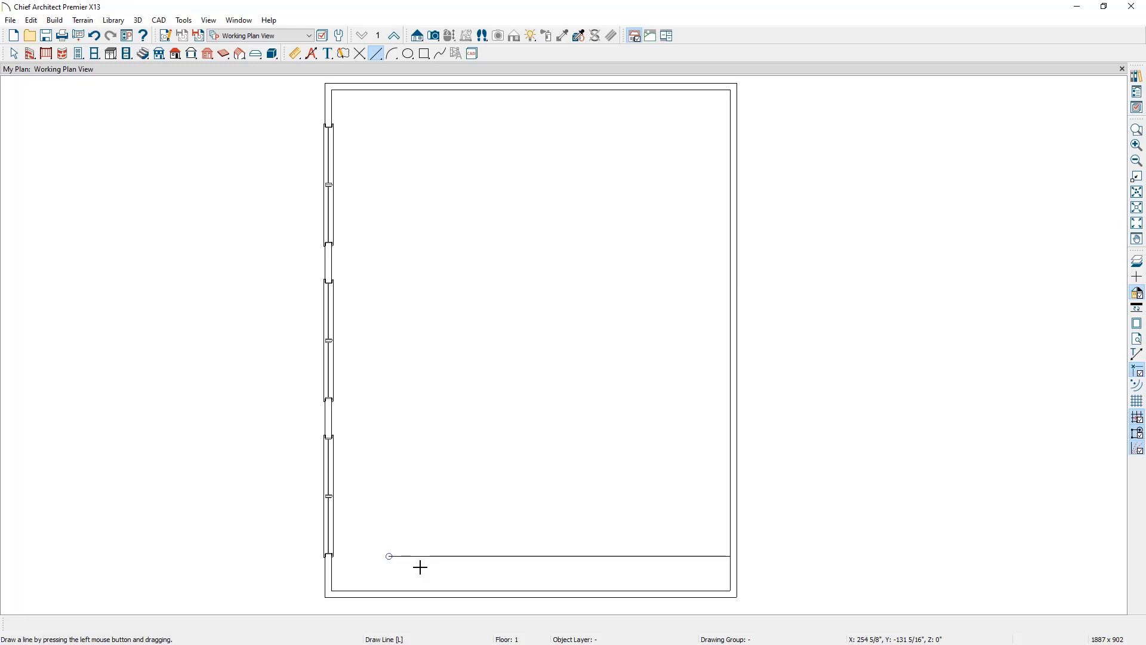
Convert the horizontal CAD line to a Molding Polyline on the default Moldings layer.
left_click(427, 556)
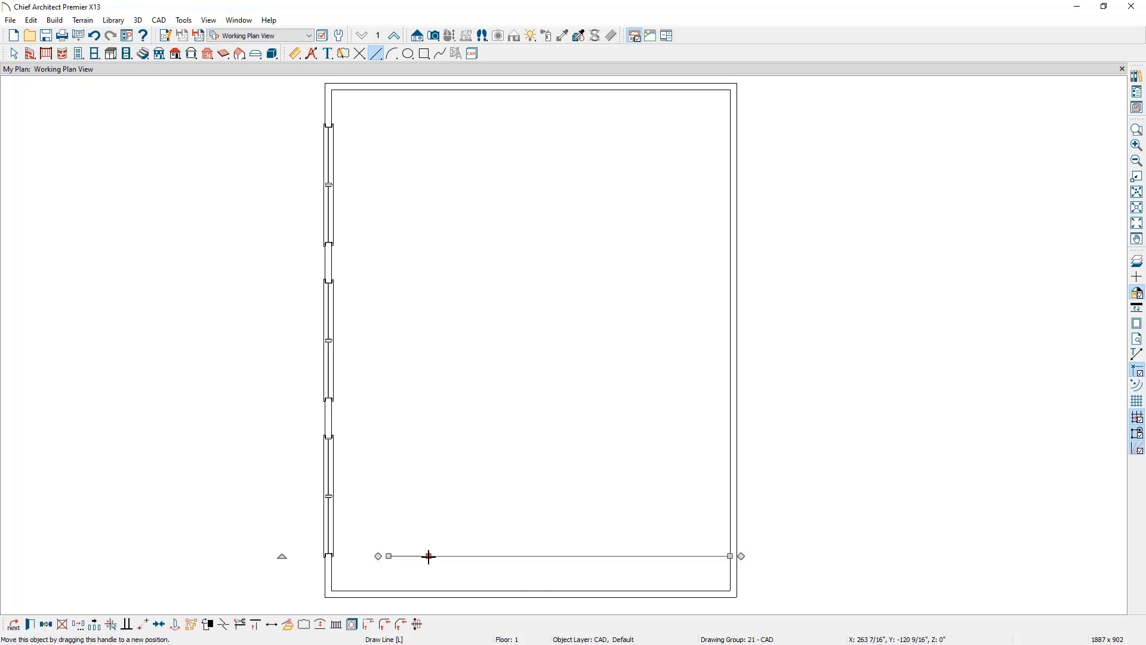
left_click(288, 625)
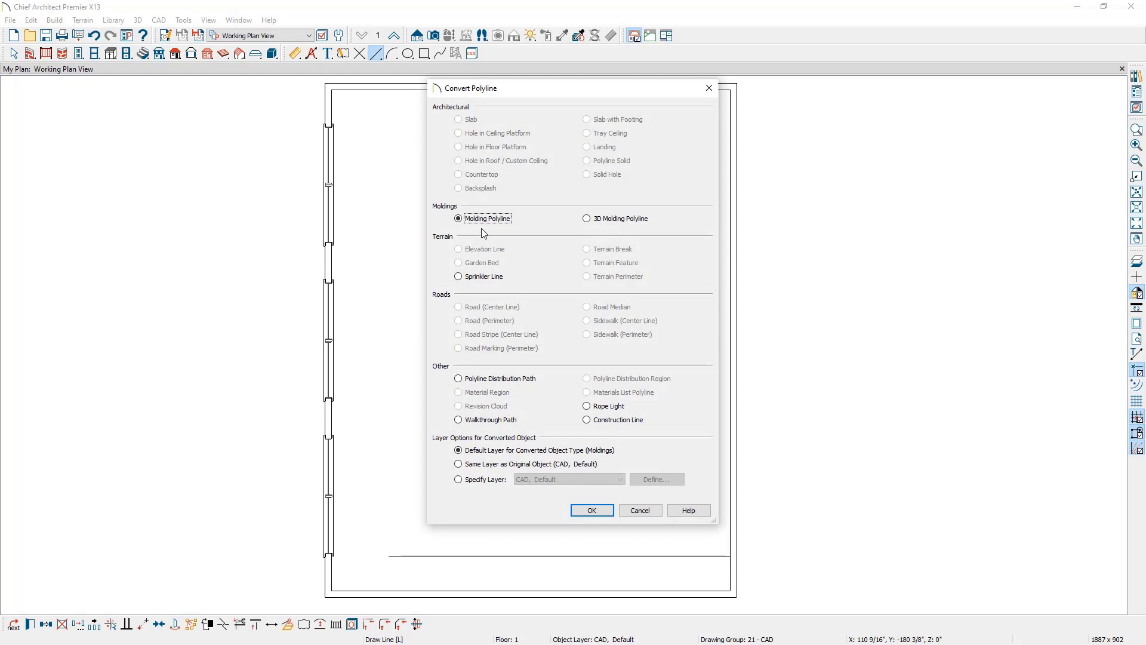
left_click(592, 510)
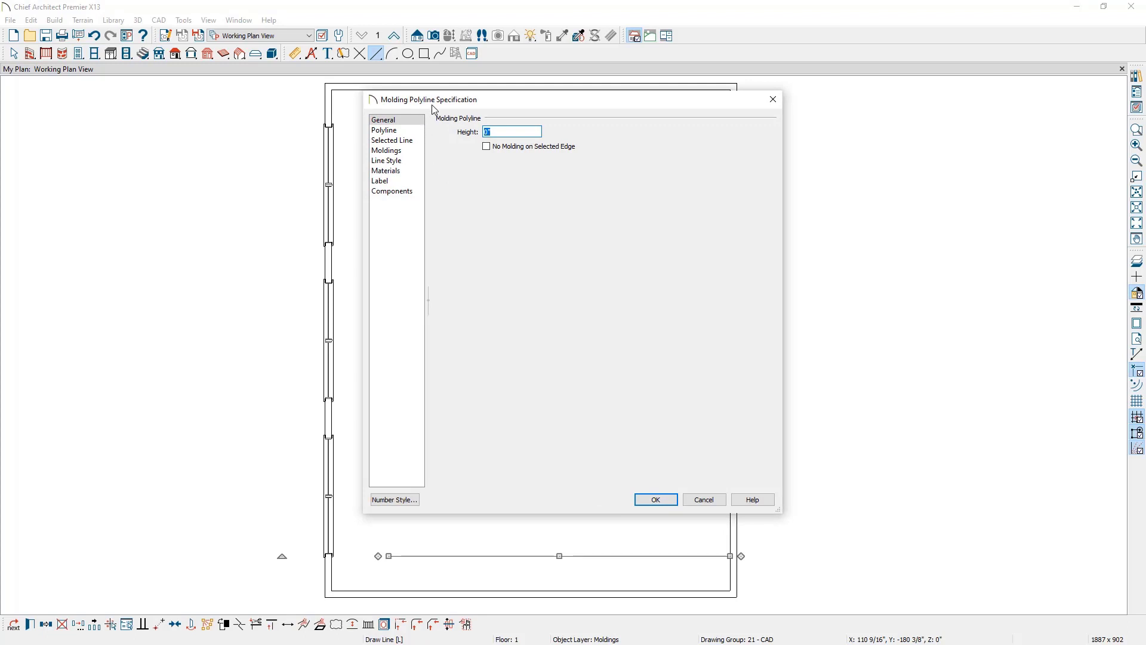
Add the Spiral Duct profile from the HVAC No.2 Spiral Ducting bonus catalog to the molding polyline.
left_click(400, 154)
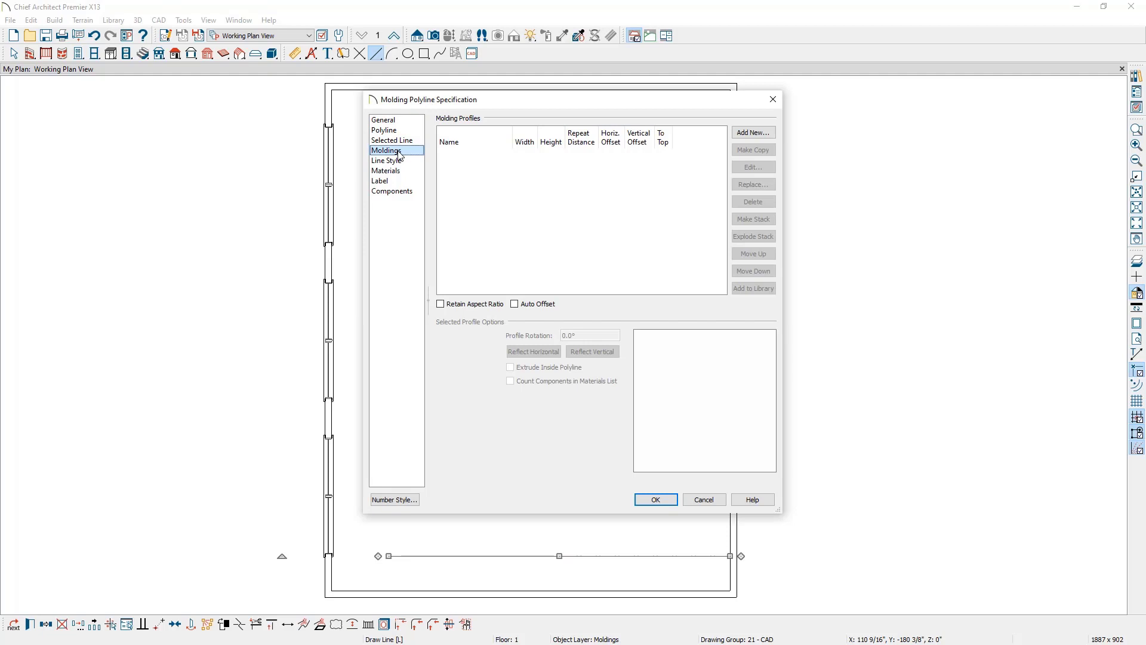
left_click(748, 136)
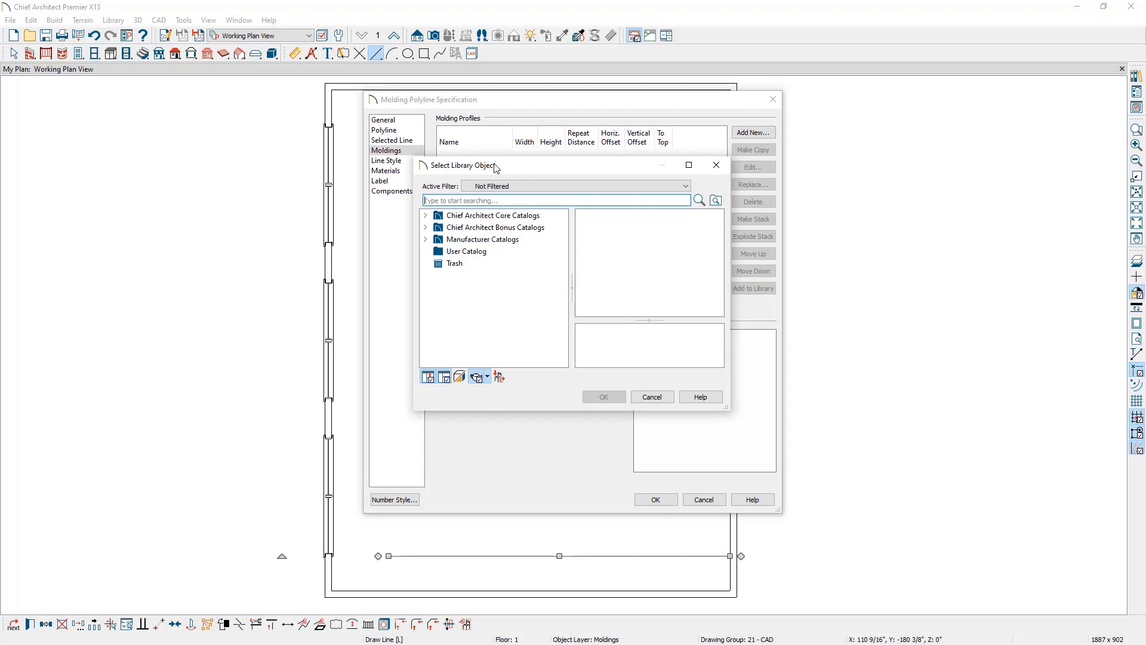
left_click(424, 229)
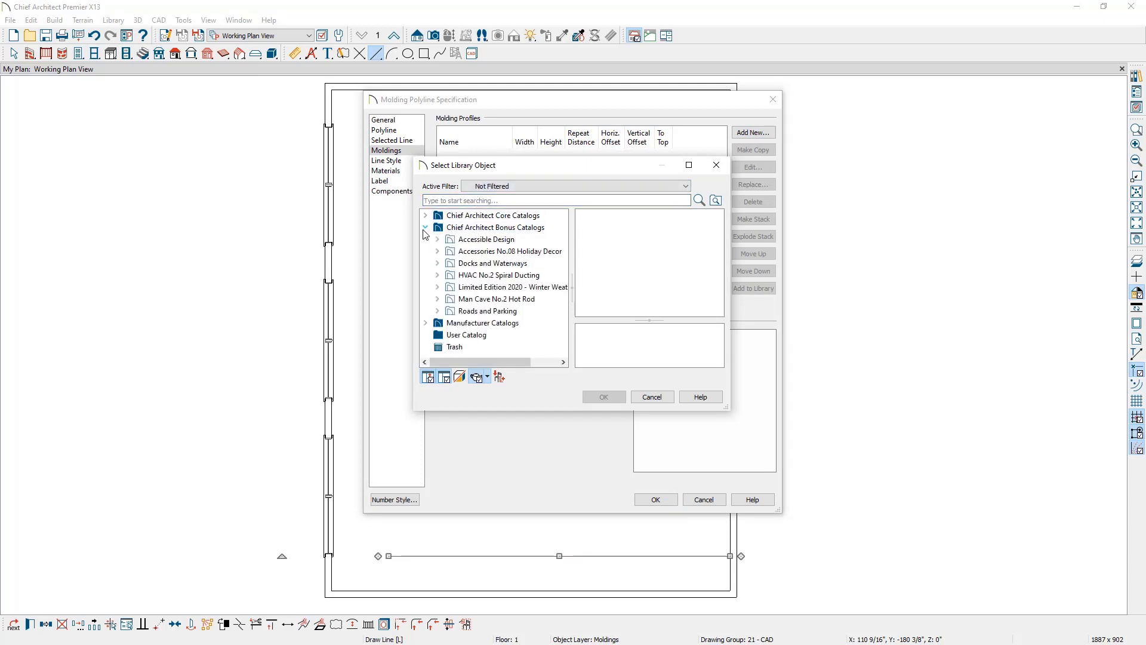
left_click(436, 277)
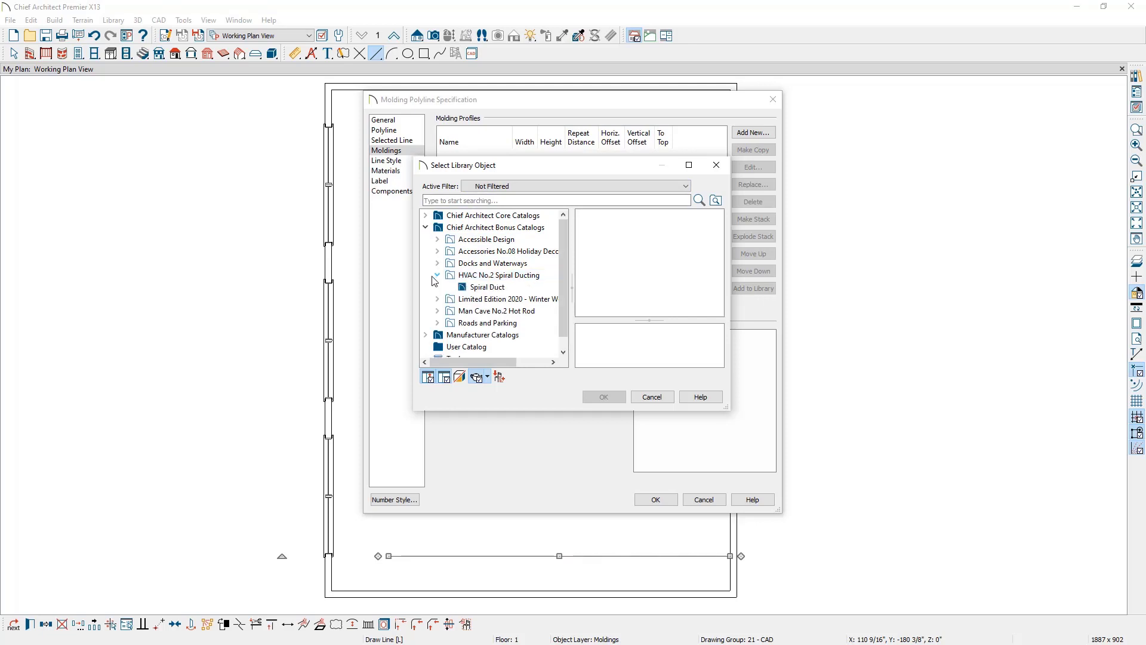
left_click(458, 288)
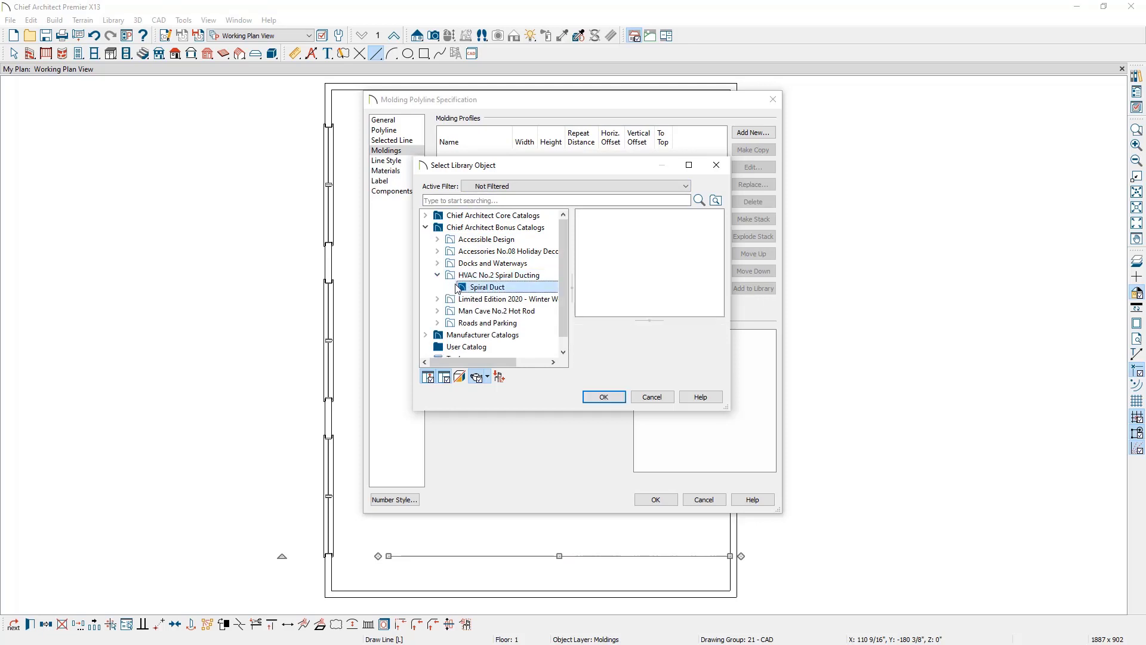
left_click(603, 397)
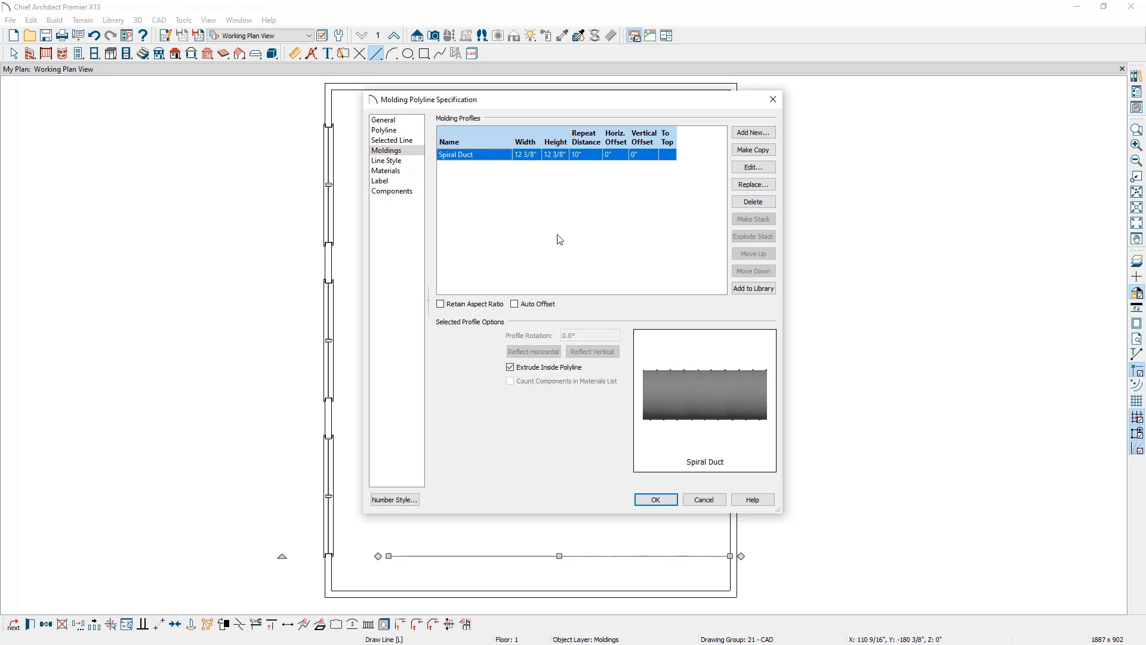
left_click(655, 499)
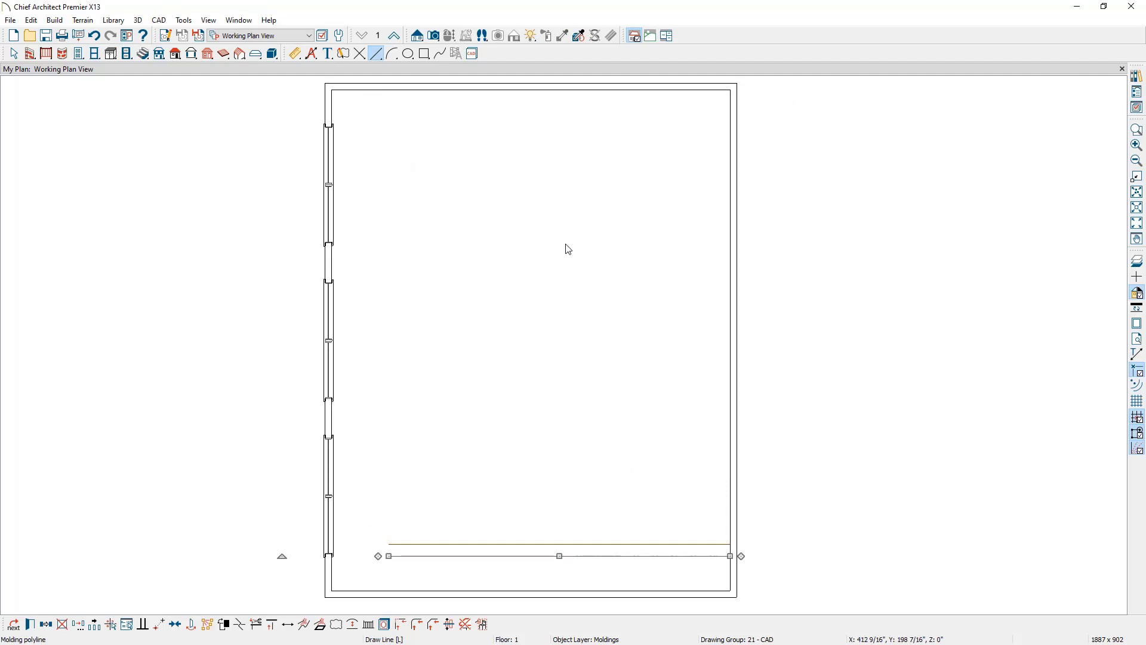
Create a full camera view from the middle of the room looking towards the spiral duct.
left_click(434, 37)
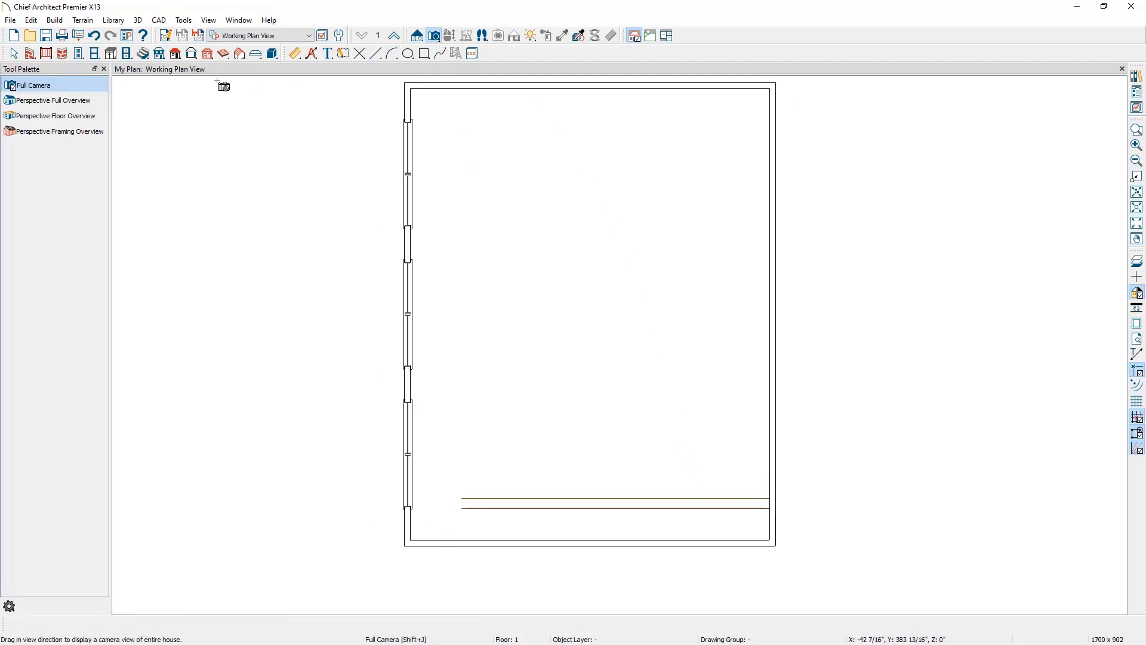
left_click_drag(598, 240, 598, 324)
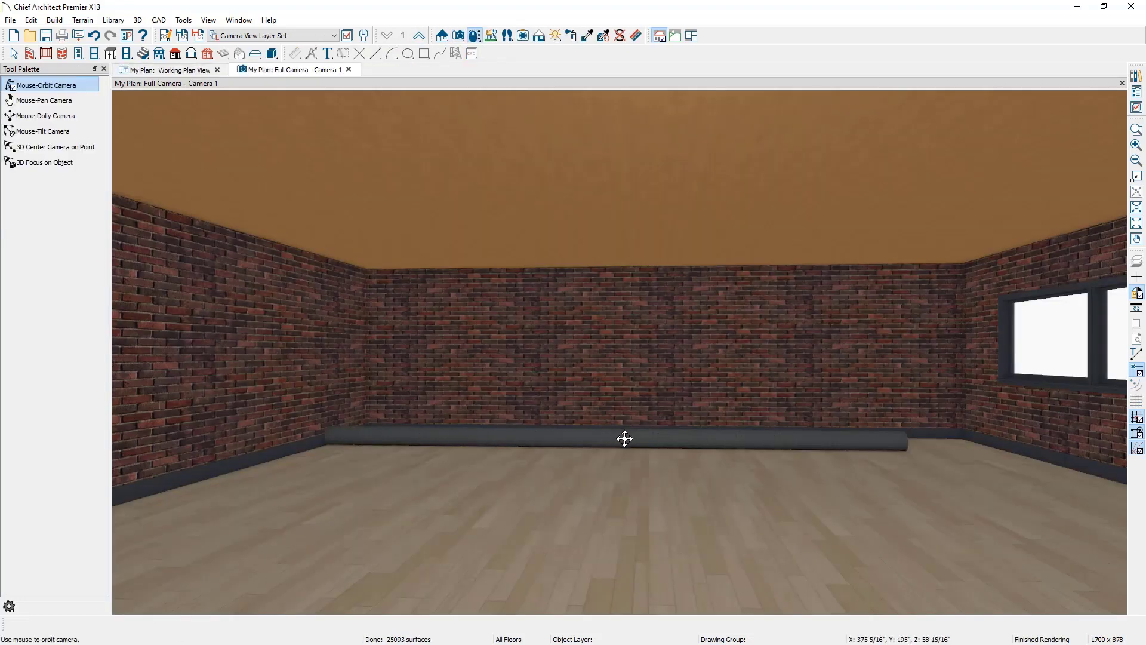
left_click_drag(632, 444, 630, 440)
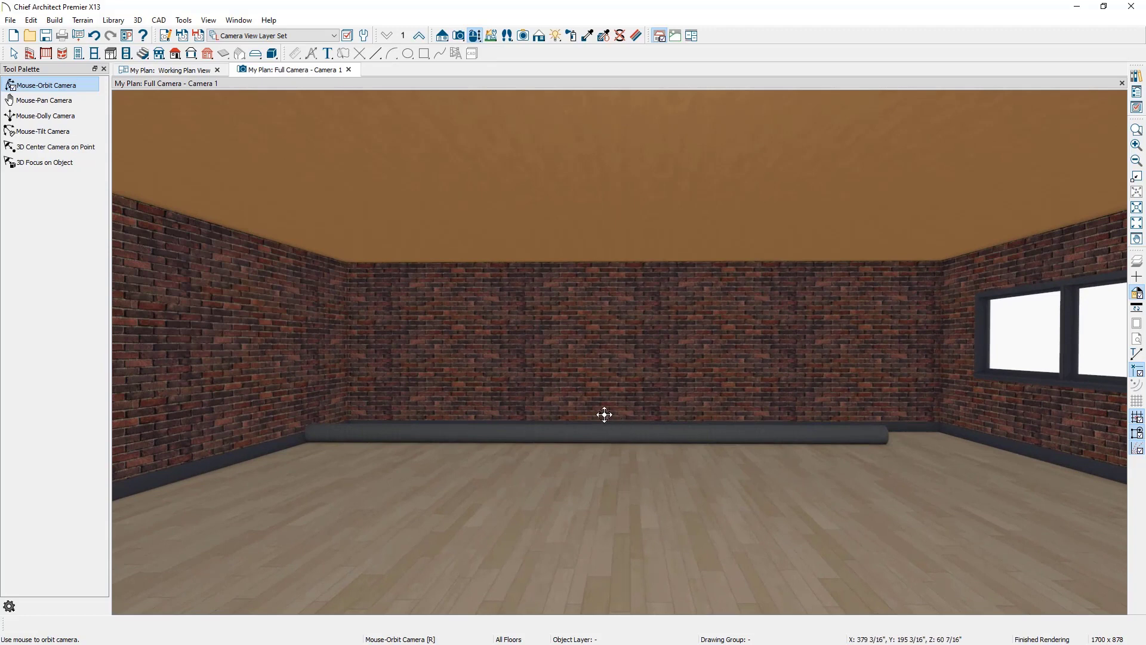
Reverse the direction of the duct's molding polyline in the plan view and reverse it back.
left_click(188, 74)
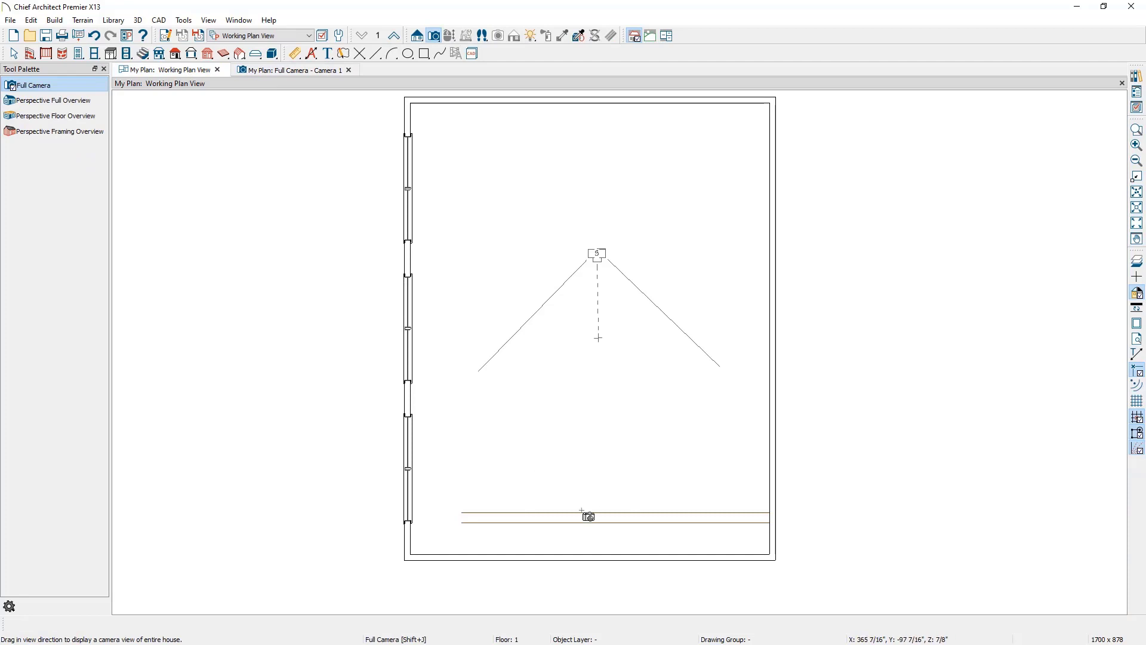
key("space")
scroll(667, 545, "up", 2)
scroll(669, 548, "up", 2)
left_click(622, 496)
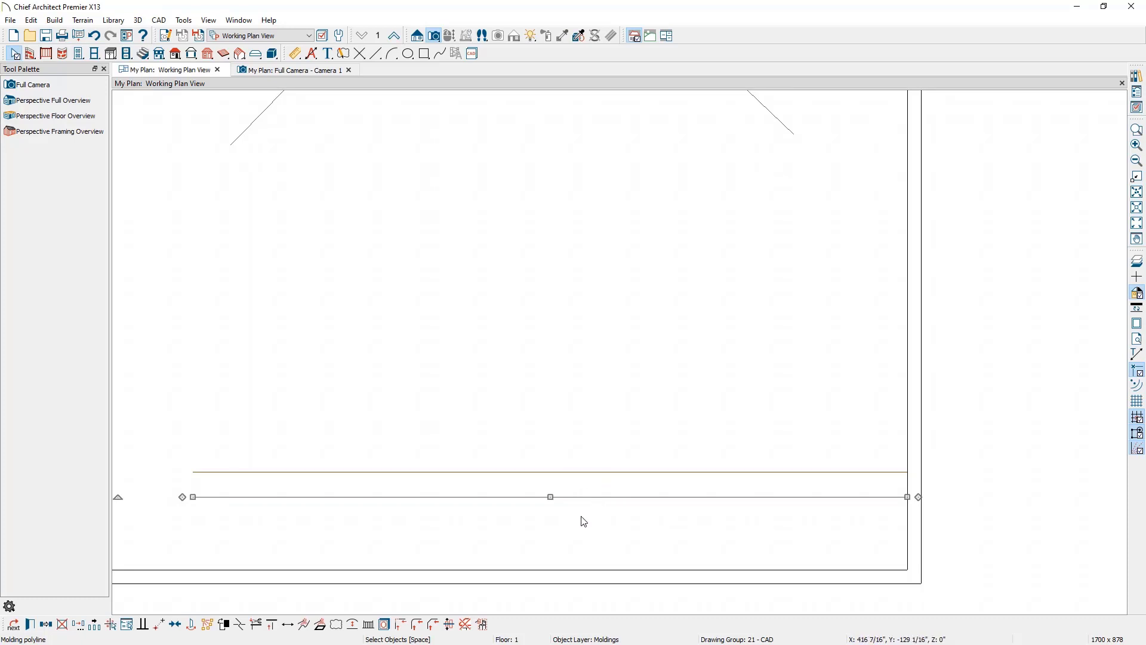
left_click(289, 625)
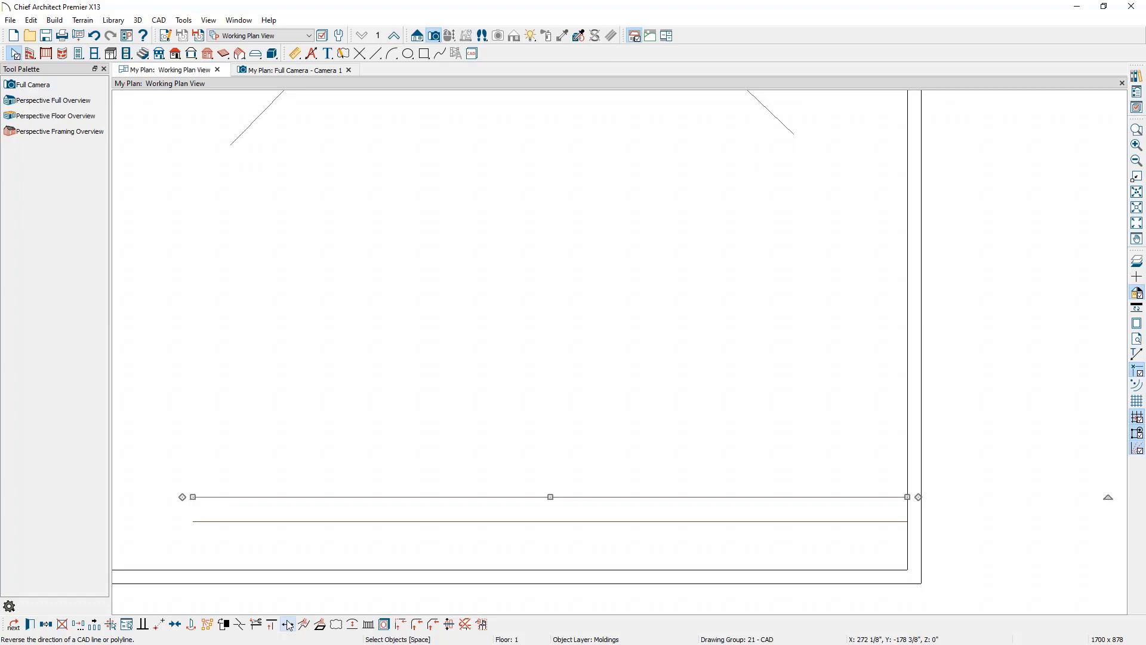
left_click(289, 626)
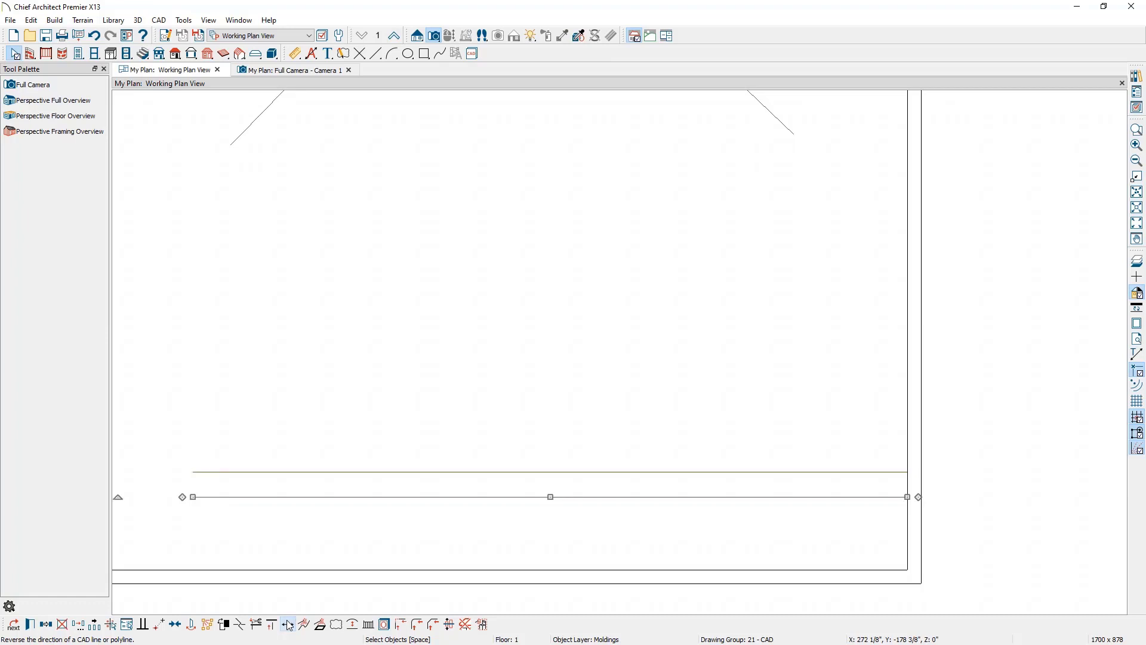
middle_click_drag(458, 582, 473, 511)
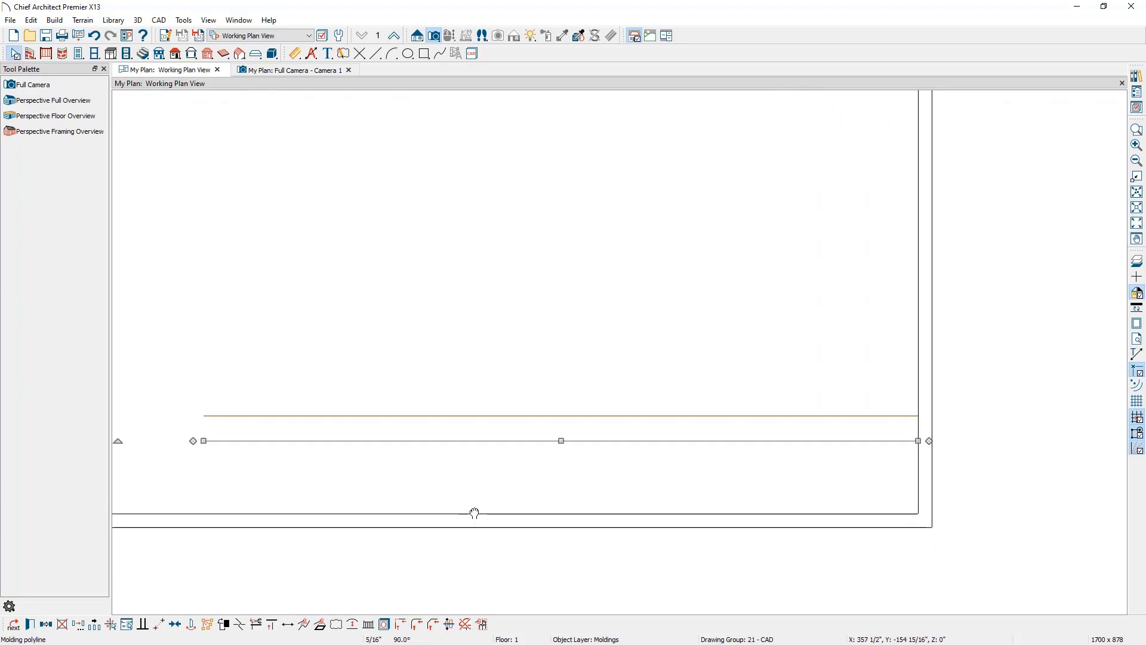
left_click(501, 560)
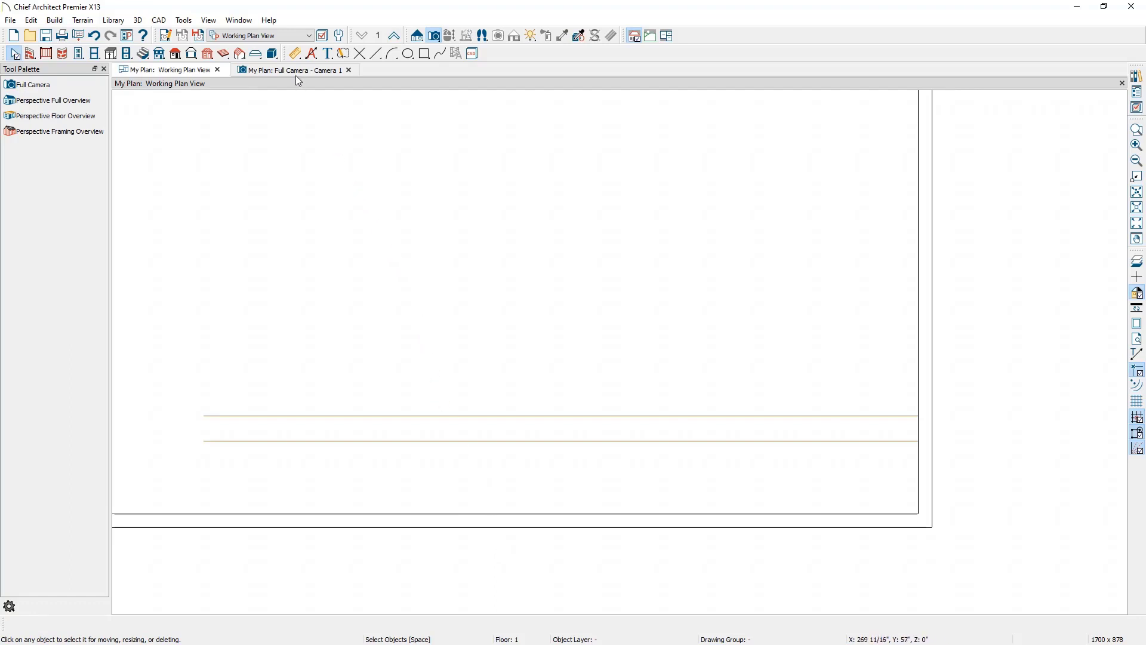
Add an End to End Dimension between the duct's molding polyline and the nearby parallel wall in the plan view.
left_click(296, 54)
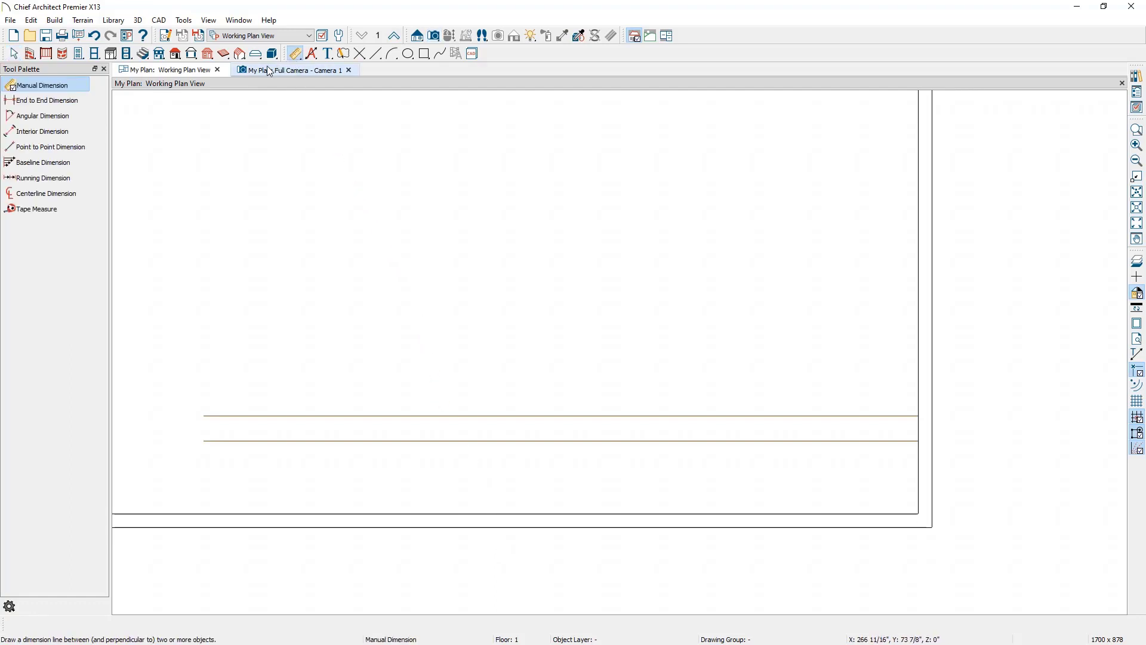
left_click(84, 97)
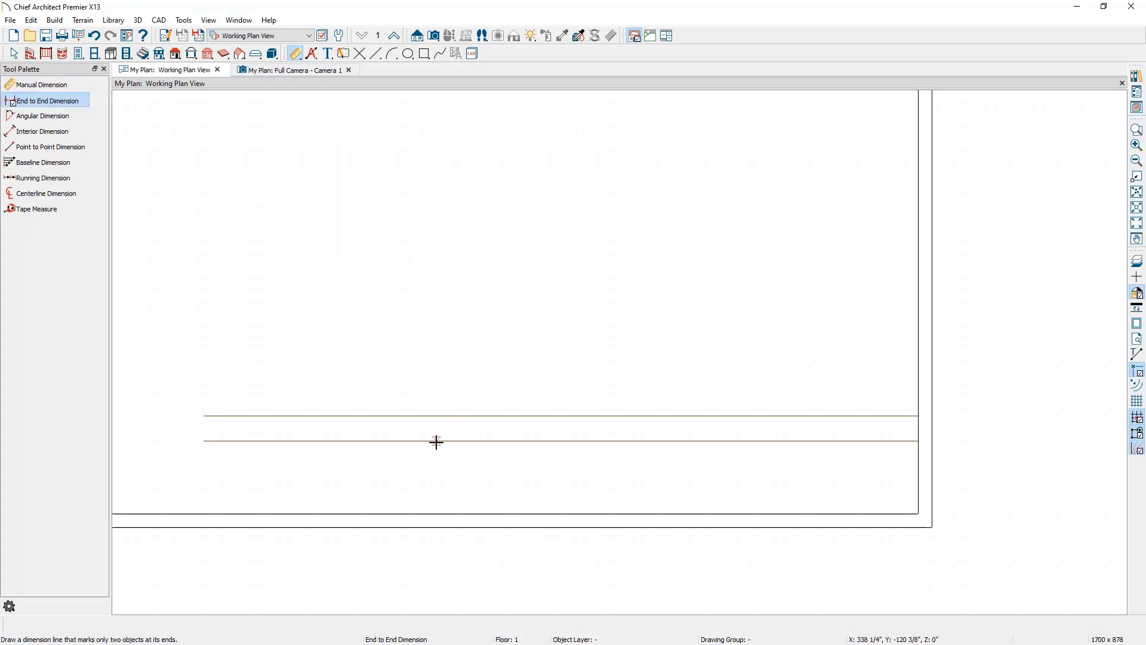
left_click_drag(428, 488, 438, 523)
scroll(447, 549, "up", 3)
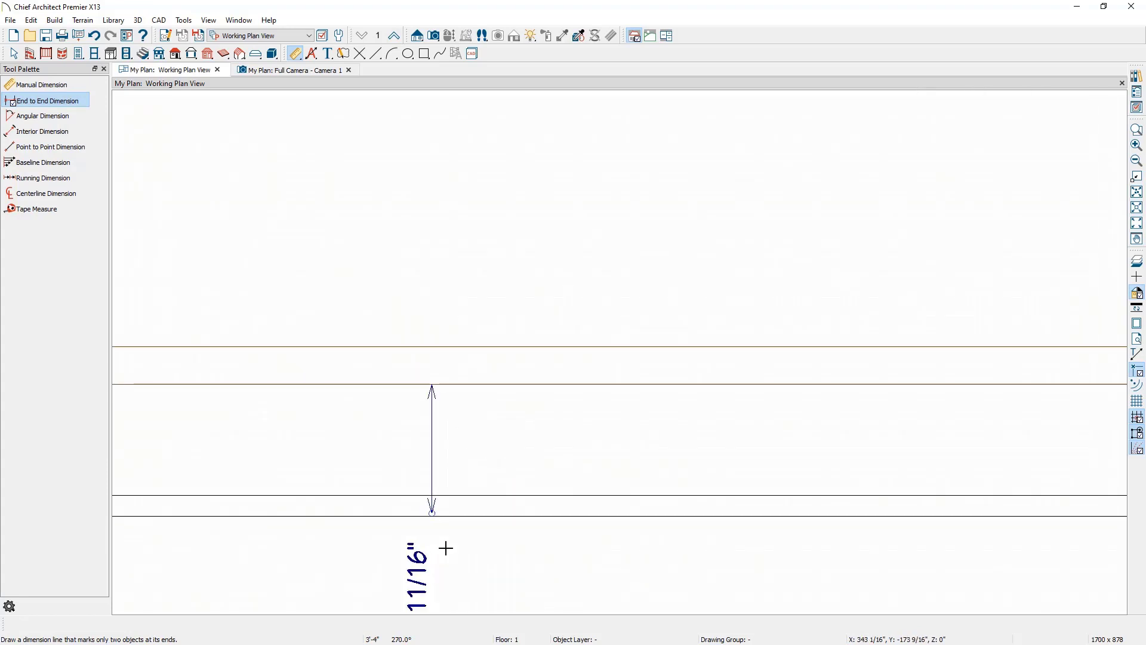
key("space")
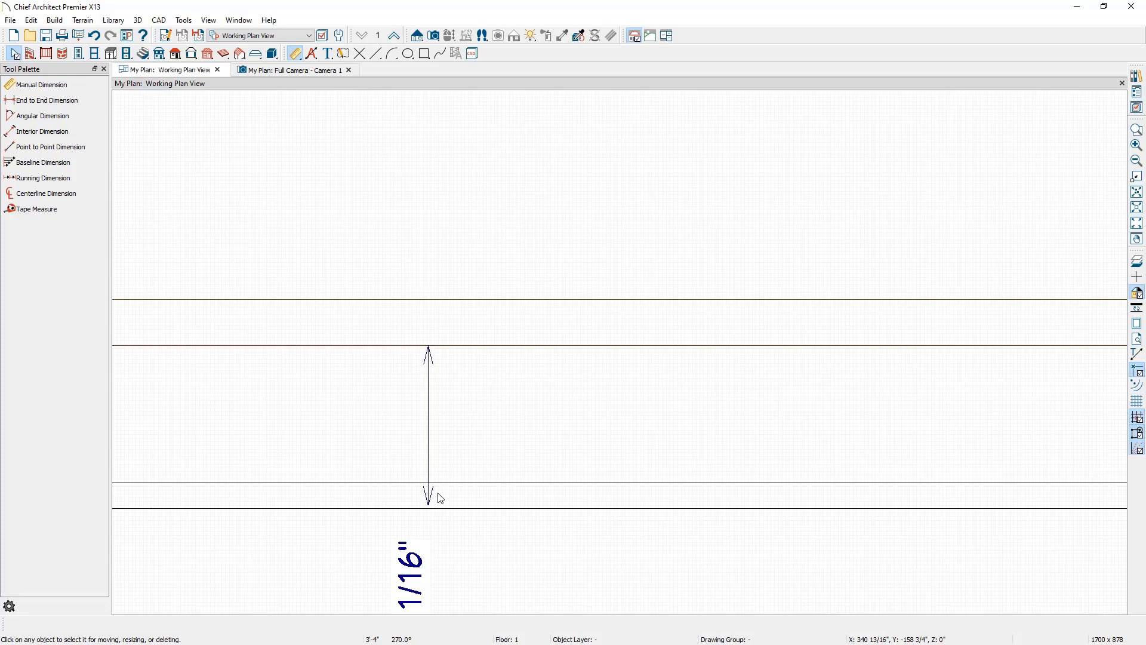
Move the wall end of the new dimension line to the interior surface of the wall.
left_click(429, 449)
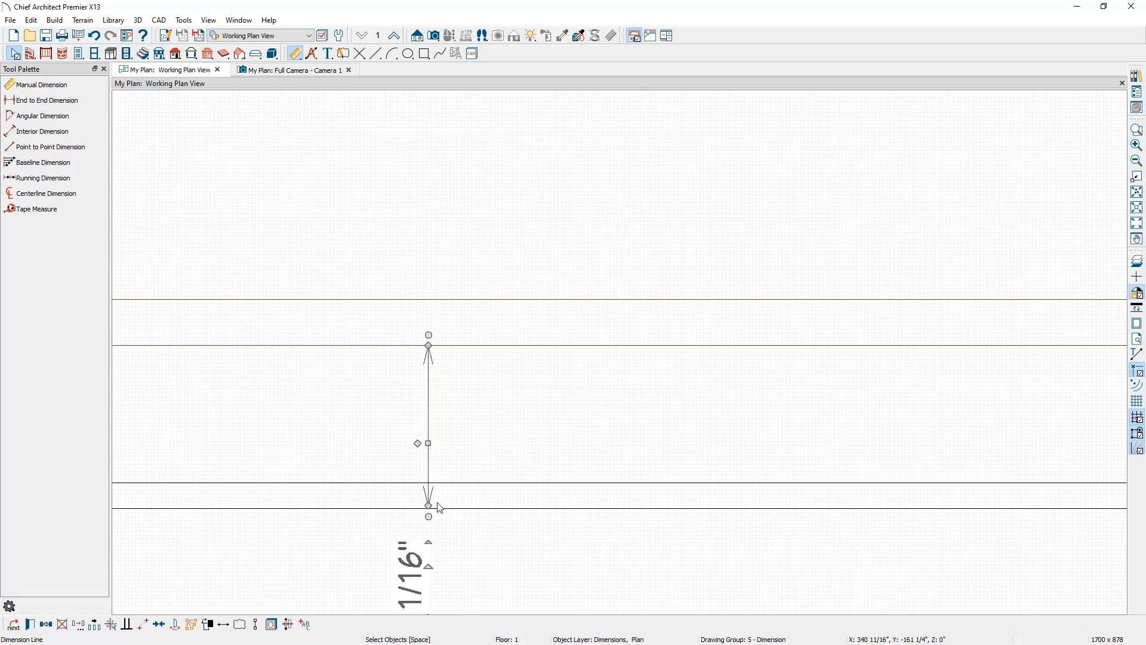
left_click_drag(430, 505, 392, 481)
scroll(418, 493, "down", 2)
scroll(463, 506, "down", 1)
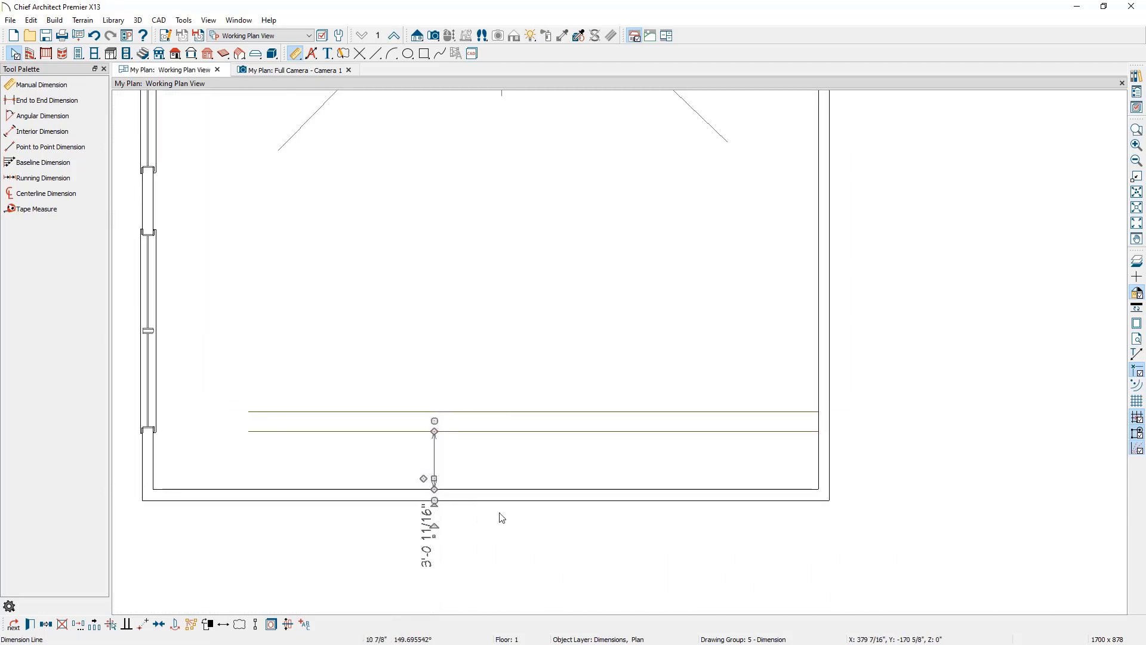
left_click(502, 518)
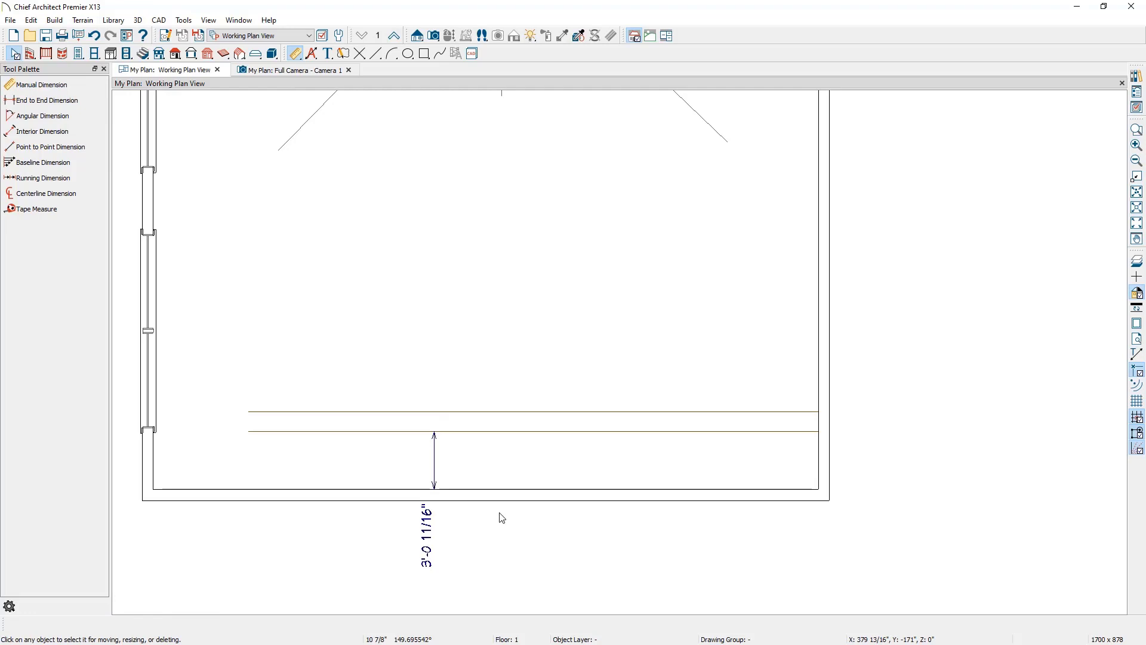
Set the distance from the duct's molding polyline to the interior wall surface to 18 inches using the dimension.
left_click(537, 432)
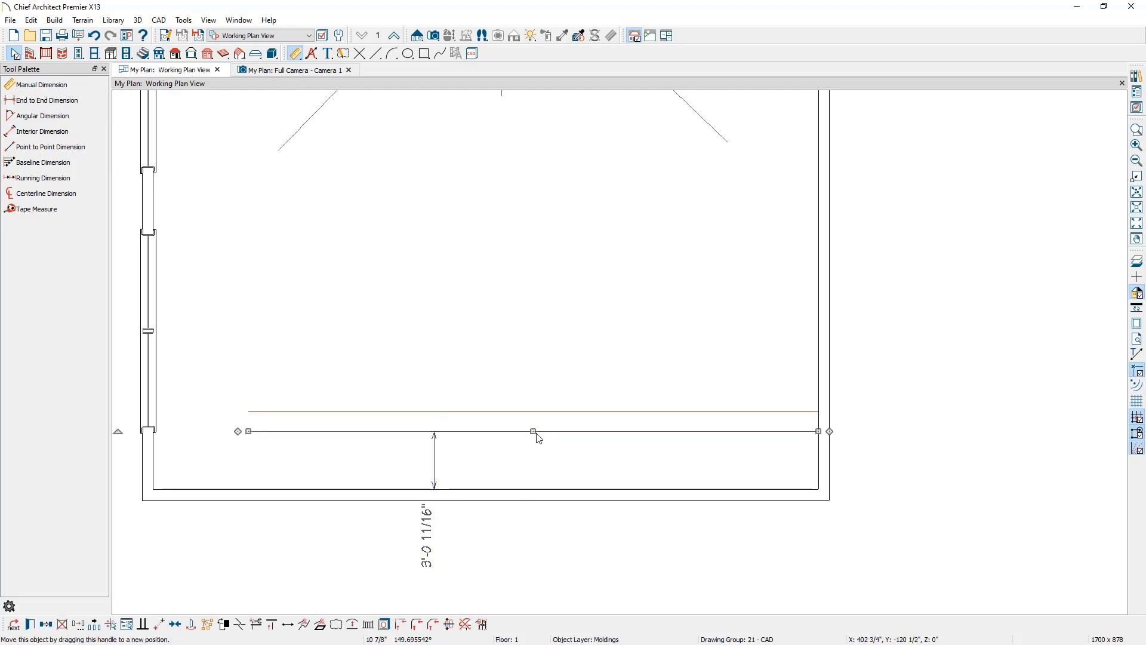
left_click(432, 529)
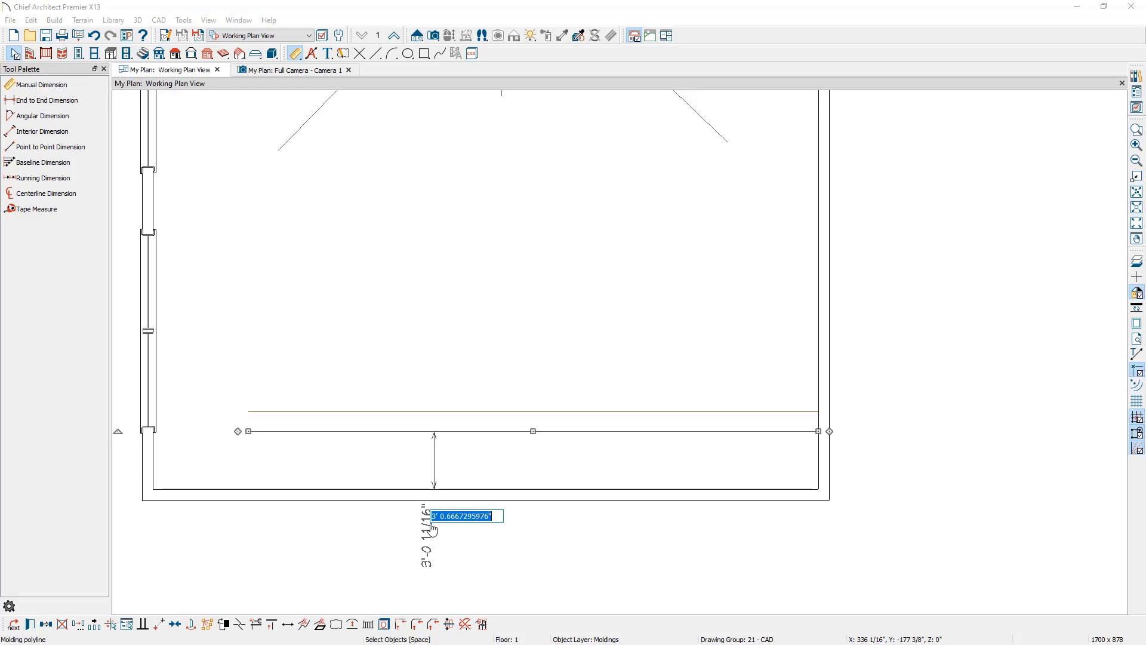
type("18")
key("Return")
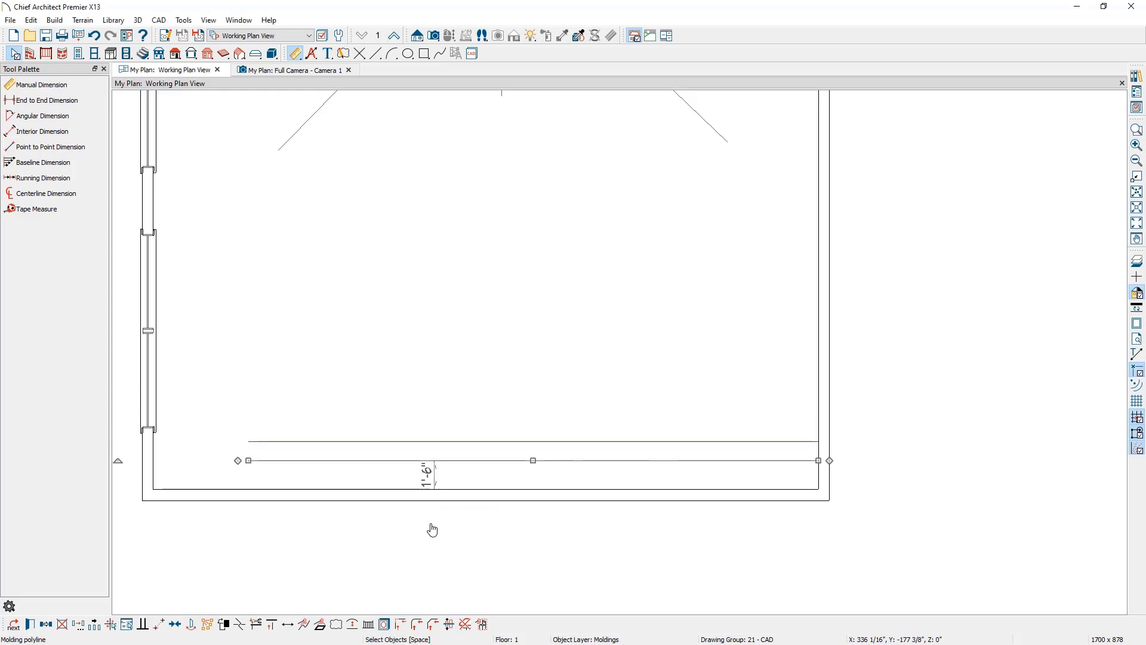
View the duct in the Camera 1 view and check the height setting in its Molding Polyline Specification.
left_click(298, 71)
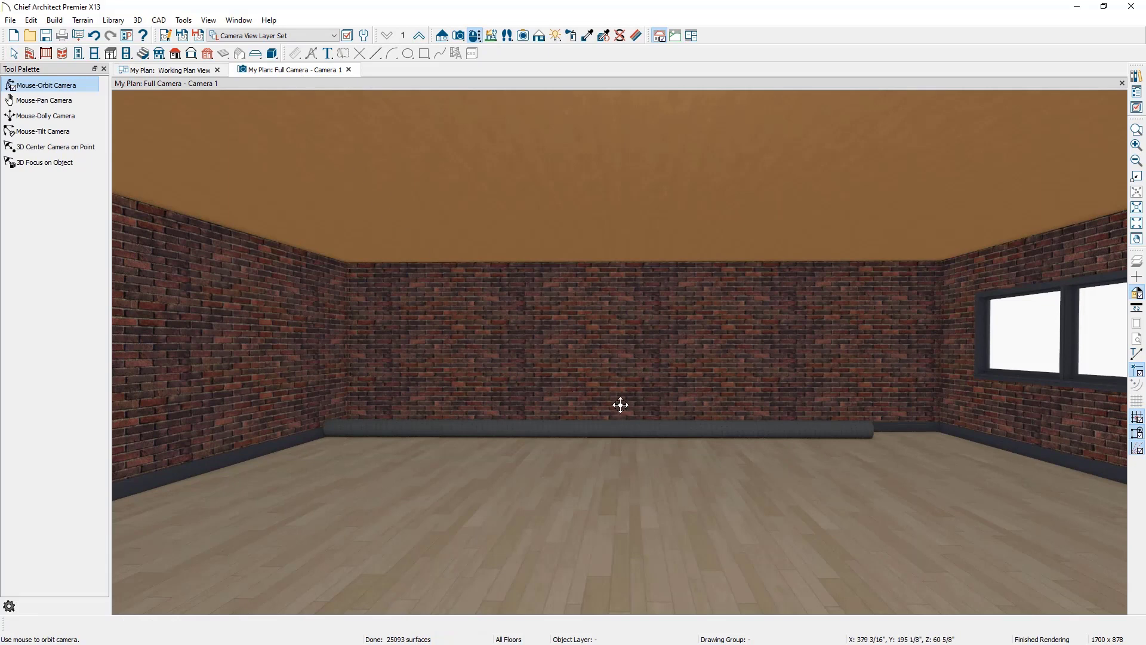
scroll(621, 406, "up", 2)
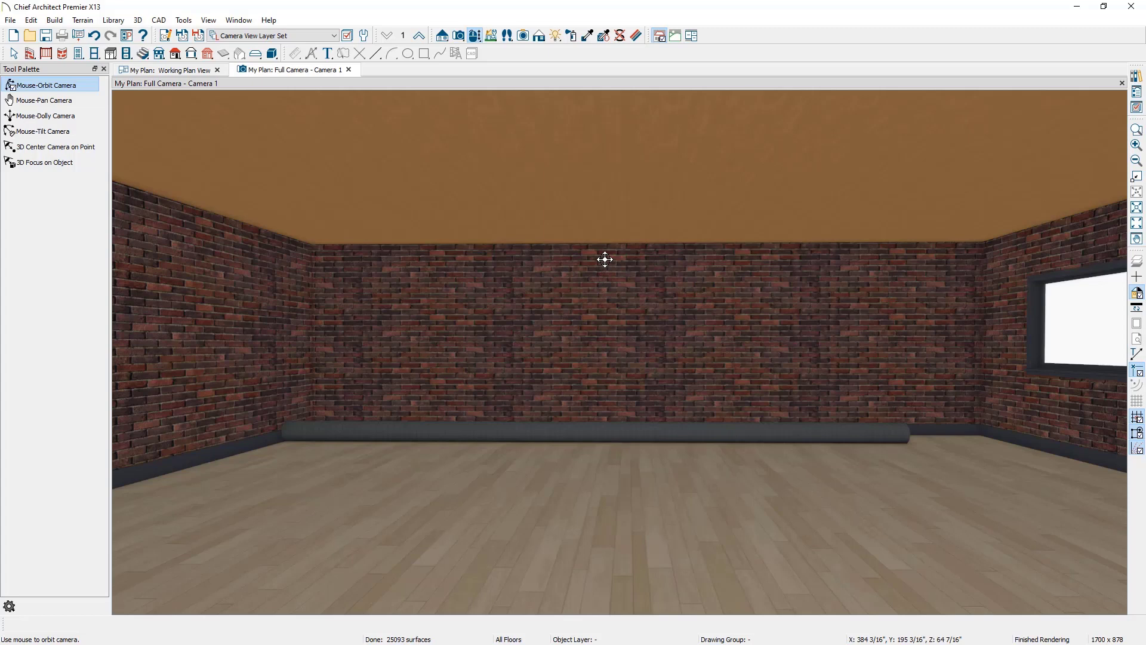
key("space")
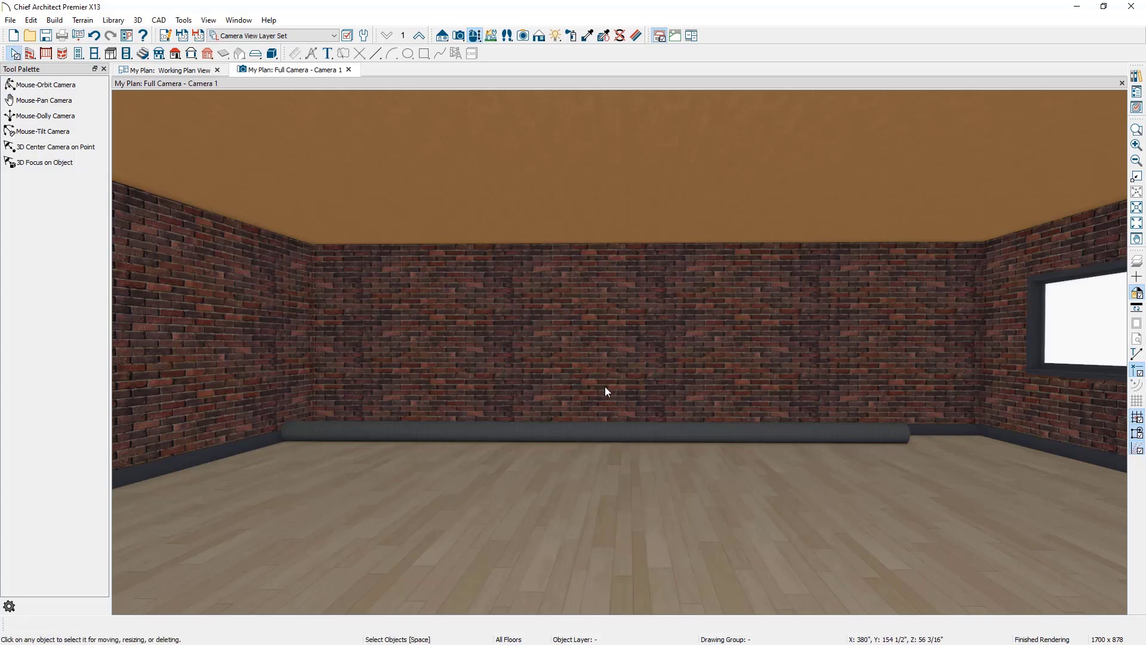
left_click(601, 438)
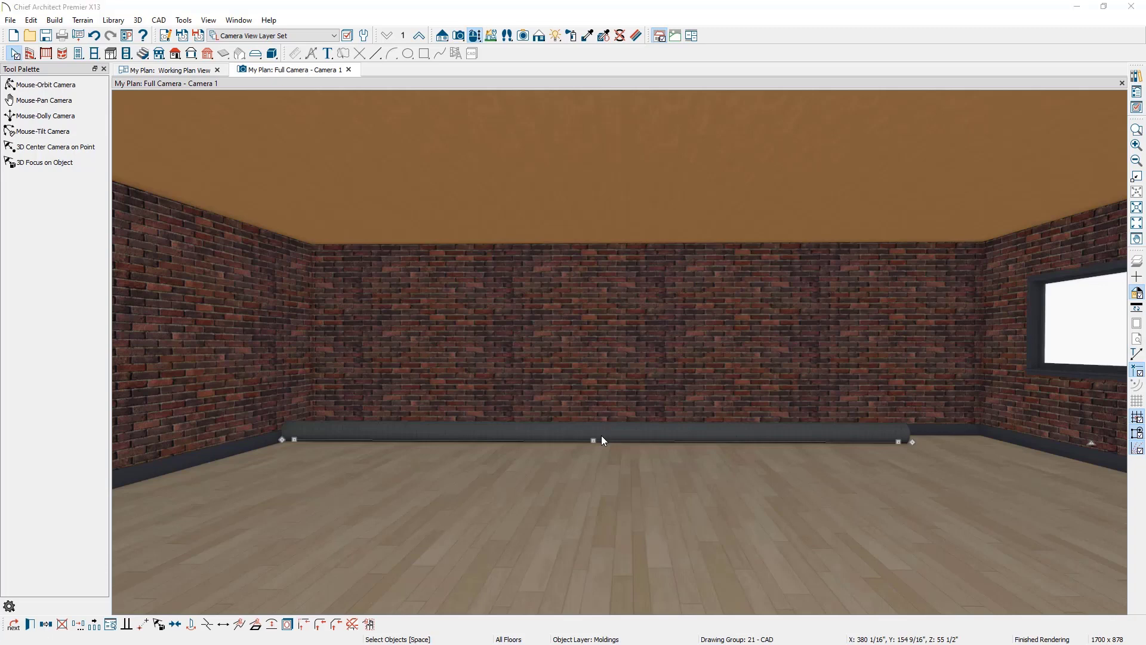
double_click(601, 437)
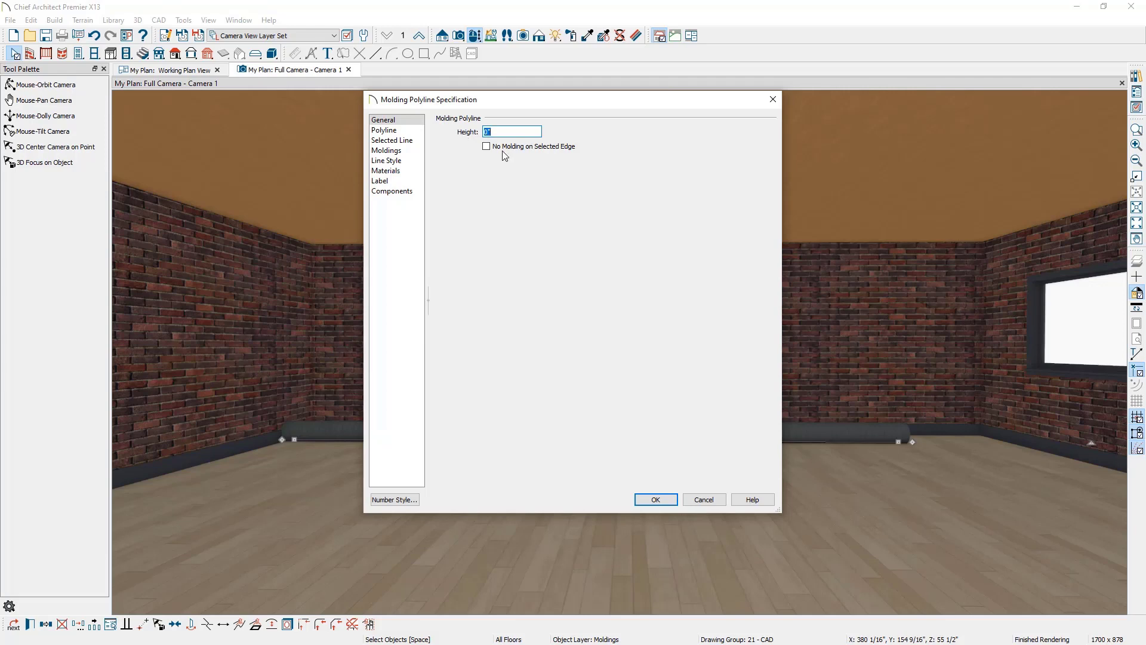
left_click(702, 499)
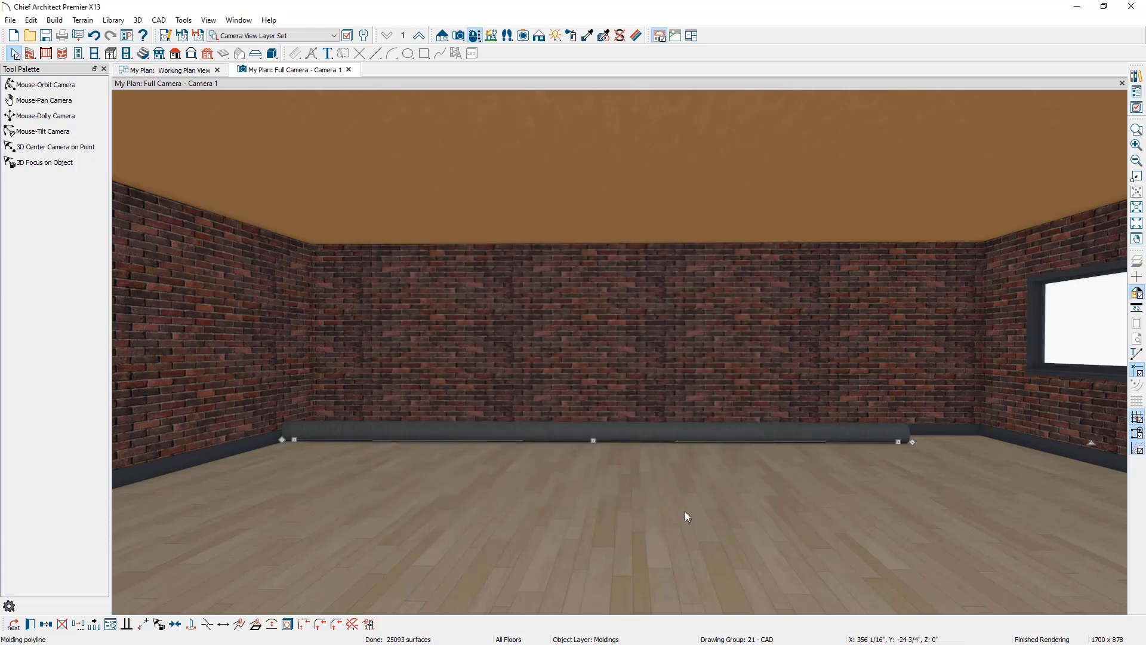
Examine the room's structure specification for the finished ceiling height and the floor finish thickness.
left_click(657, 533)
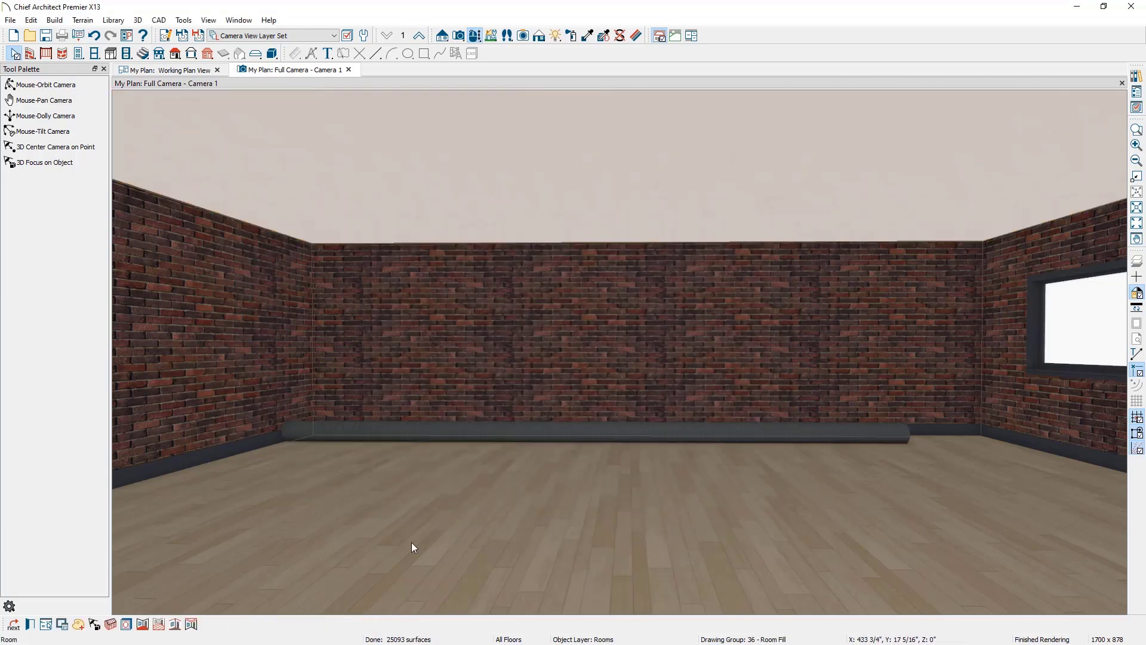
left_click(30, 625)
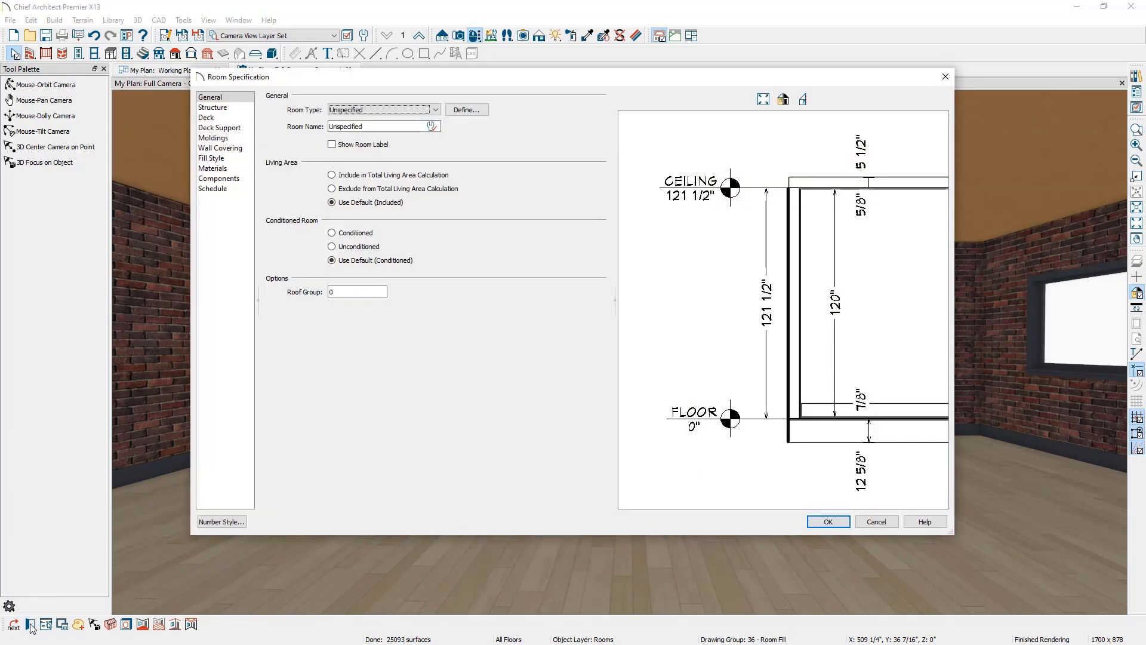
left_click(218, 108)
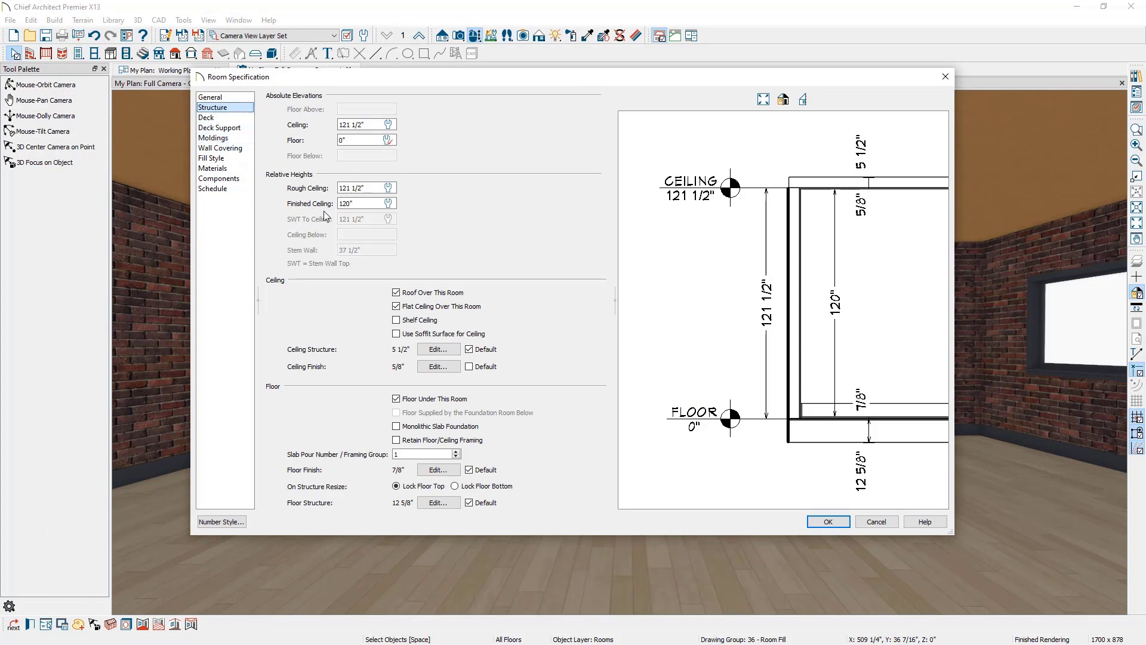
left_click(359, 205)
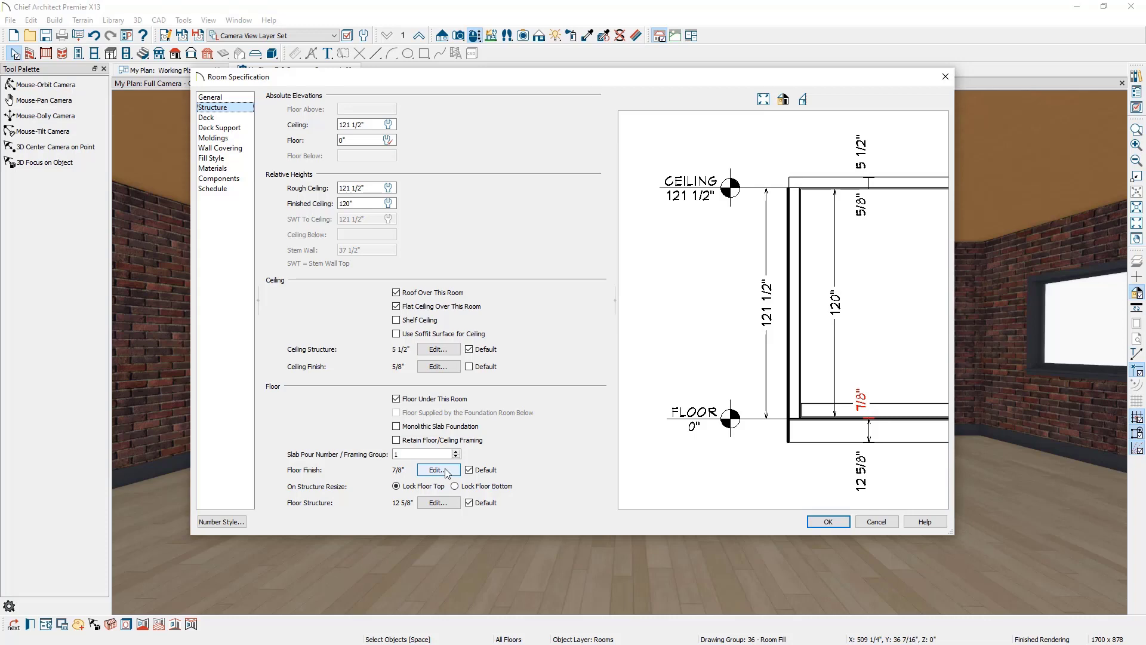
scroll(848, 427, "up", 3)
scroll(836, 406, "down", 3)
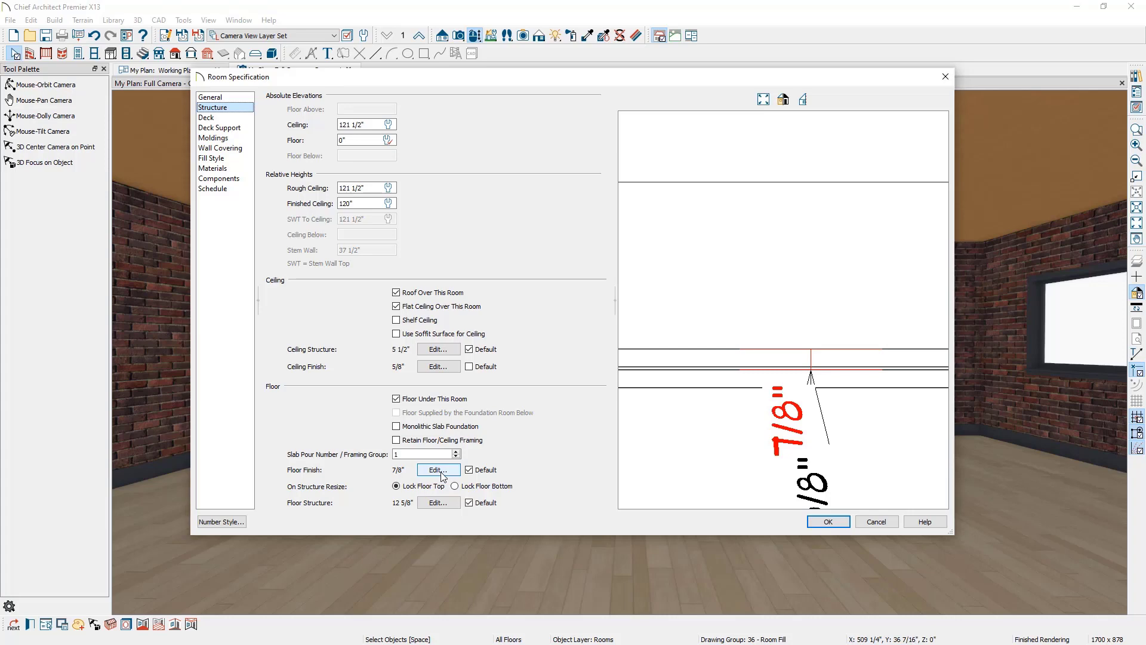
scroll(687, 391, "up", 3)
scroll(687, 391, "down", 5)
left_click(733, 316)
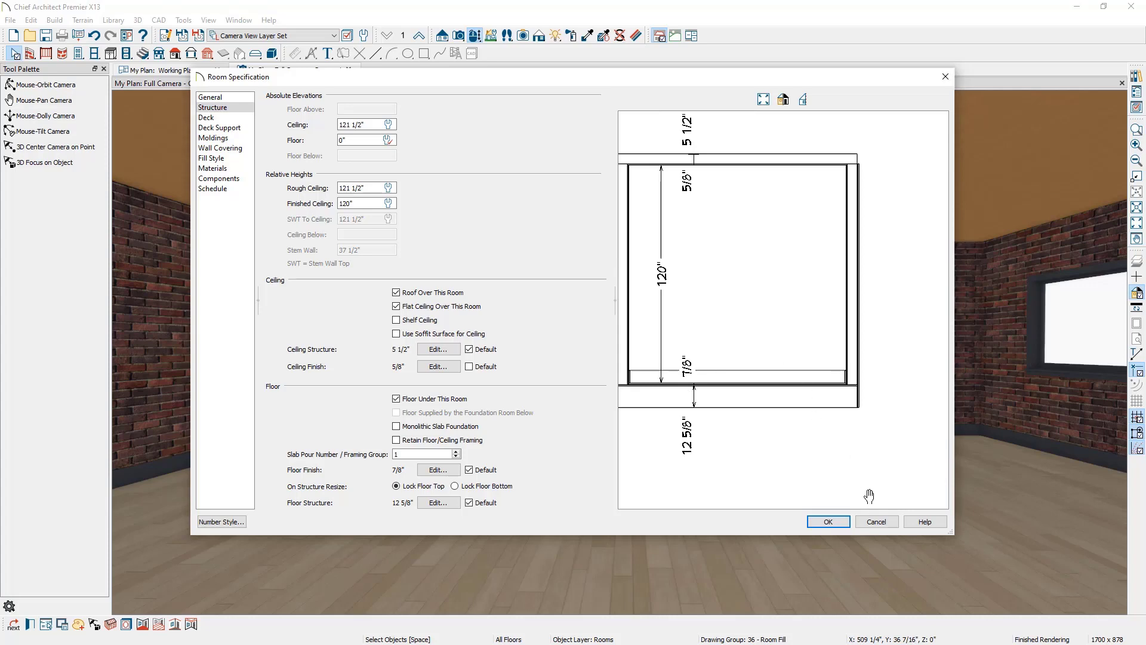
left_click(877, 522)
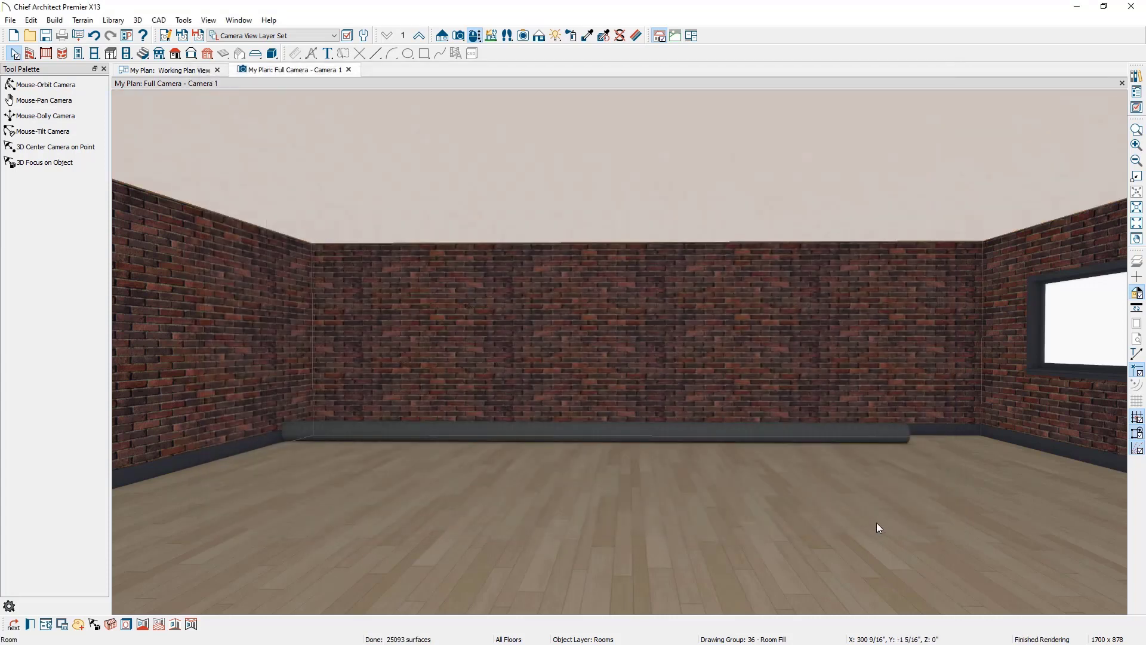
Set the height of the duct's molding polyline to 108 1/2" in its specification.
left_click(808, 435)
double_click(808, 434)
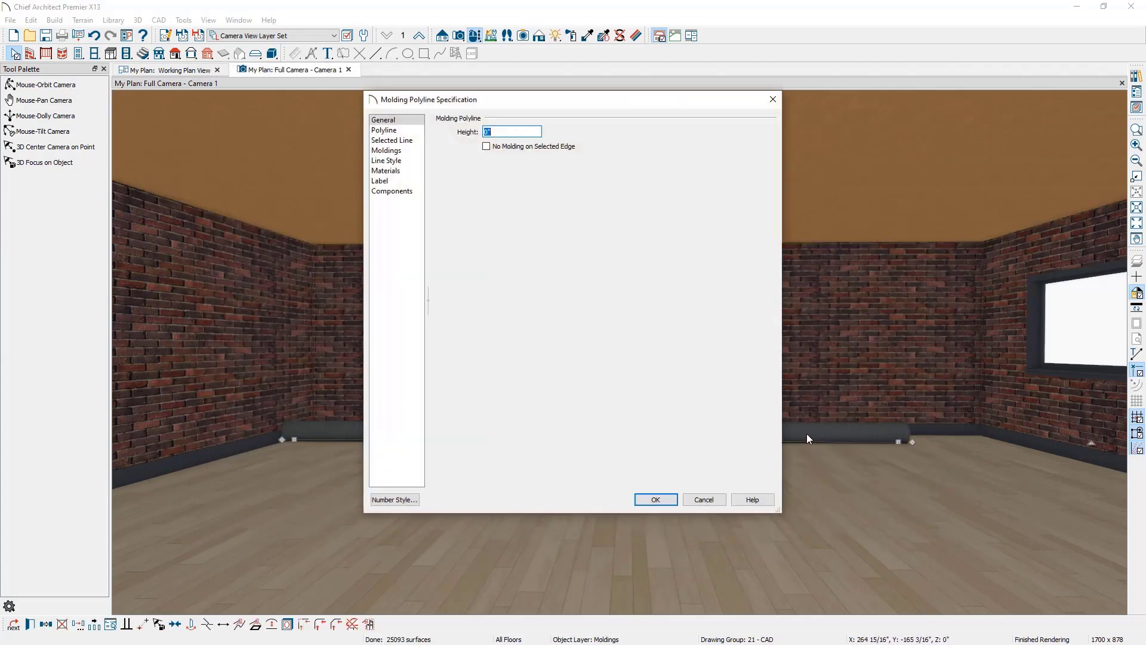
type("120.875-")
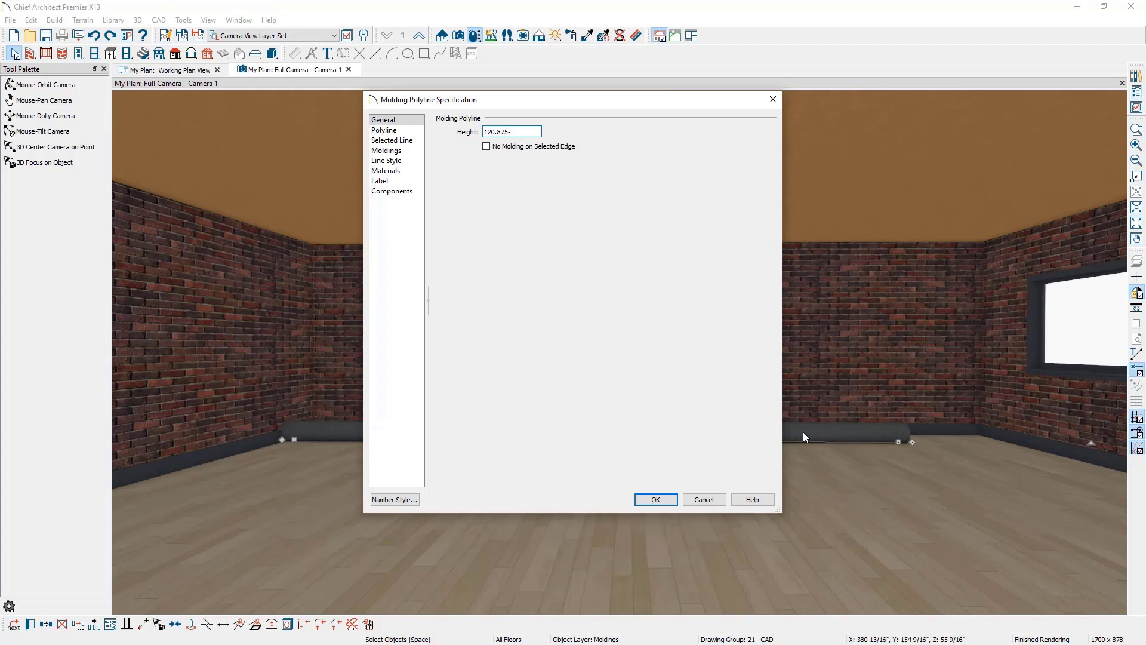
type("375")
left_click(665, 503)
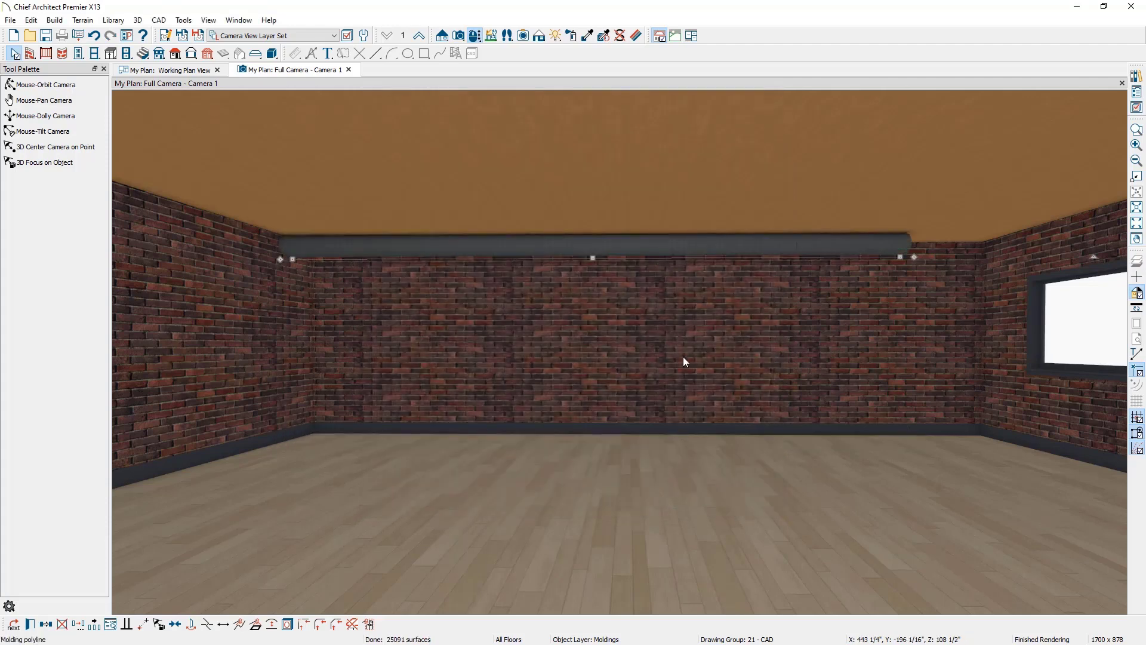
Lower the duct's molding polyline by subtracting 6 inches from its height.
double_click(689, 252)
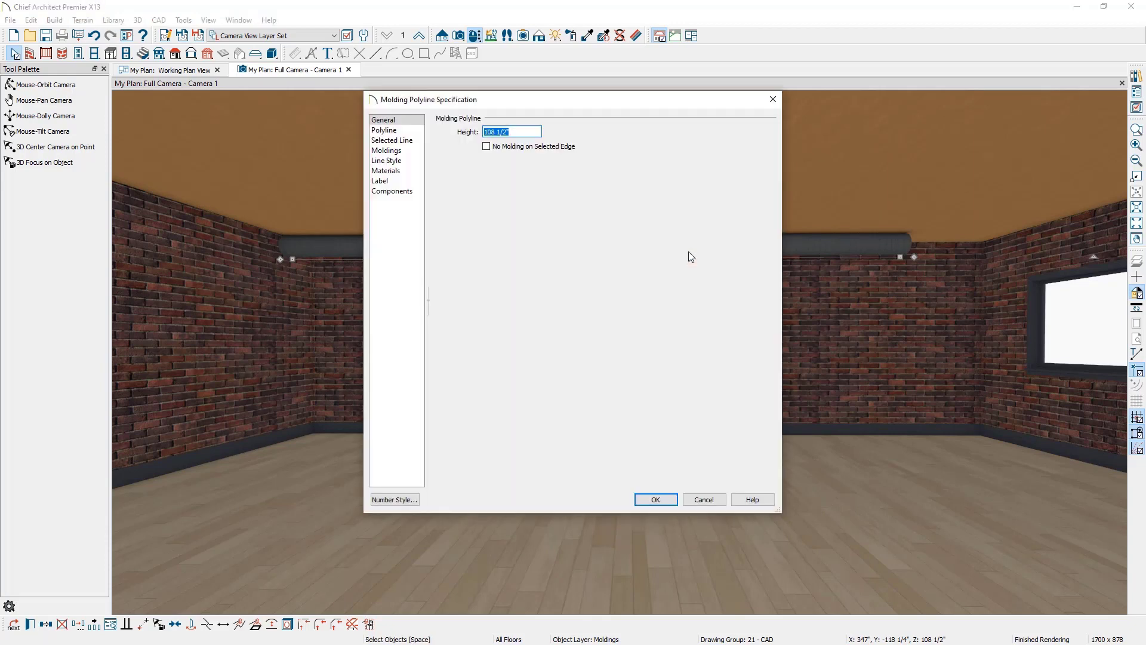
left_click(525, 131)
type("-6")
left_click(656, 499)
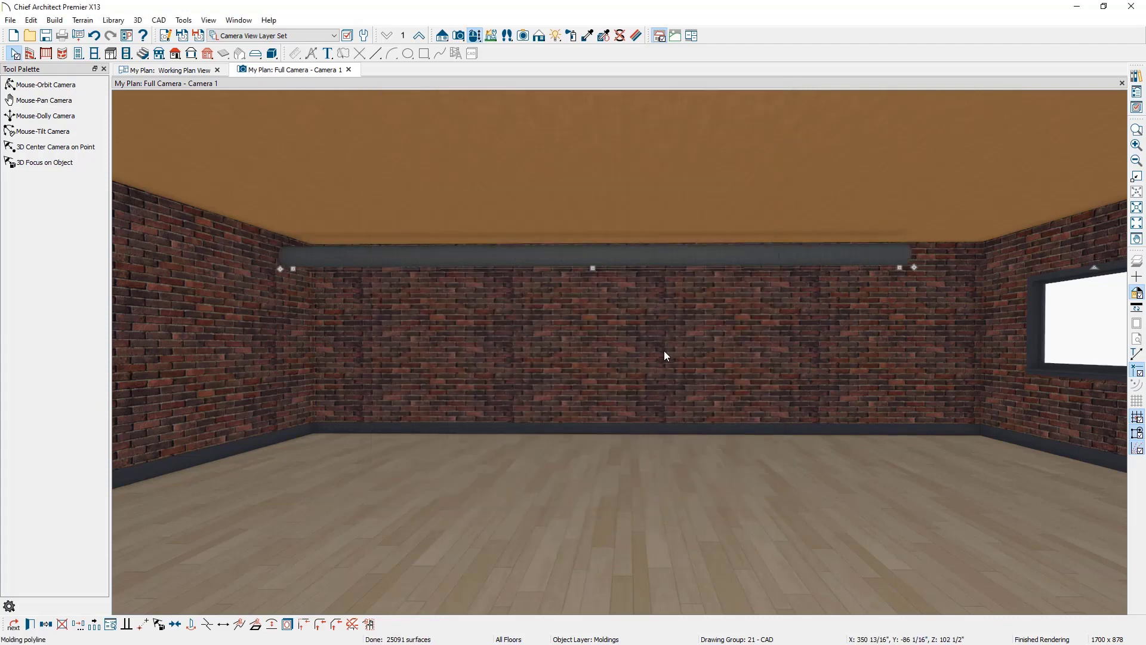
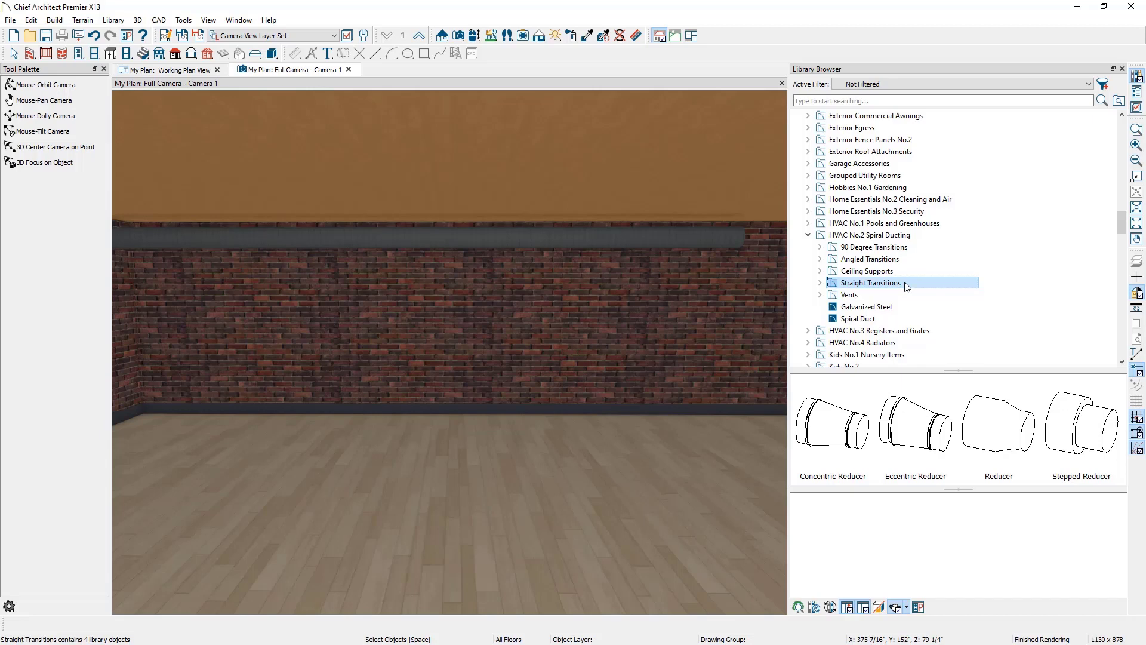
Place a Stamped 90 fitting from the 90 Degree Transitions library folder near the duct's open end in the plan view.
left_click(899, 247)
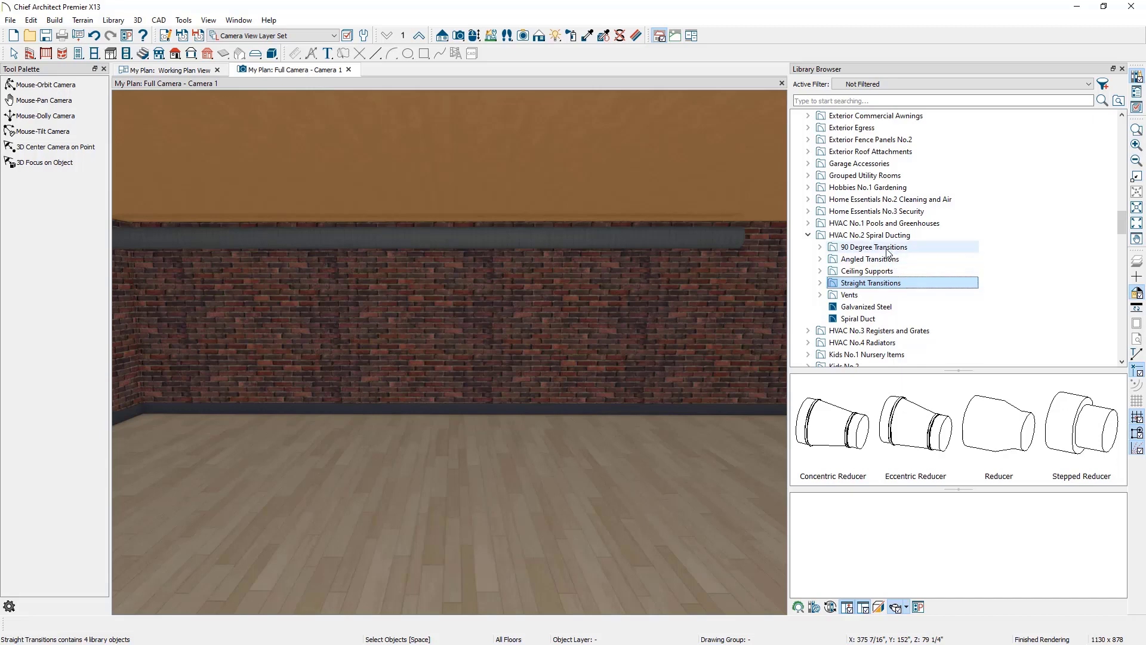
left_click(961, 452)
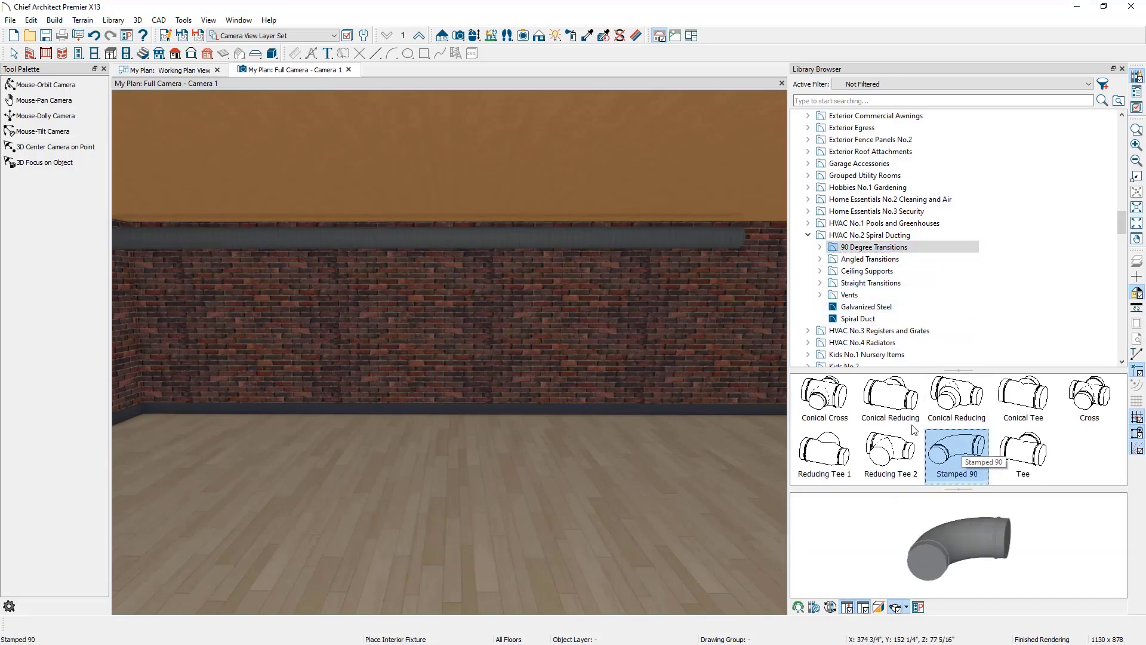
left_click(185, 70)
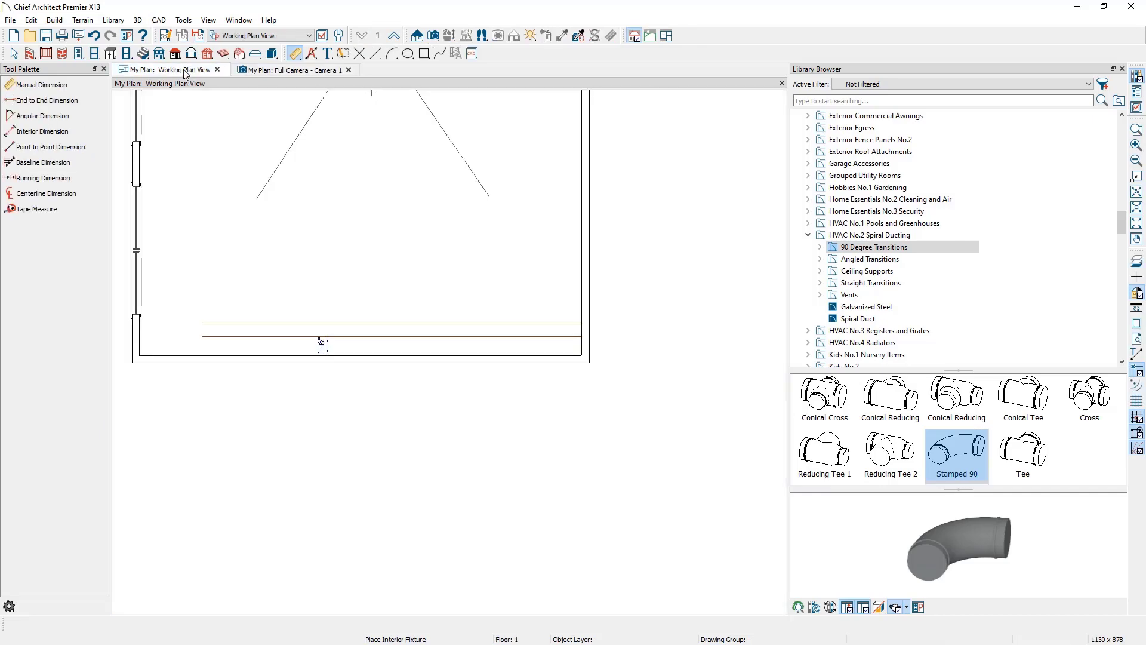
scroll(190, 341, "up", 5)
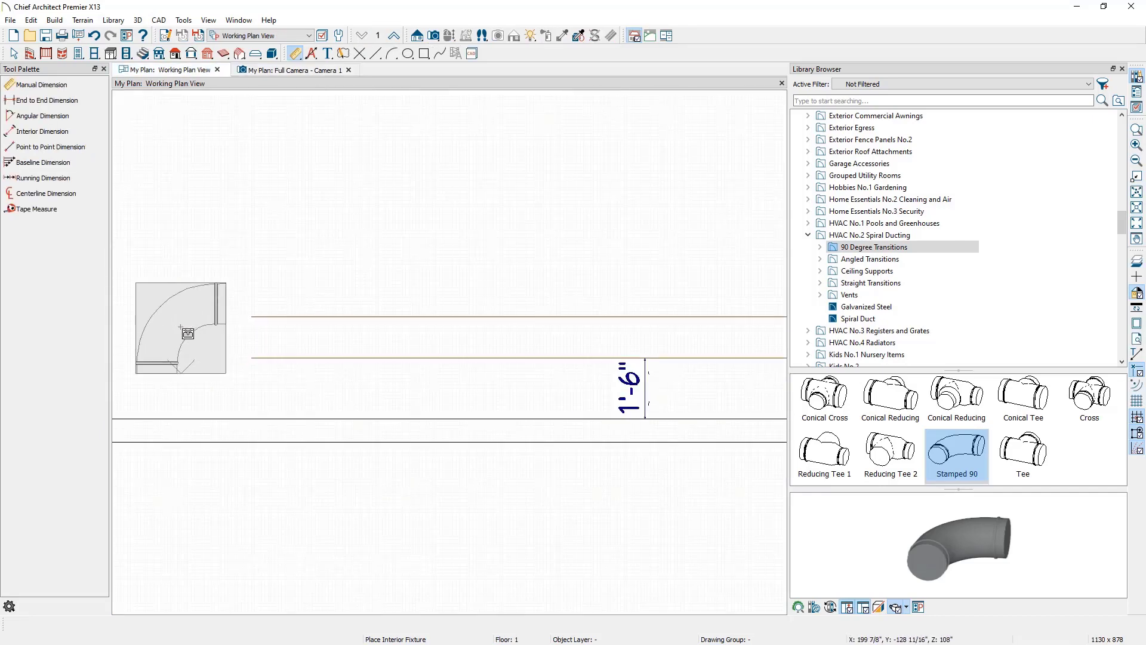
middle_click_drag(187, 333, 289, 342)
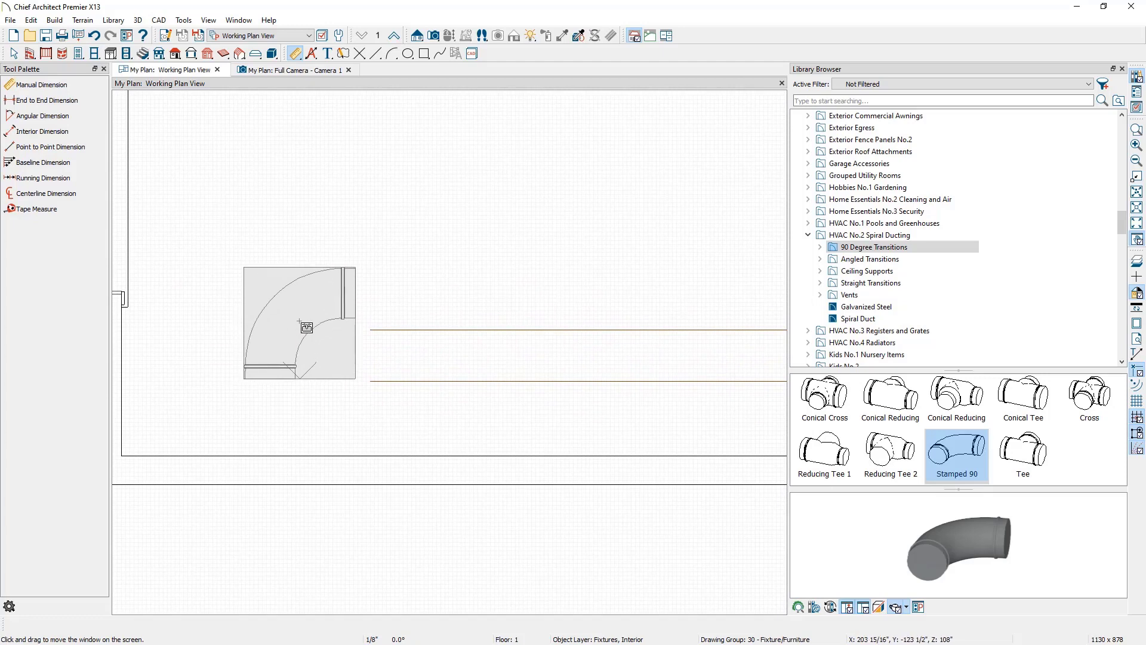
left_click(306, 327)
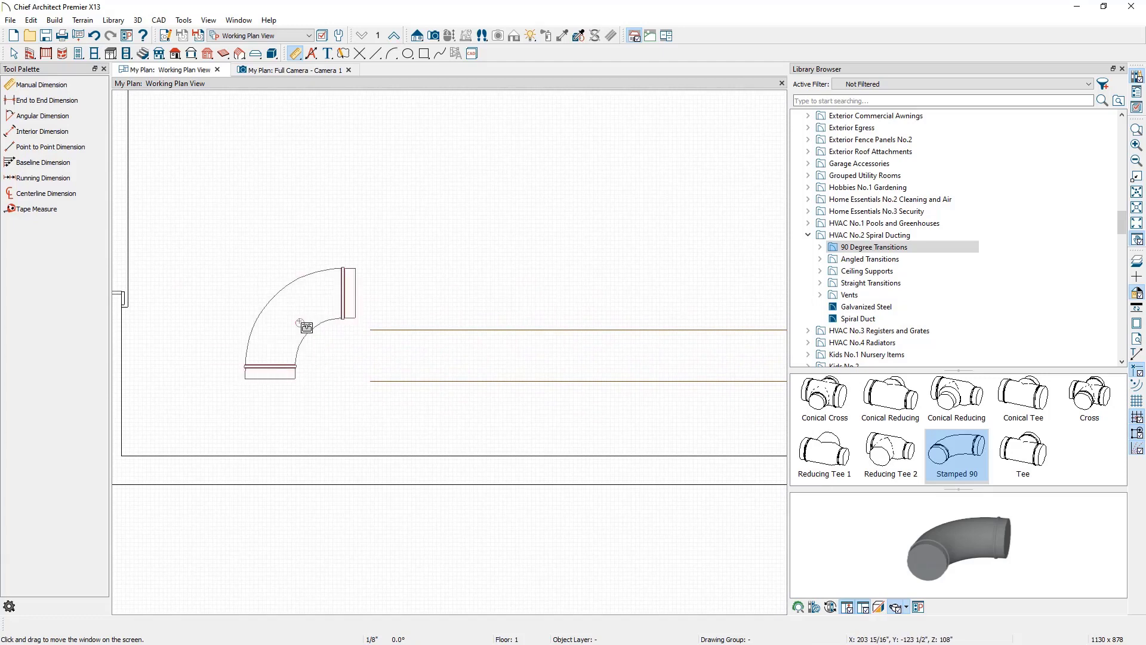
Rotate the Stamped 90 elbow to 90° and move it so its outlet meets the duct's open end.
key("space")
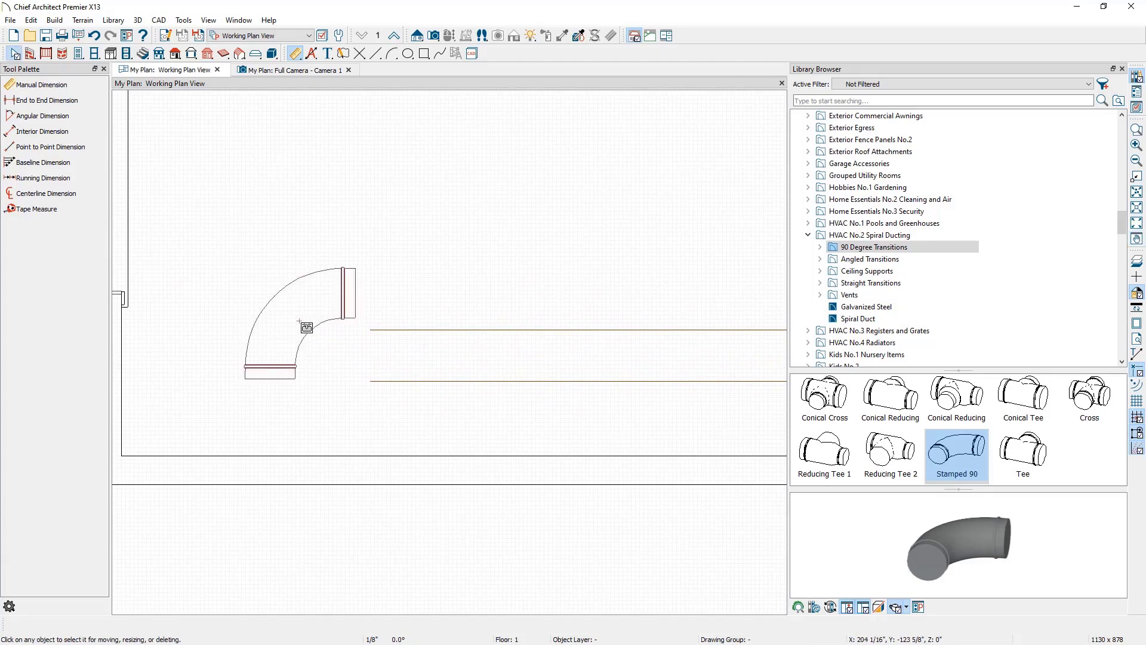
left_click(306, 328)
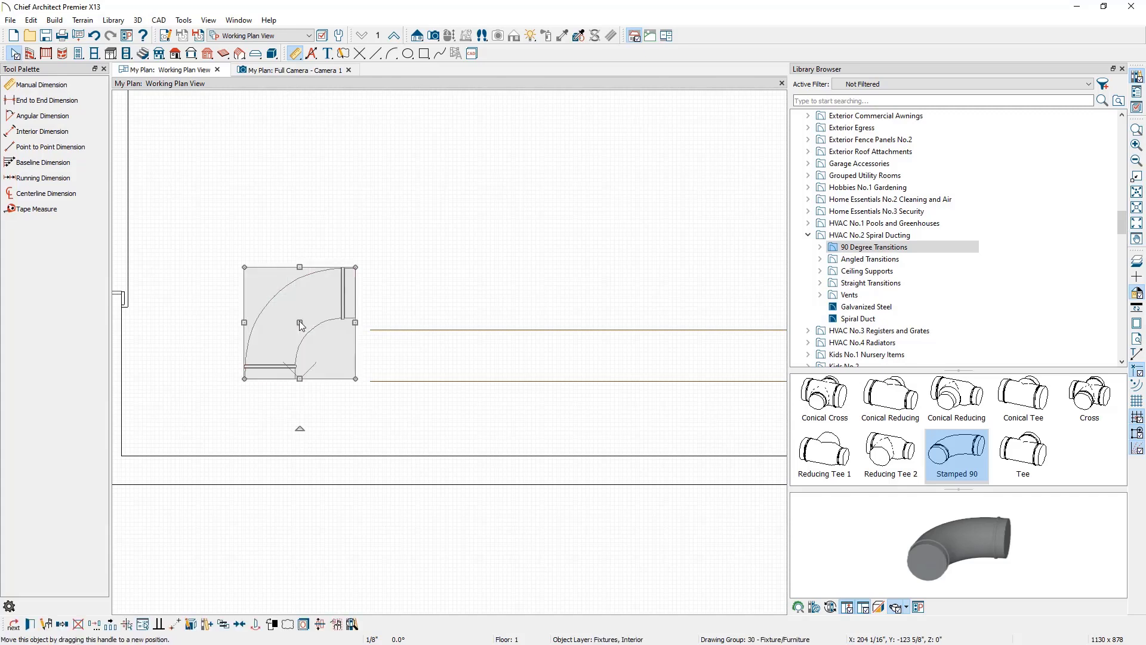
left_click_drag(297, 428, 411, 320)
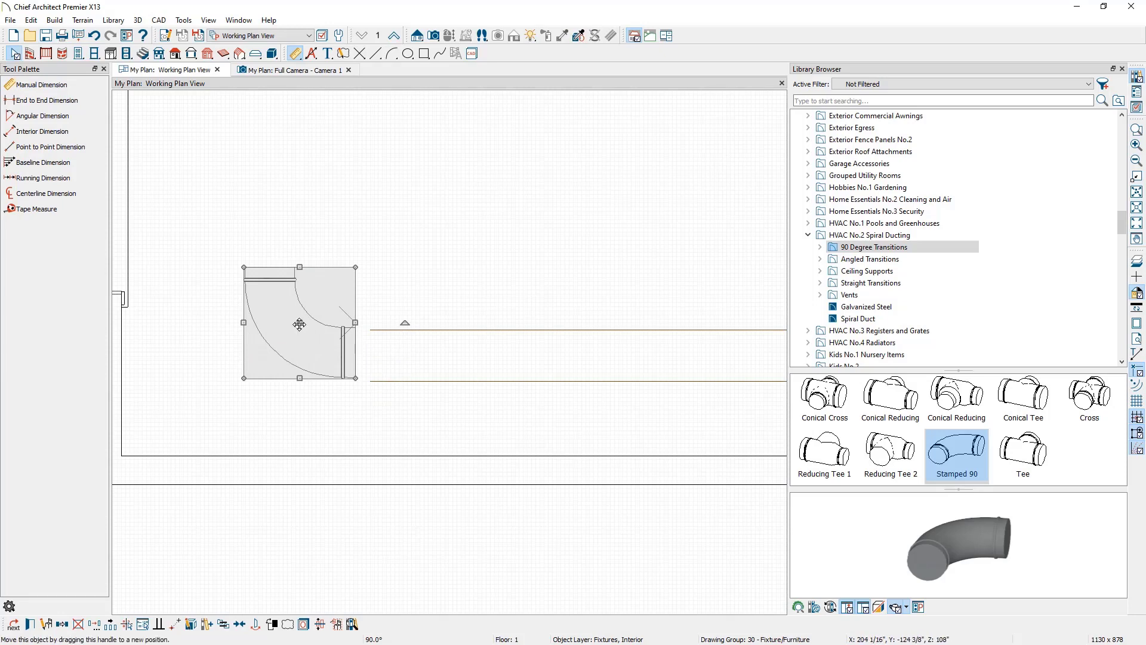
left_click_drag(301, 326, 317, 325)
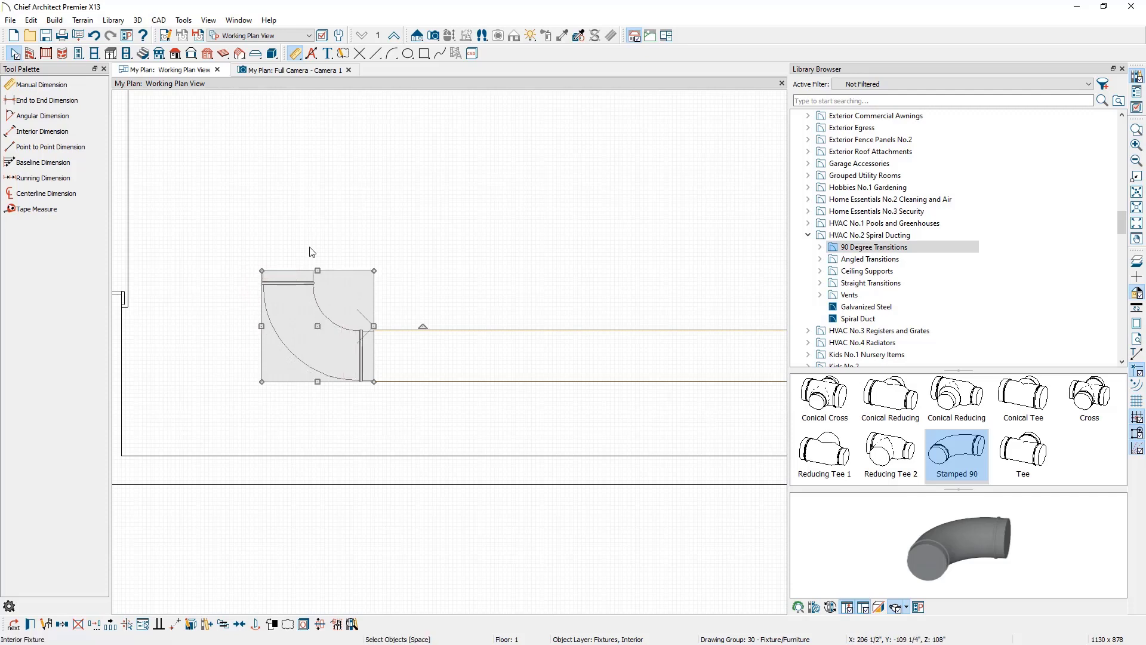
Check the height of the duct's molding polyline in its specification, starting from the camera view.
left_click(290, 76)
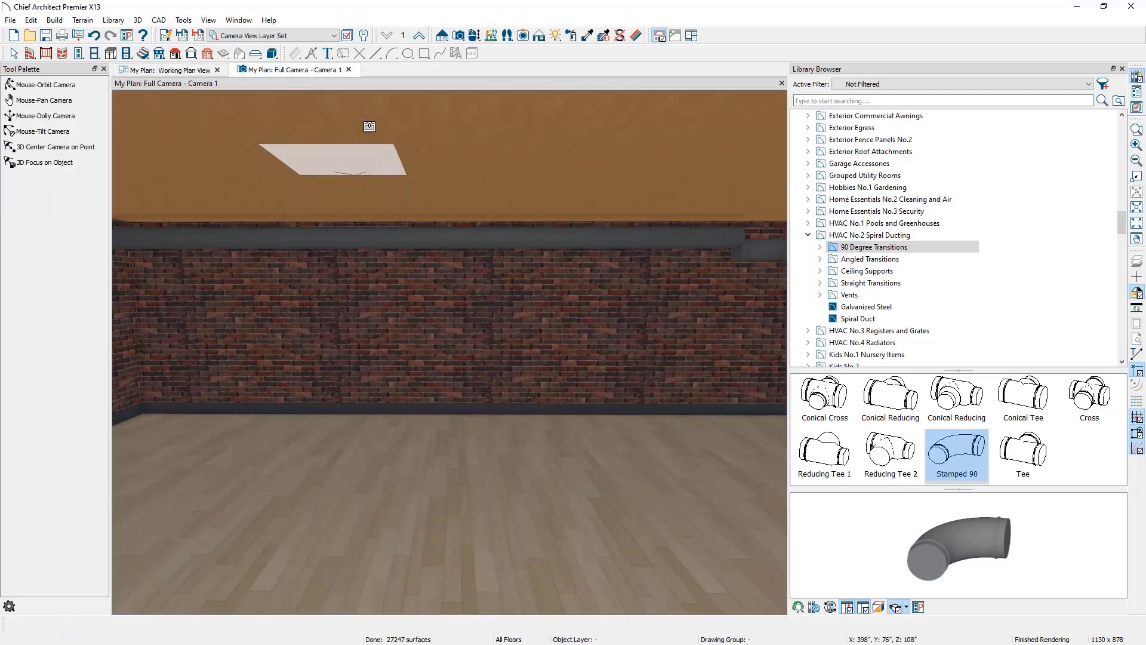
middle_click_drag(494, 230, 613, 250)
scroll(613, 250, "up", 2)
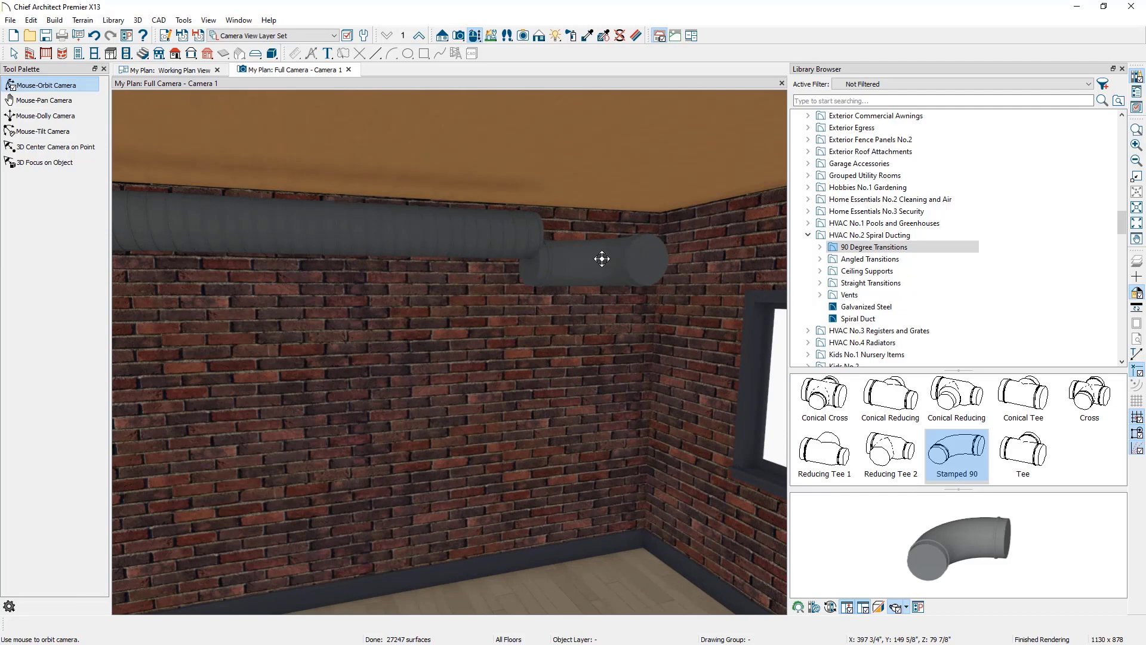
key("space")
left_click(539, 256)
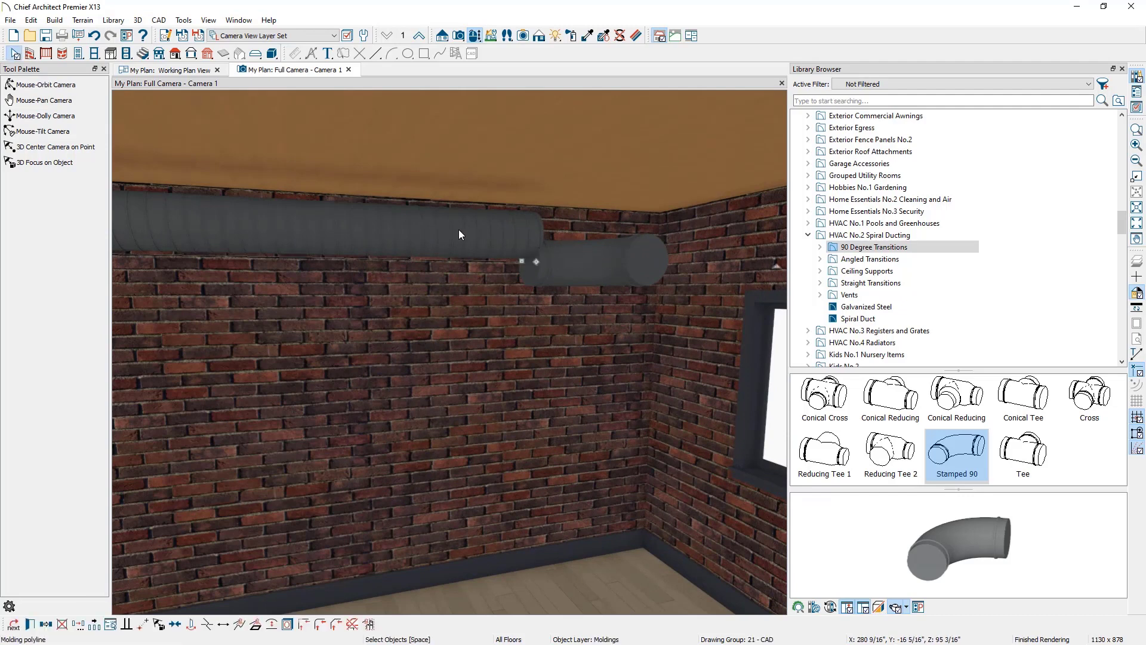
double_click(459, 230)
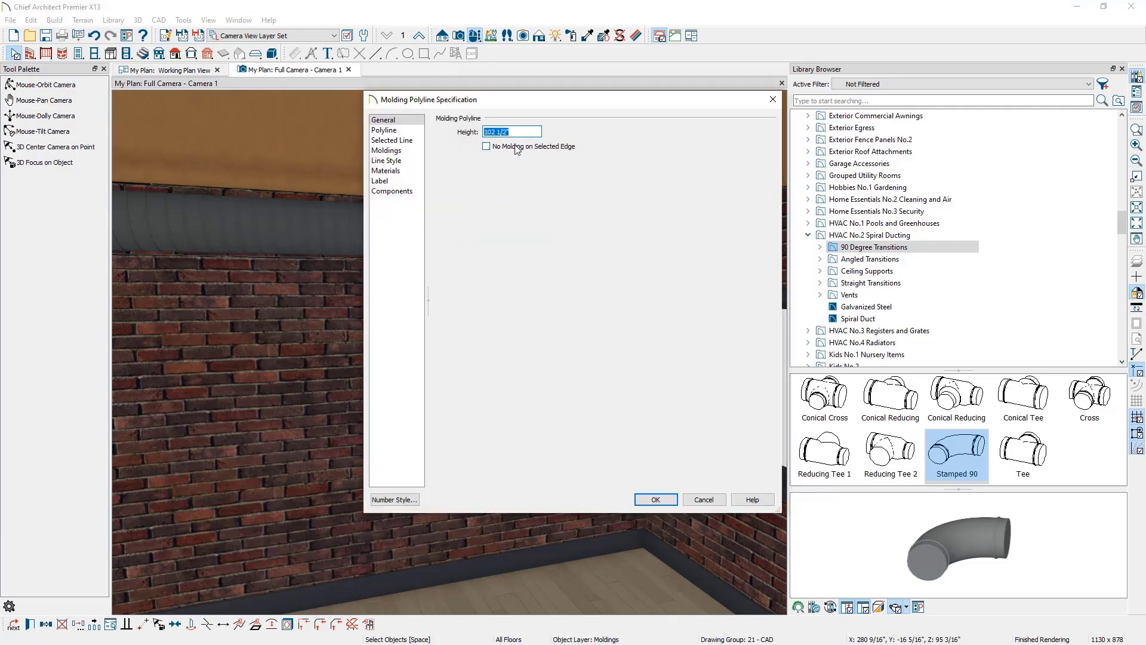
left_click(703, 500)
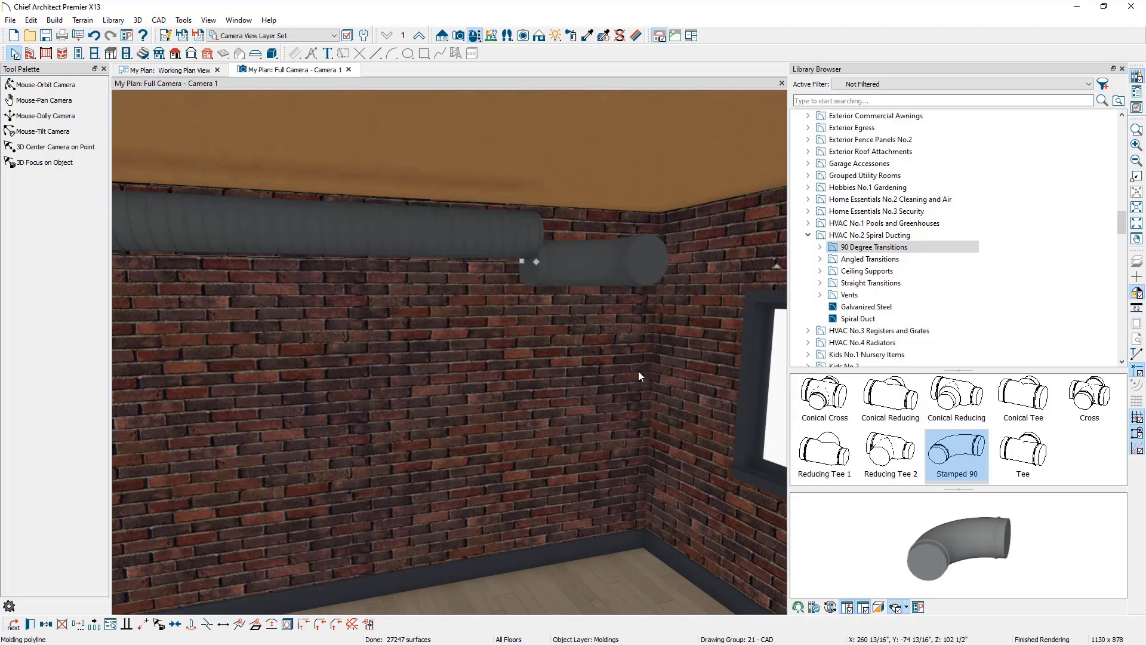
Set the Stamped 90 elbow's Finished Floor to Bottom value to 102 1/2".
double_click(613, 267)
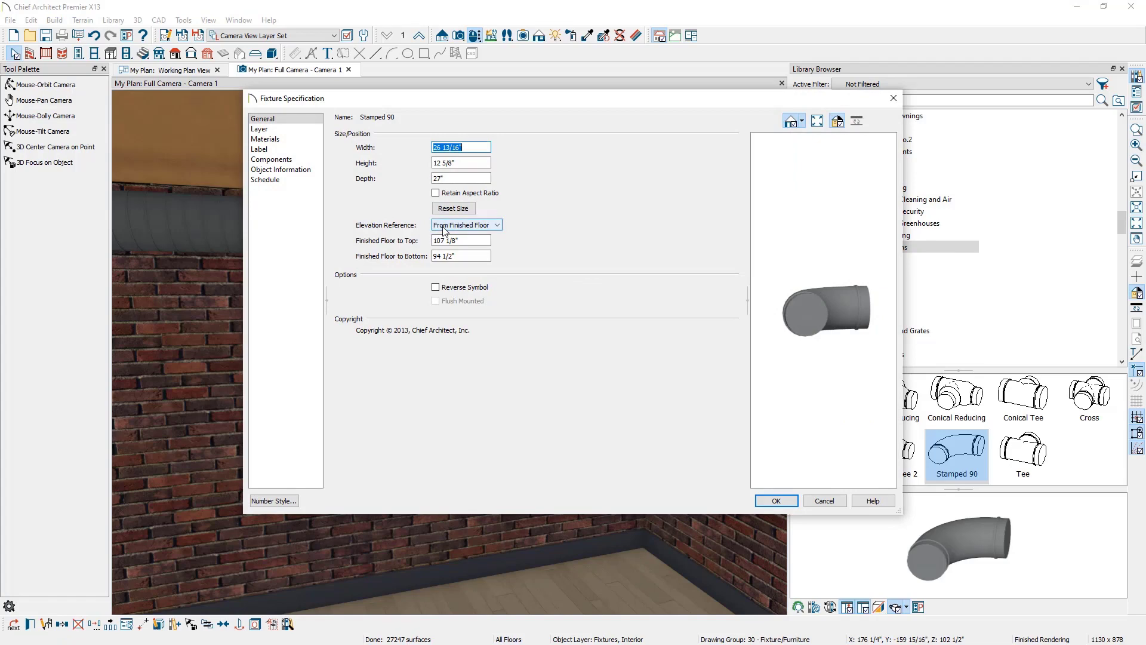
left_click(459, 257)
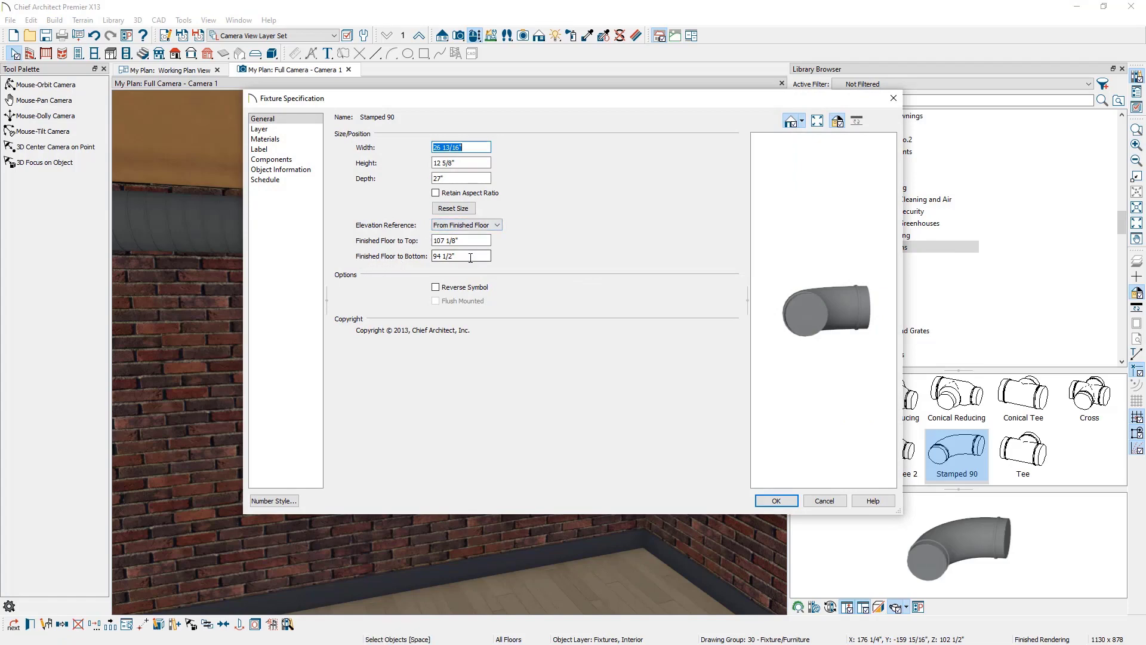
left_click_drag(460, 258, 399, 261)
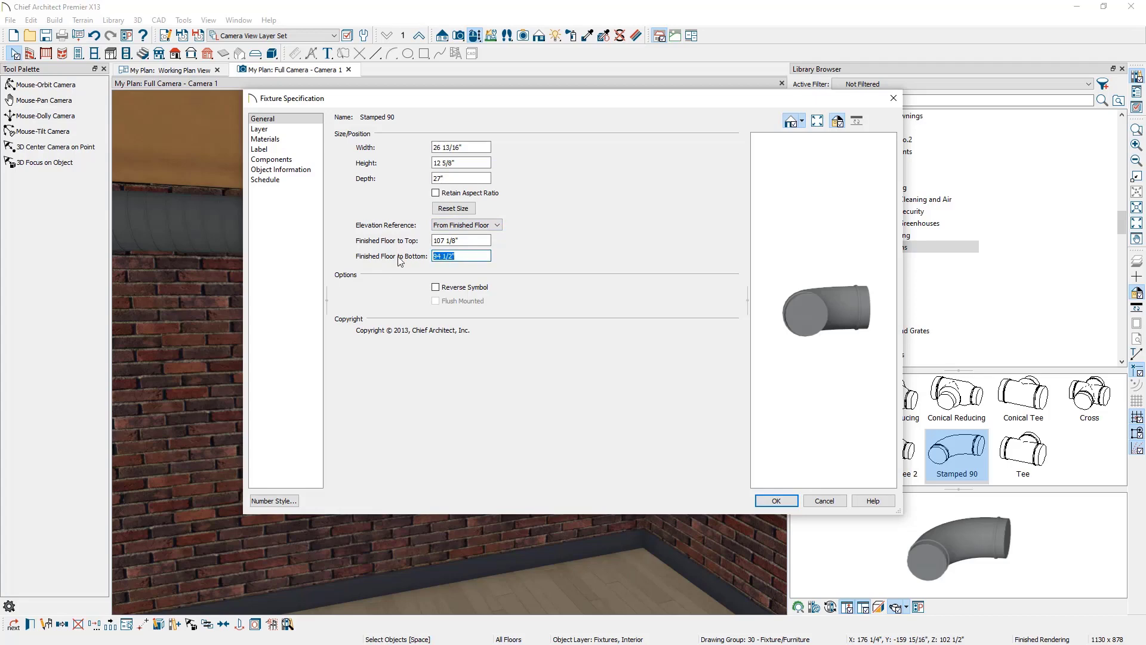
type("102 1/2\"")
left_click(776, 501)
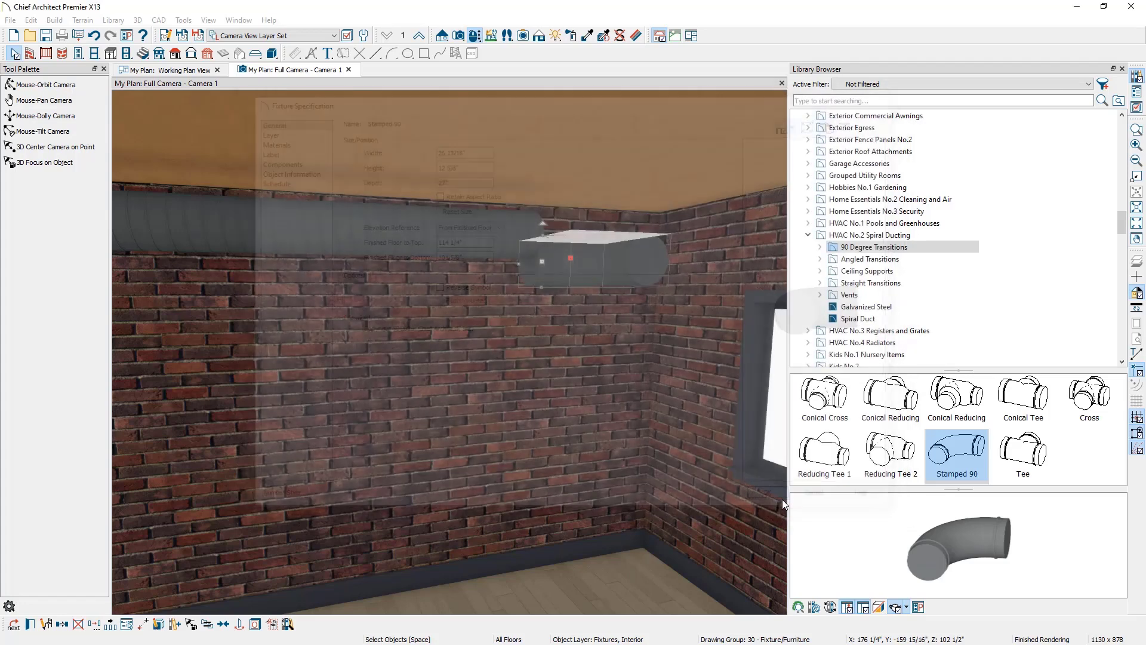
key("Escape")
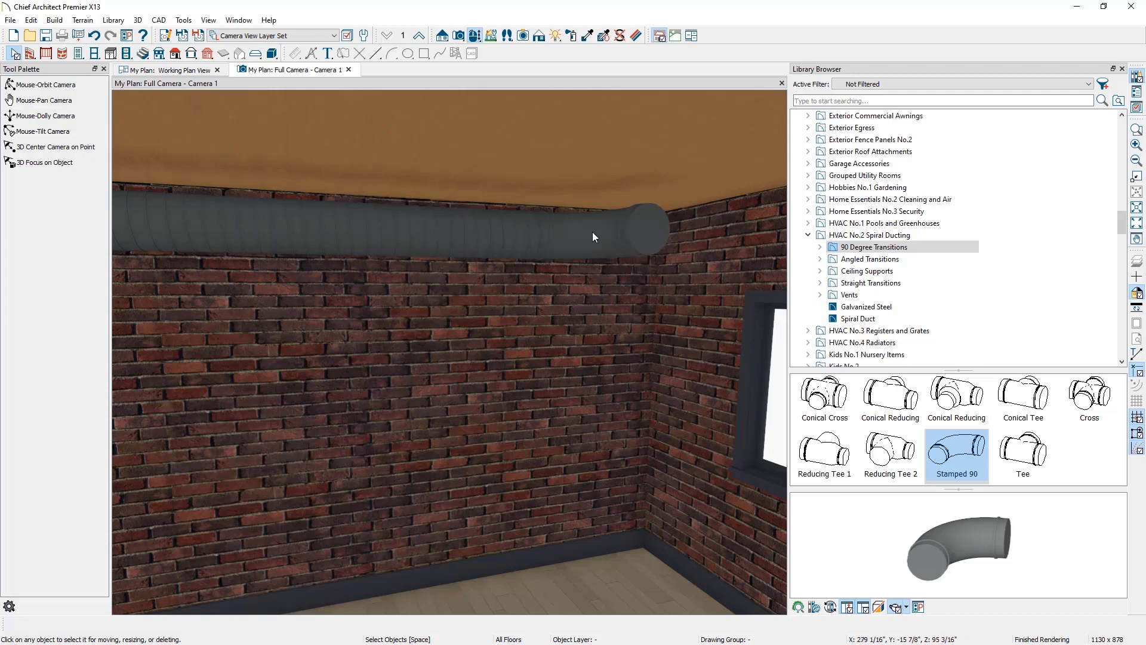
Draw a 45° CAD line about 7'-10" long in the plan view, running diagonally through the elbow from its outer corner.
left_click(196, 69)
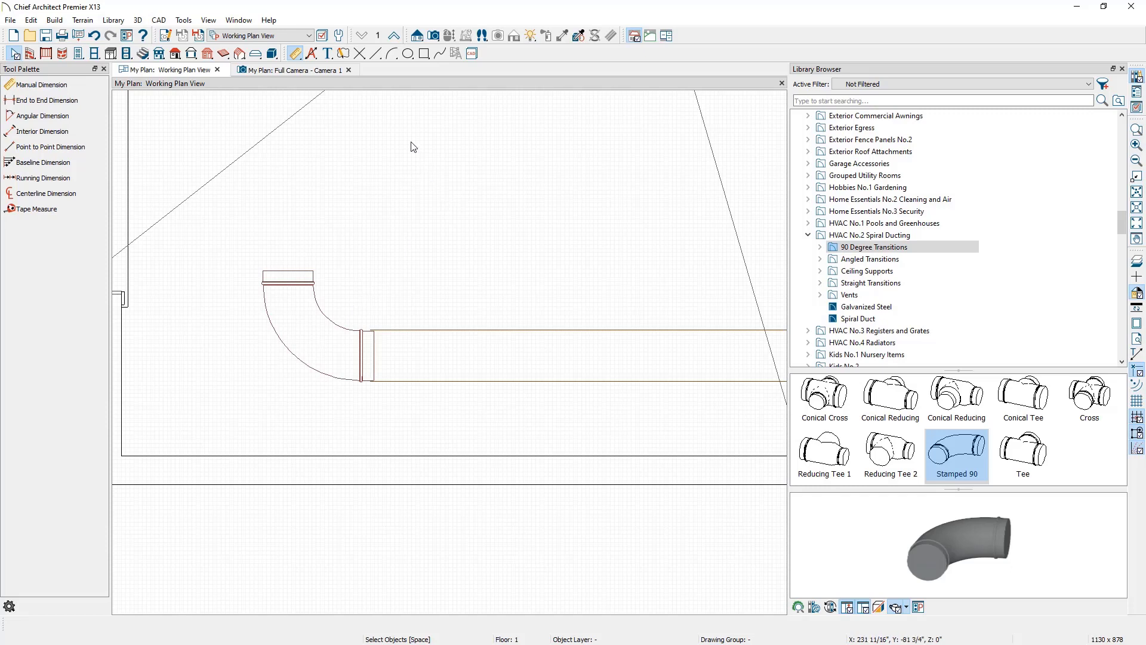
left_click(376, 54)
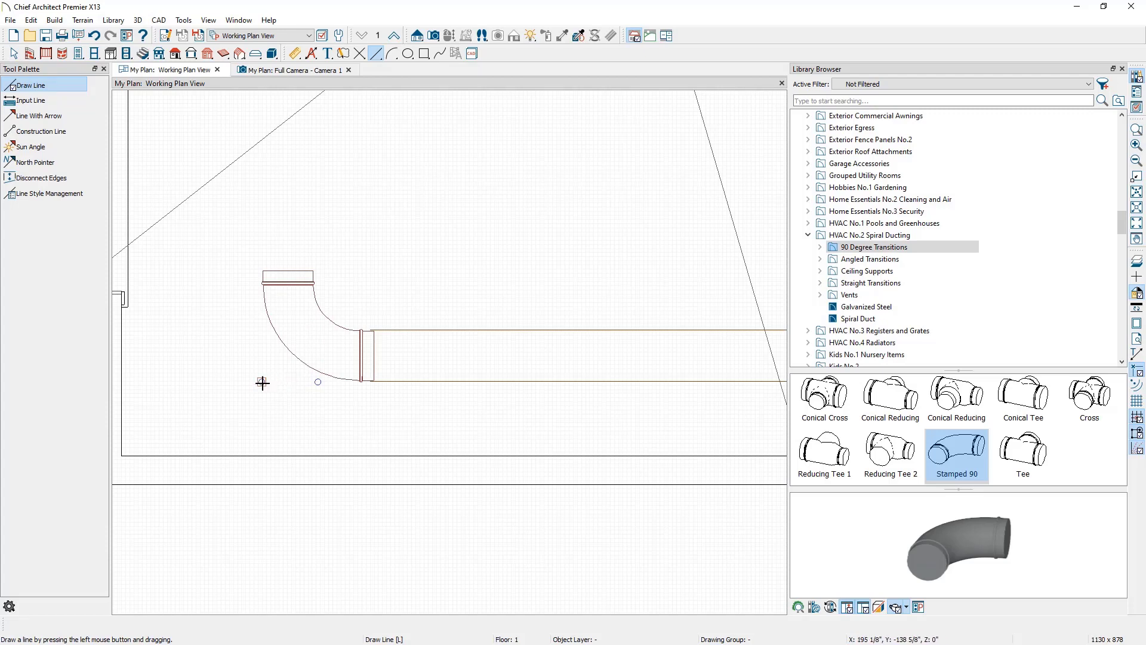
mouse_move(262, 381)
left_mouse_down()
mouse_move(325, 349)
mouse_move(448, 197)
mouse_move(567, 137)
left_mouse_up()
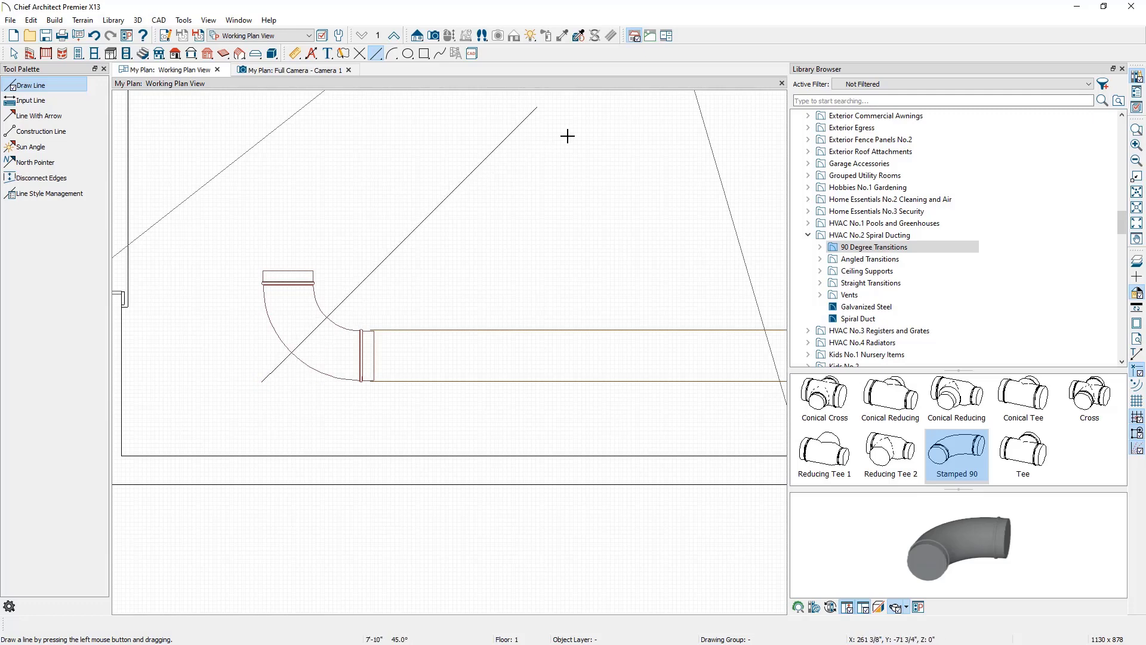
Create a copy of the duct's molding polyline reflected about the 45° line so it runs from the elbow's other end.
scroll(528, 243, "down", 1)
scroll(528, 243, "down", 1)
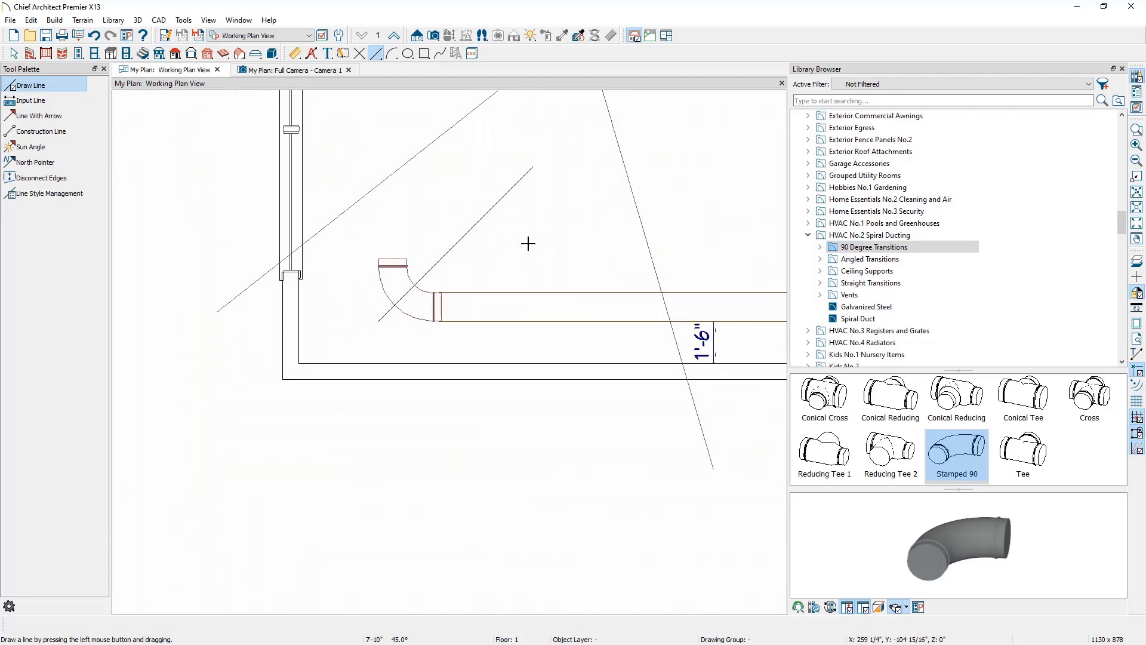
middle_click_drag(527, 243, 457, 354)
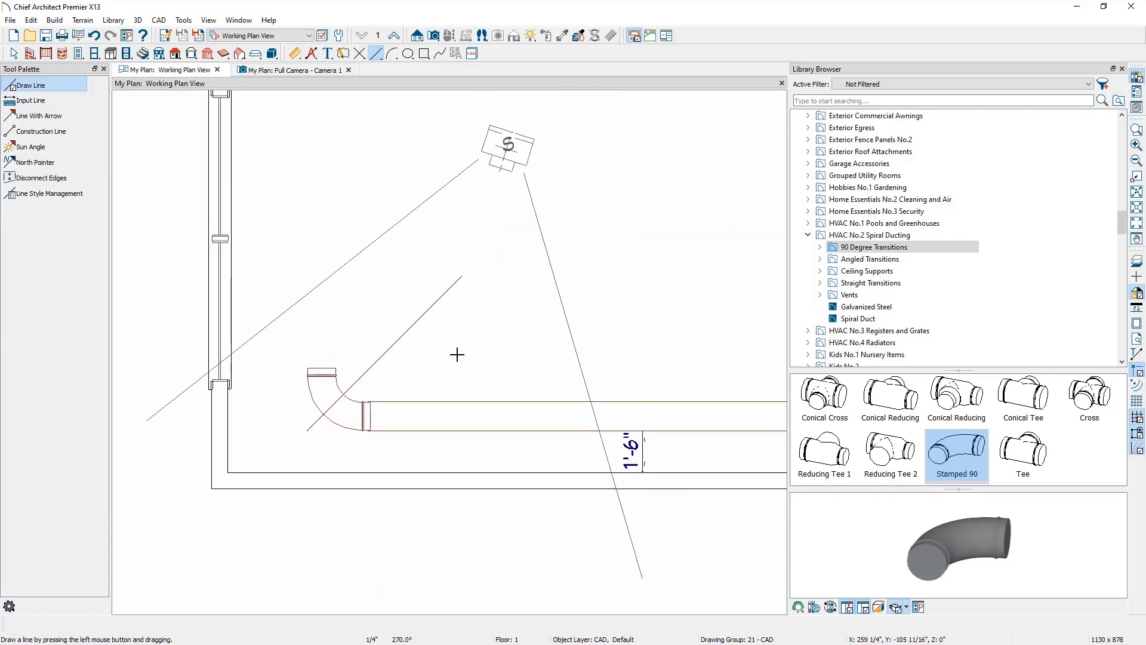
key("space")
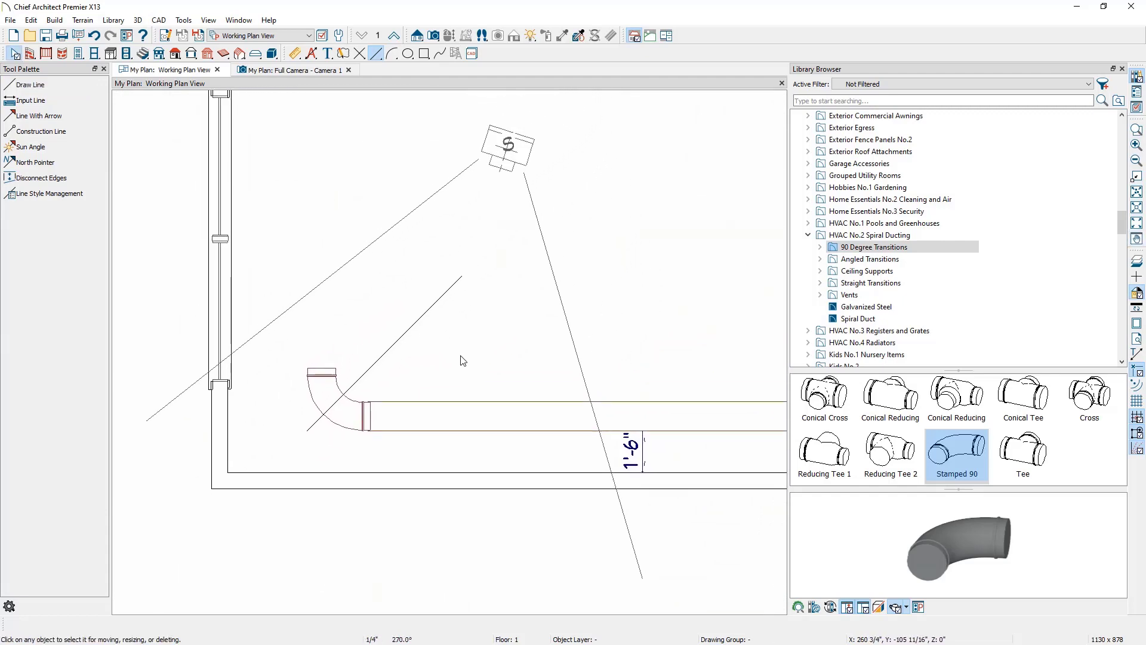
left_click(428, 429)
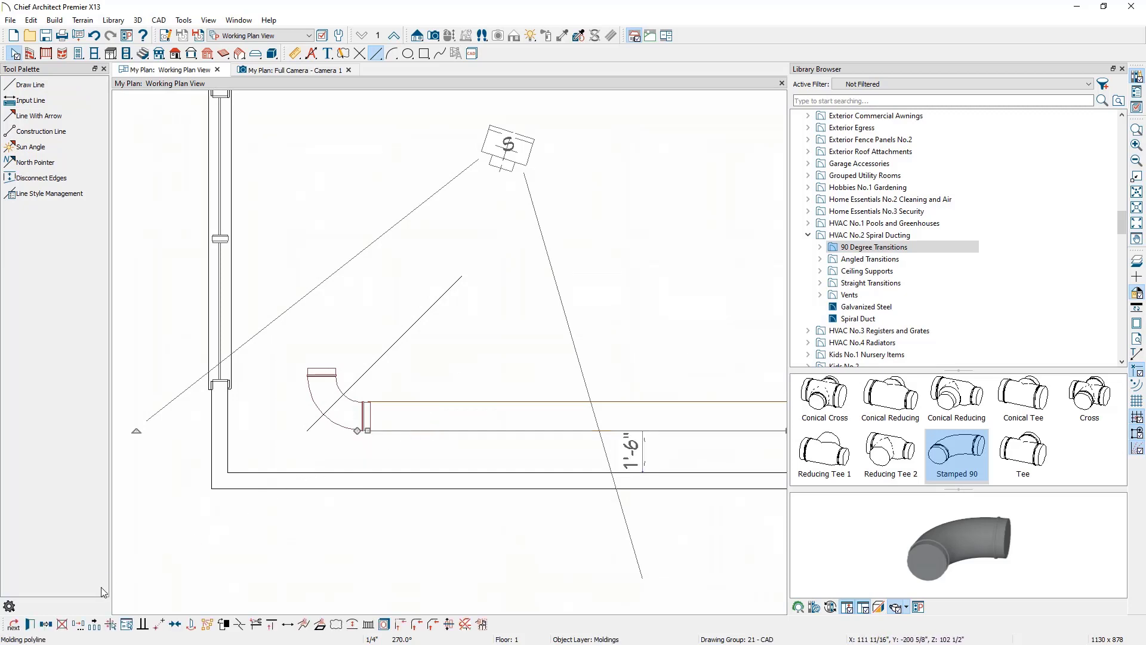
left_click(51, 622)
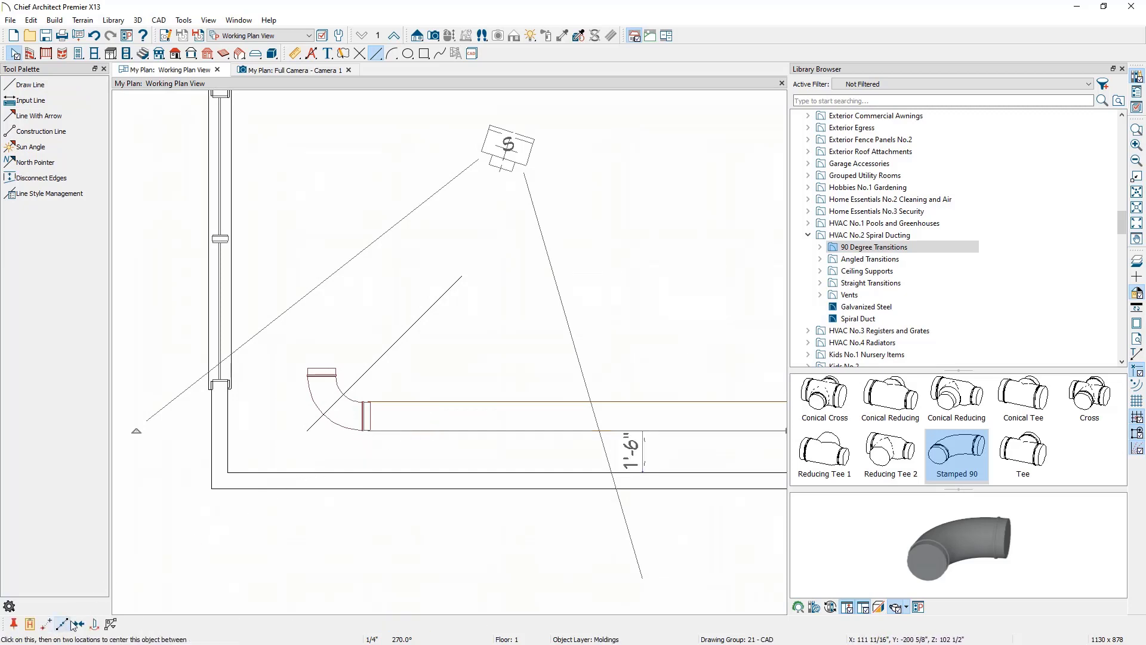
left_click(95, 624)
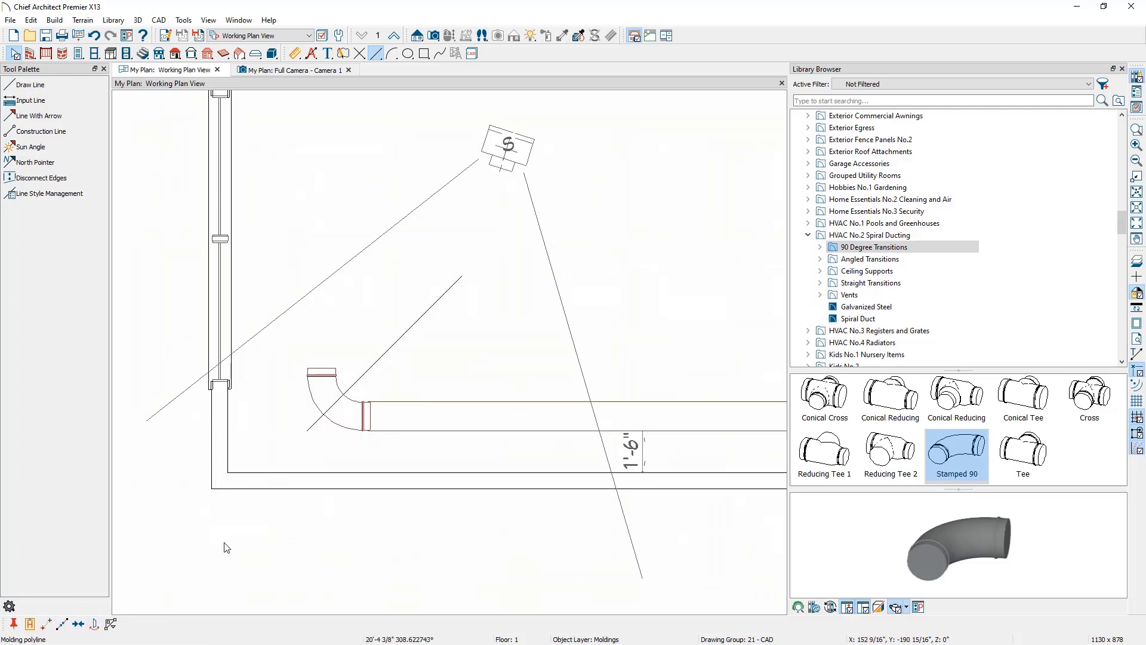
left_click(386, 358)
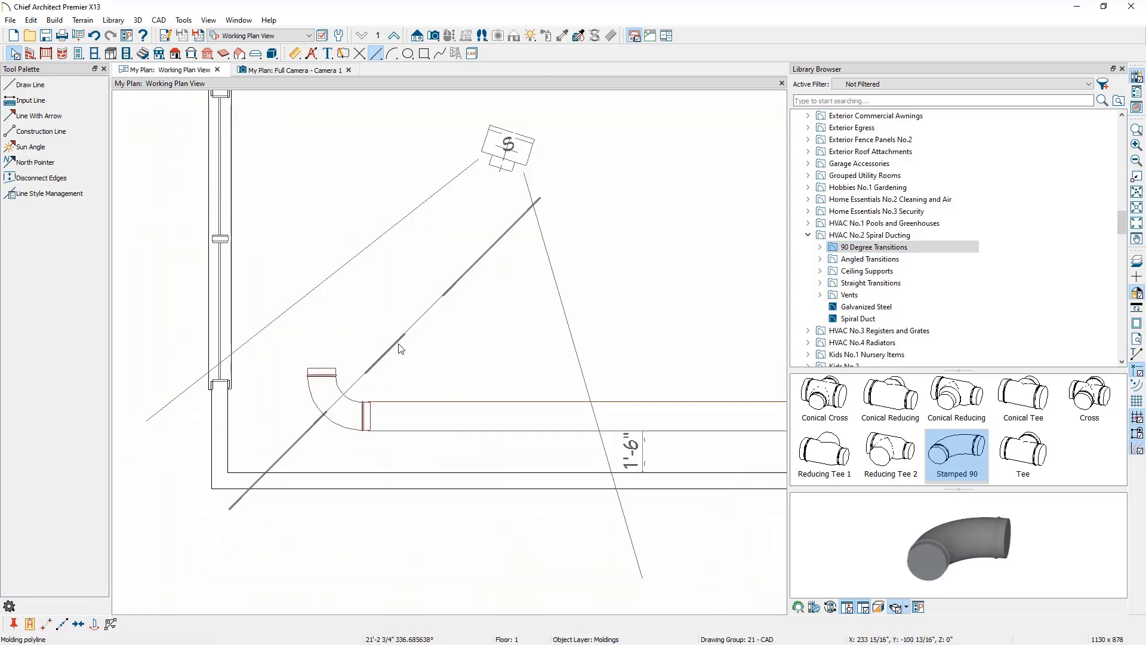
Shorten the reflected duct along the window wall by pulling in its far end, and inspect the run in the camera view.
scroll(399, 351, "down", 3)
scroll(399, 350, "down", 2)
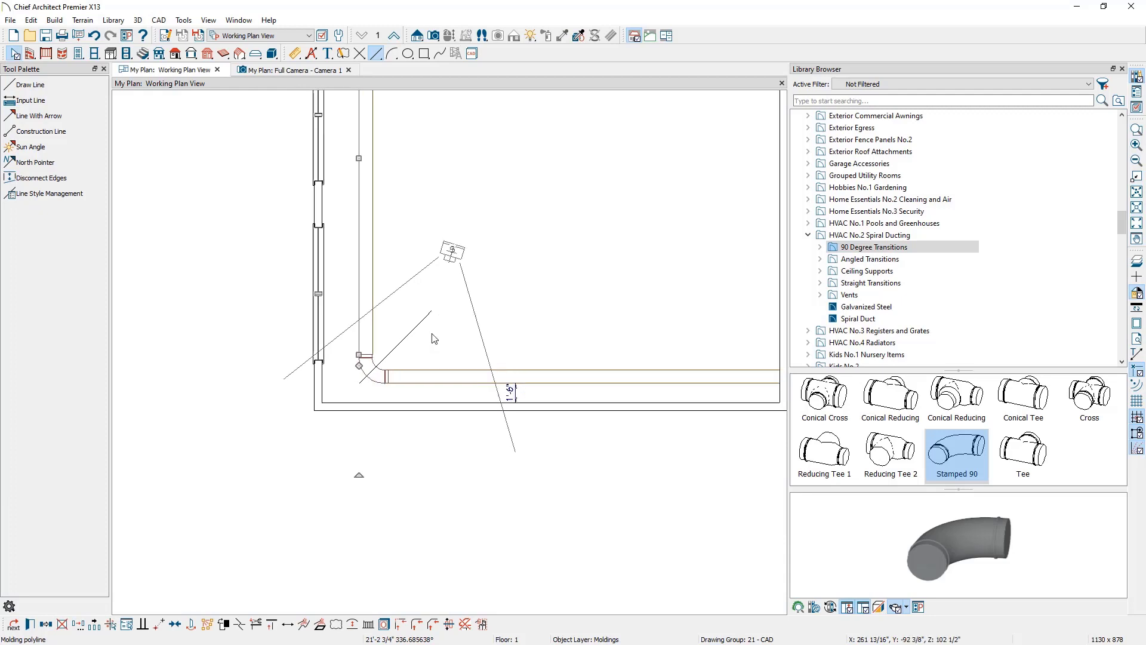
middle_click_drag(436, 332, 475, 372)
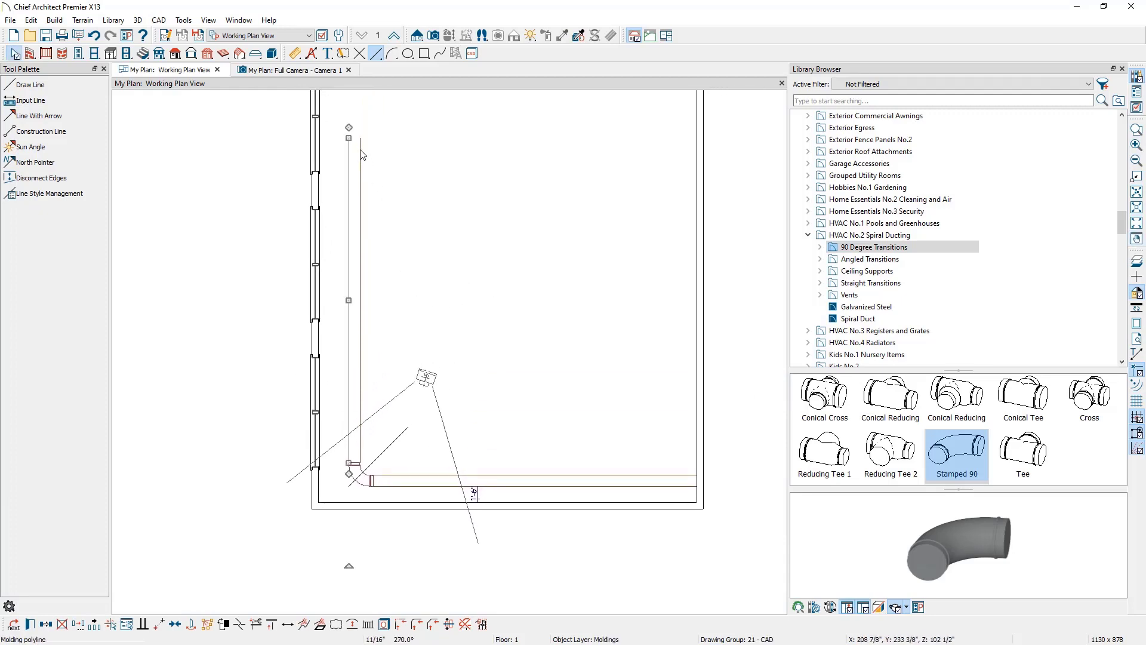
left_click_drag(331, 245, 343, 375)
left_click(311, 69)
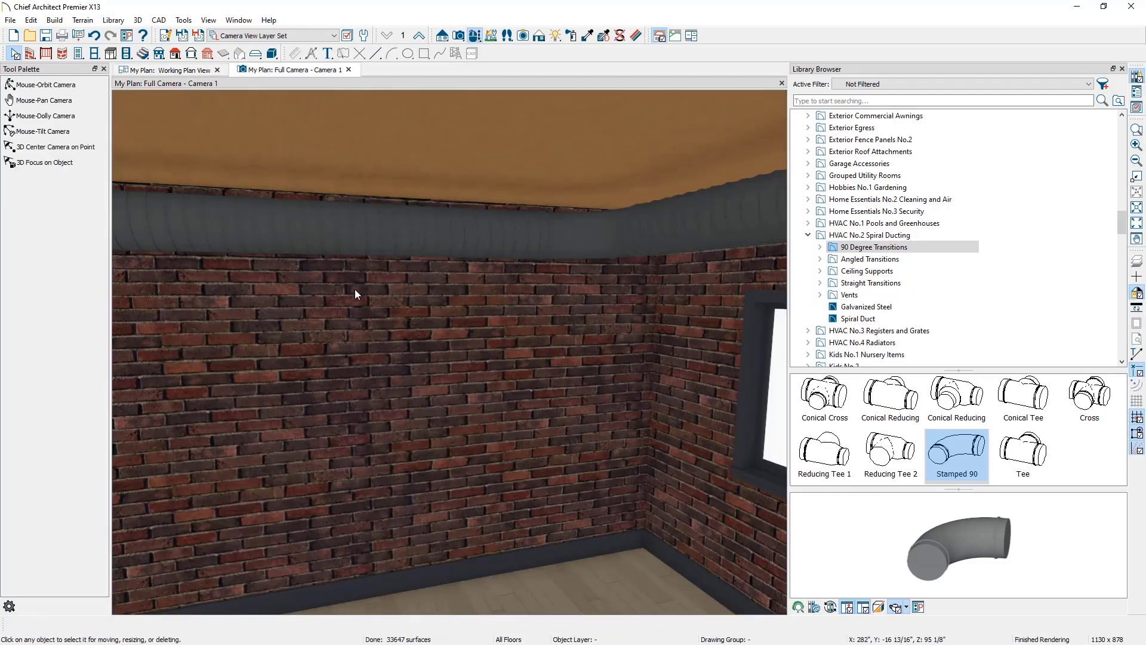
middle_click_drag(485, 308, 396, 287)
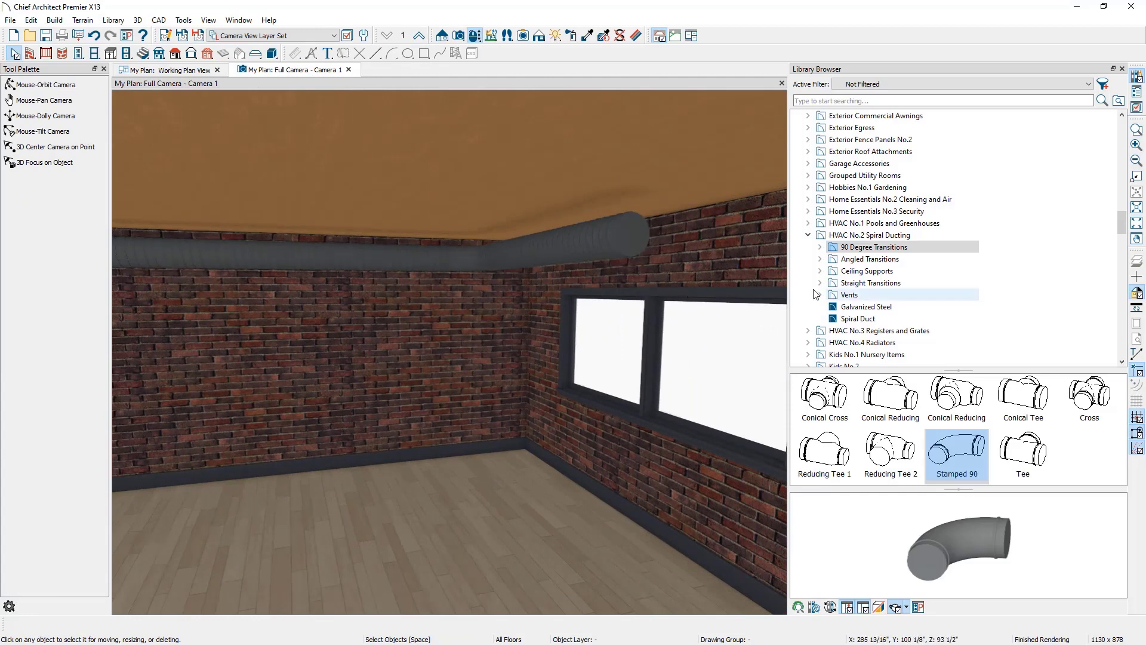
Place a Concentric Reducer from the Straight Transitions library folder in the plan view and move it onto the shortened duct's open end.
left_click(848, 285)
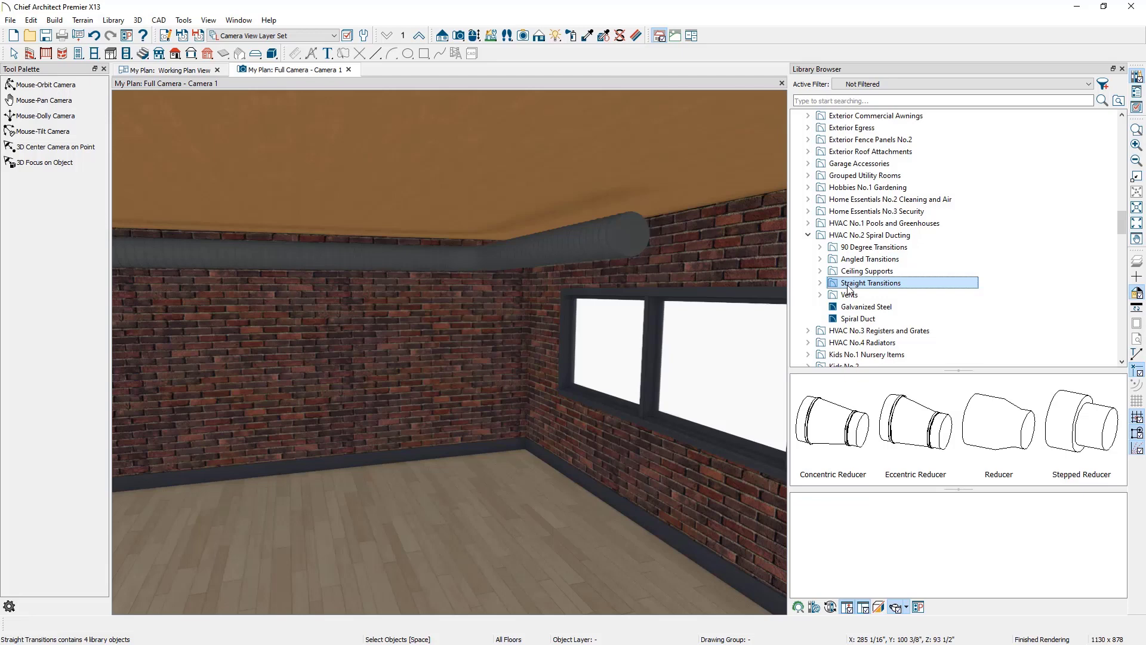
left_click(197, 71)
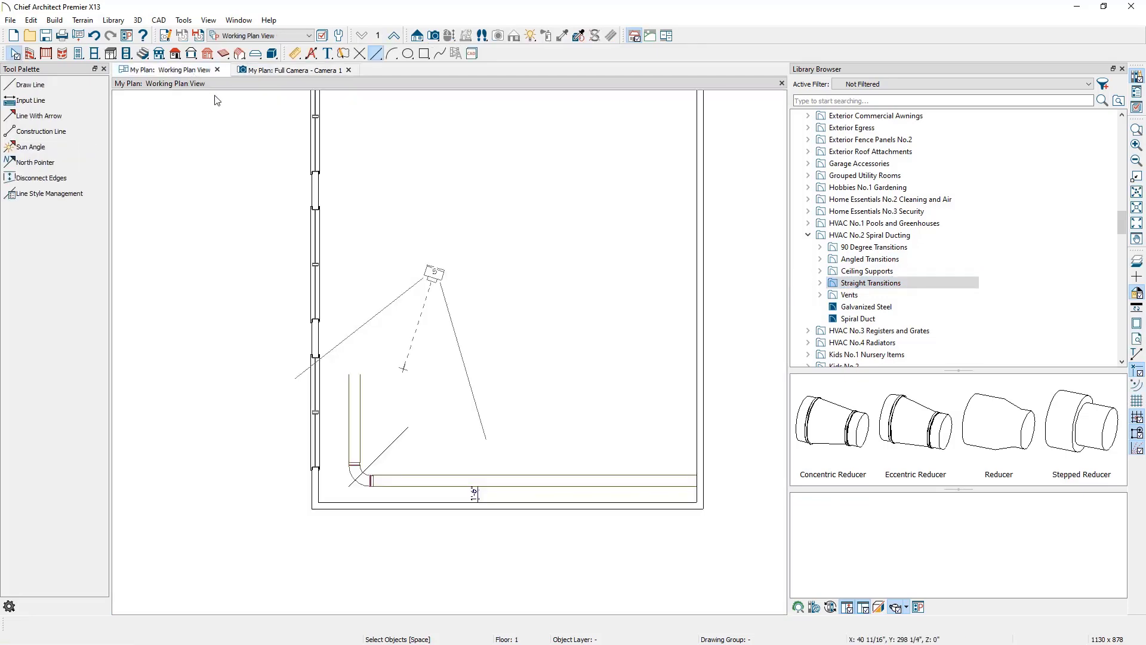
left_click(837, 443)
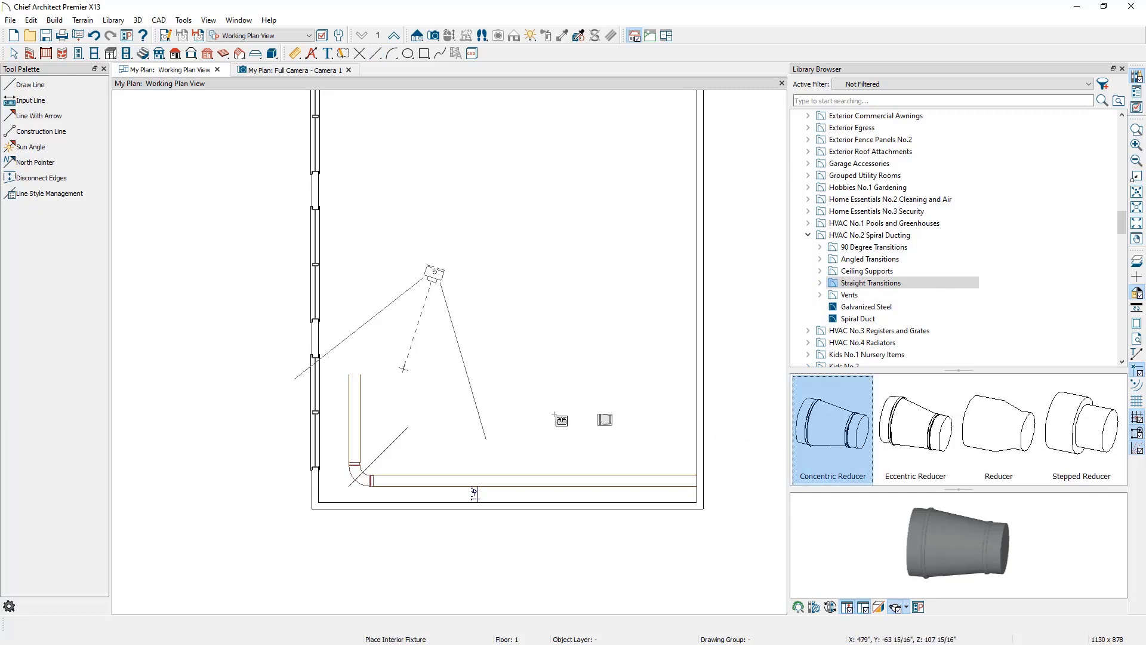
scroll(371, 381, "up", 5)
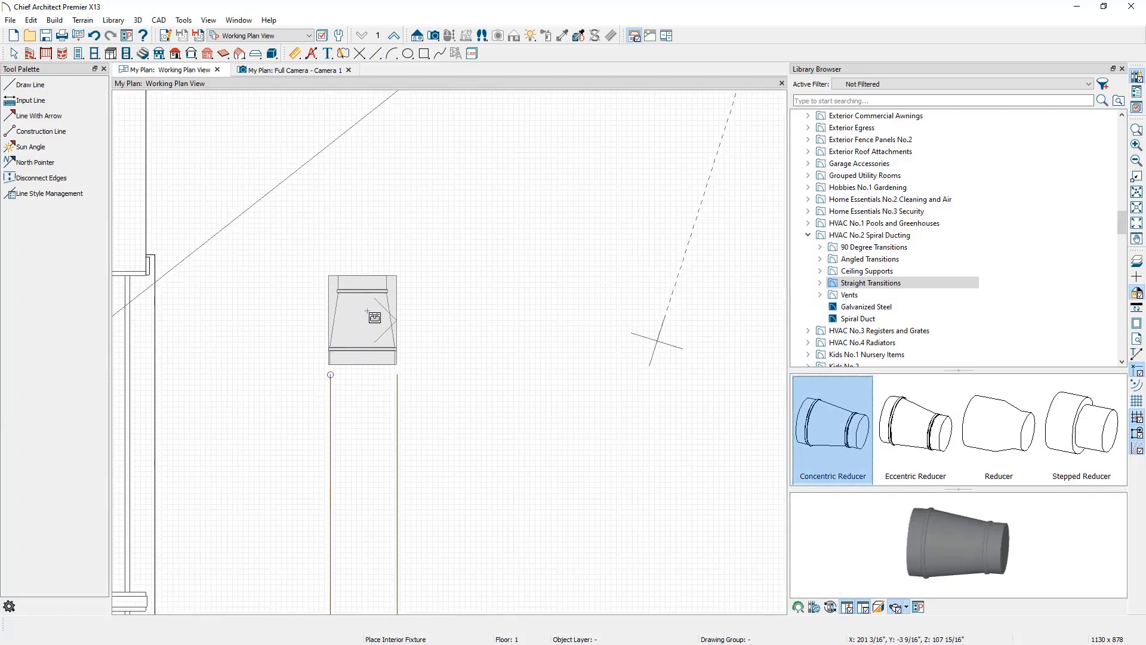
left_click(372, 292)
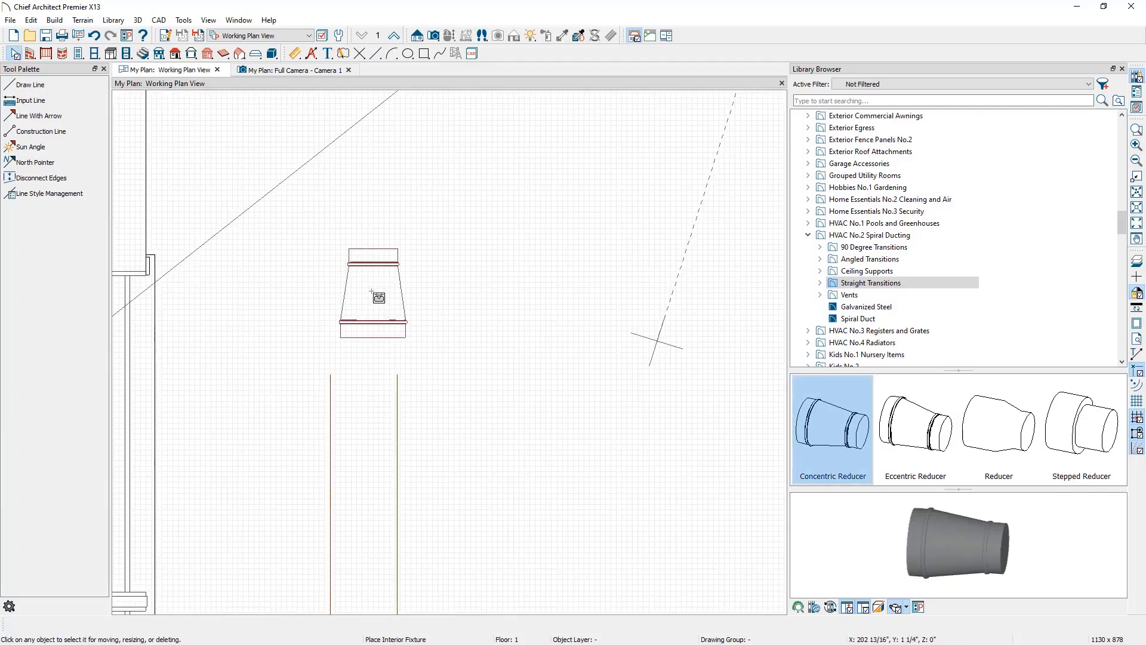
left_click(373, 296)
left_click_drag(374, 297, 364, 344)
In the camera view, open the 90° elbow's specification and copy its Finished Floor to Bottom height.
left_click(322, 70)
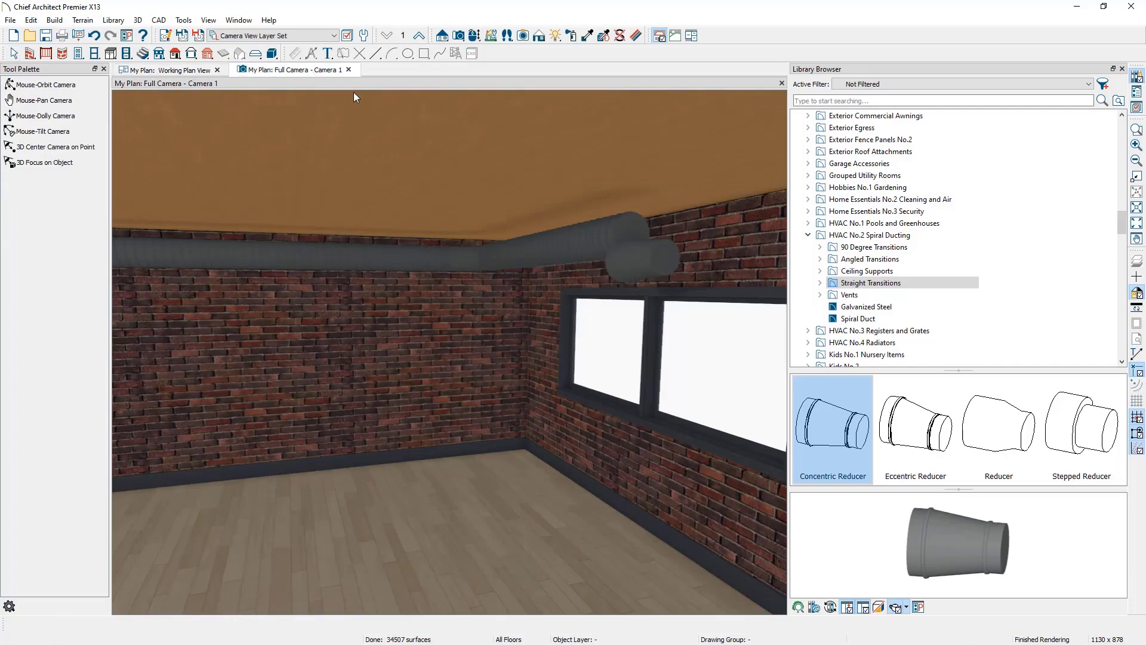
key("space")
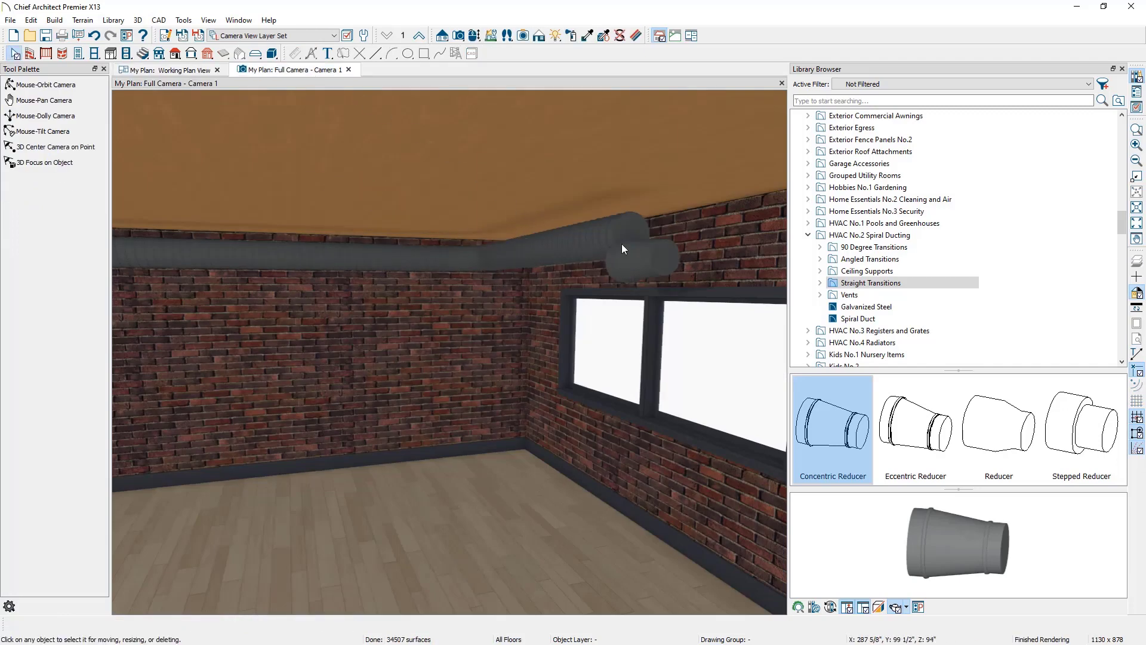
double_click(466, 265)
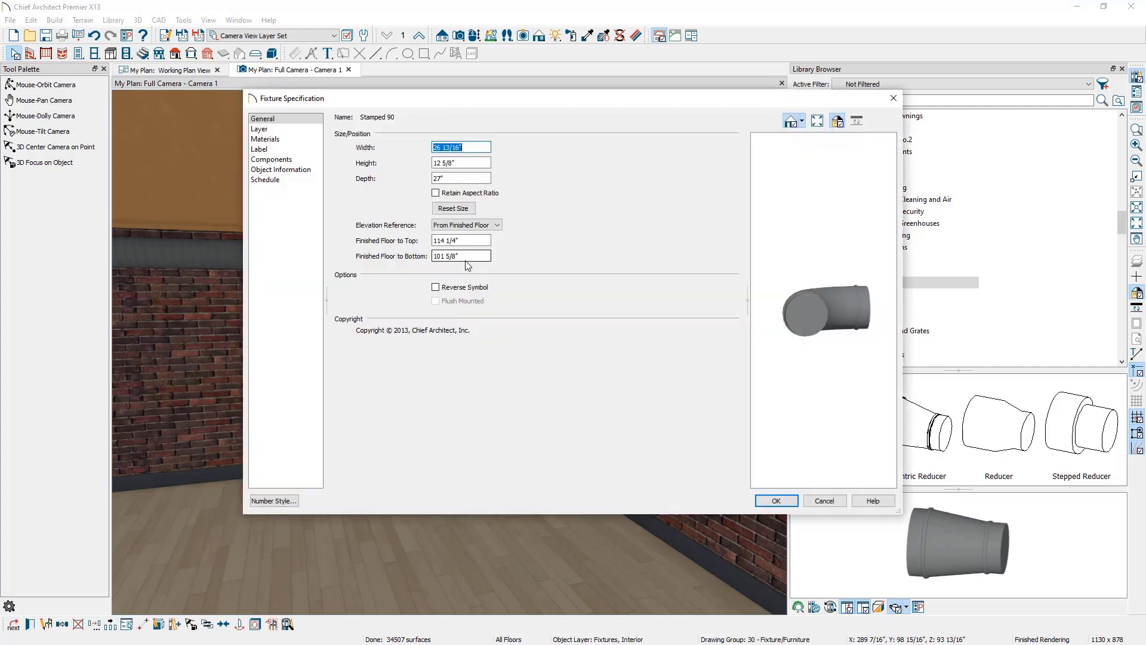
left_click_drag(471, 259, 388, 257)
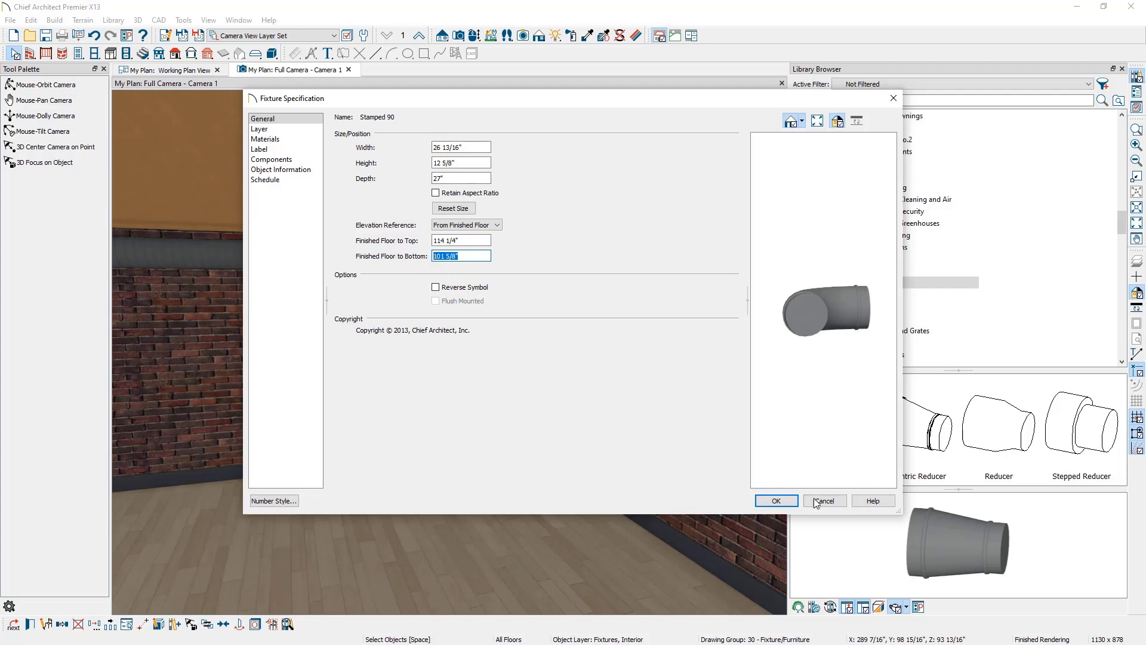
left_click(776, 501)
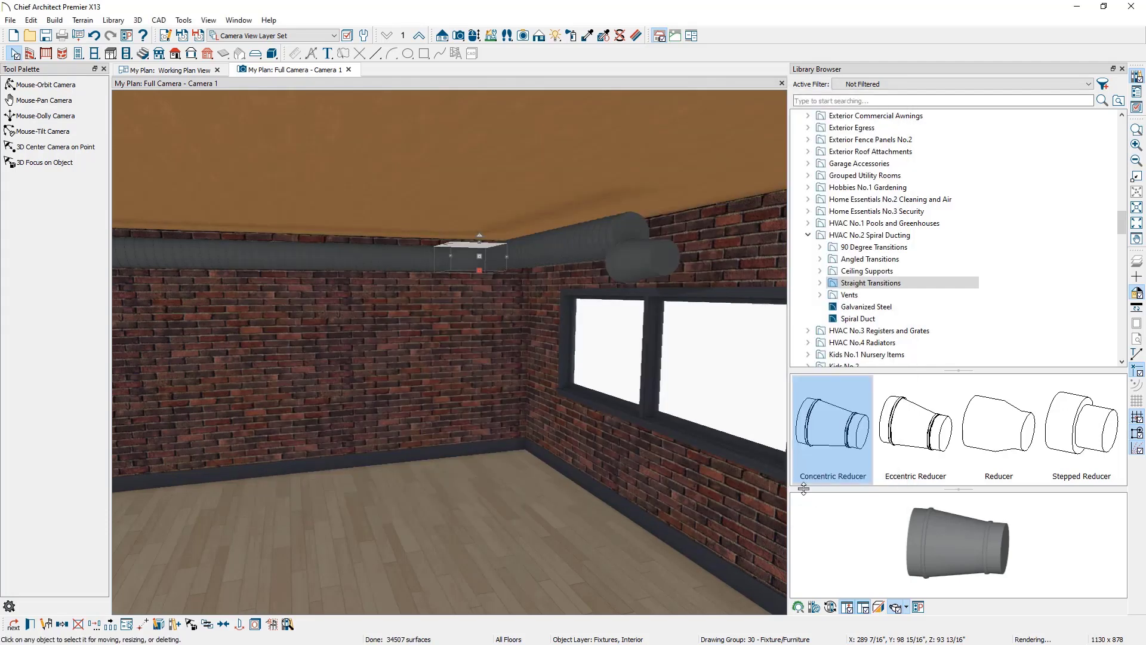
Set the Concentric Reducer's Finished Floor to Bottom height to 101 5/8" and inspect its fit on the duct.
left_click(658, 267)
double_click(658, 267)
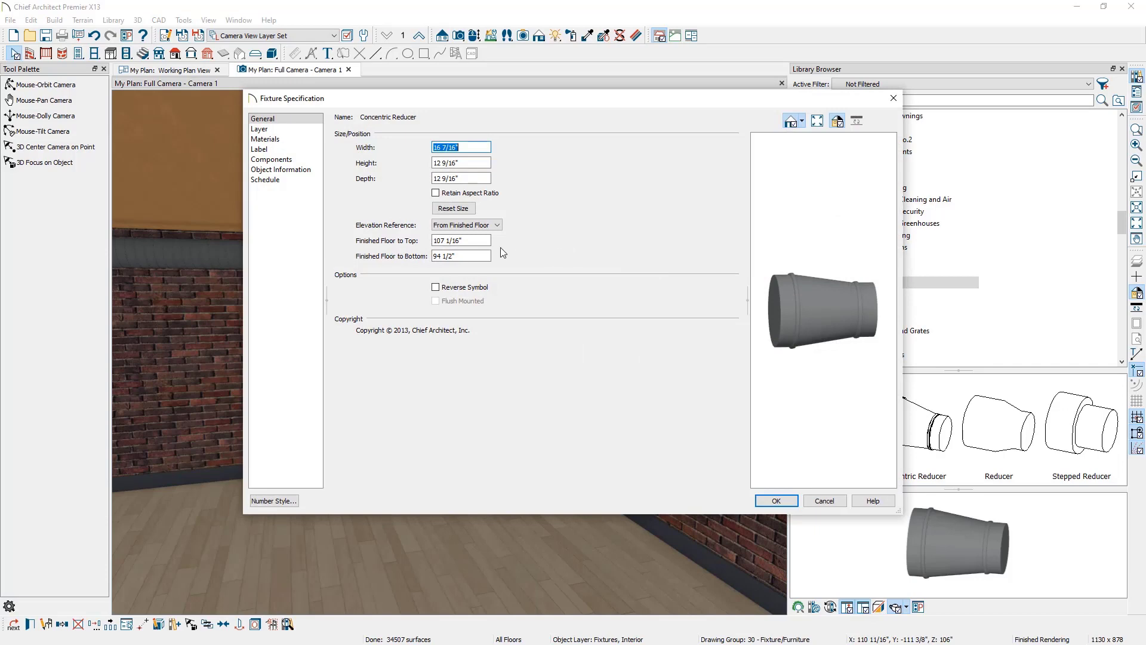
left_click_drag(486, 255, 426, 251)
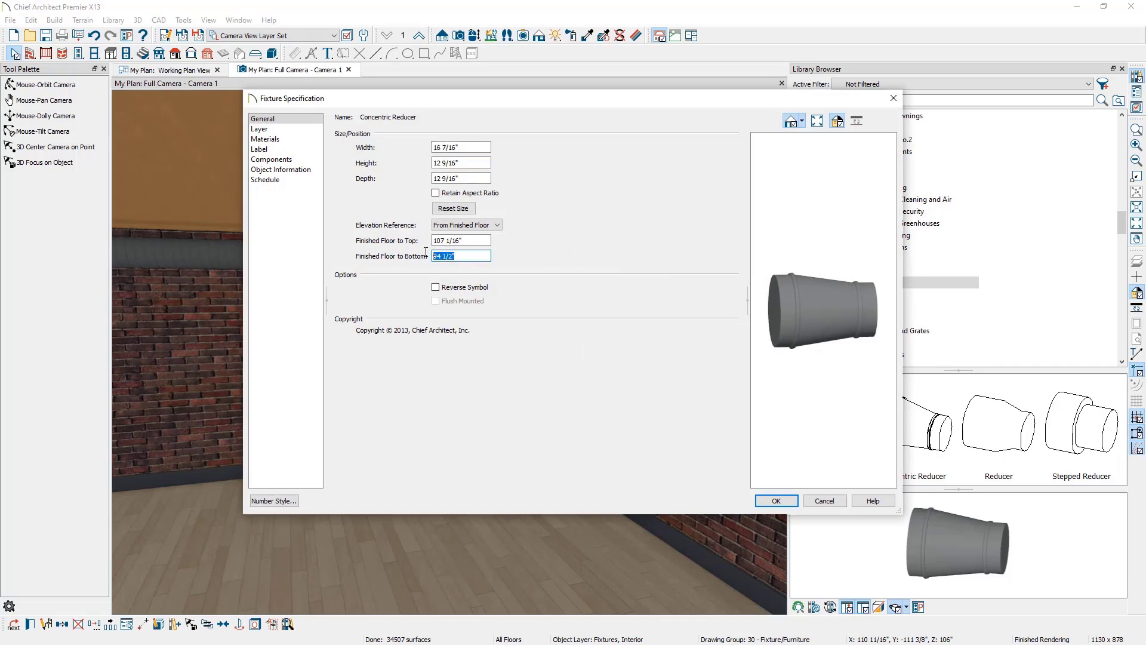
type("101 5/8\"")
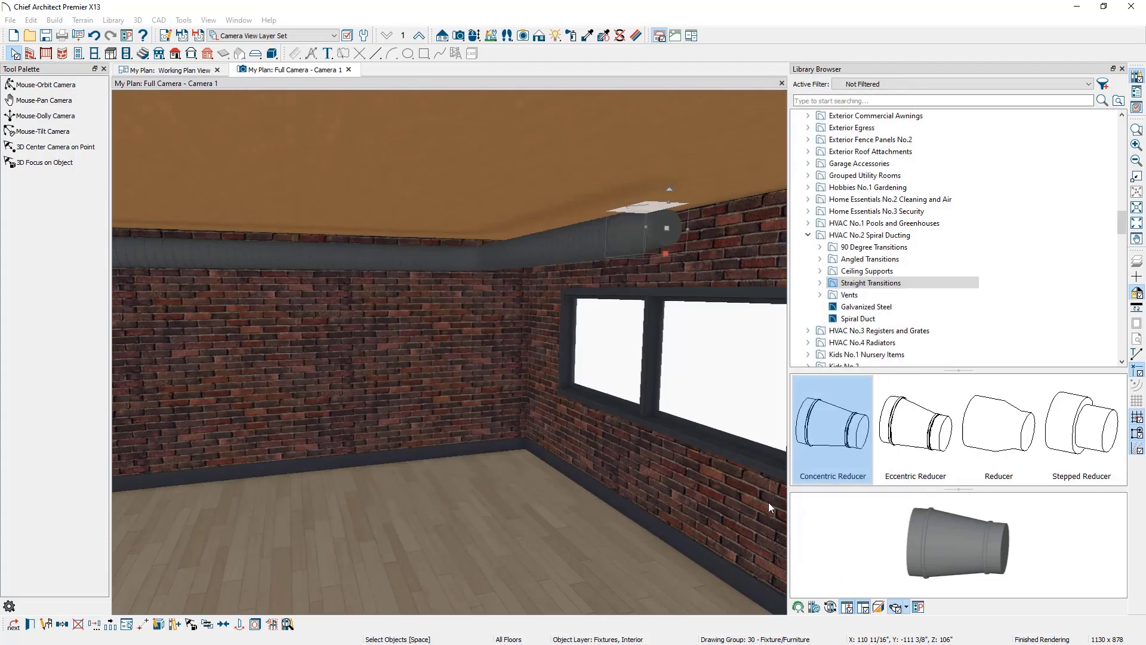
left_click(772, 501)
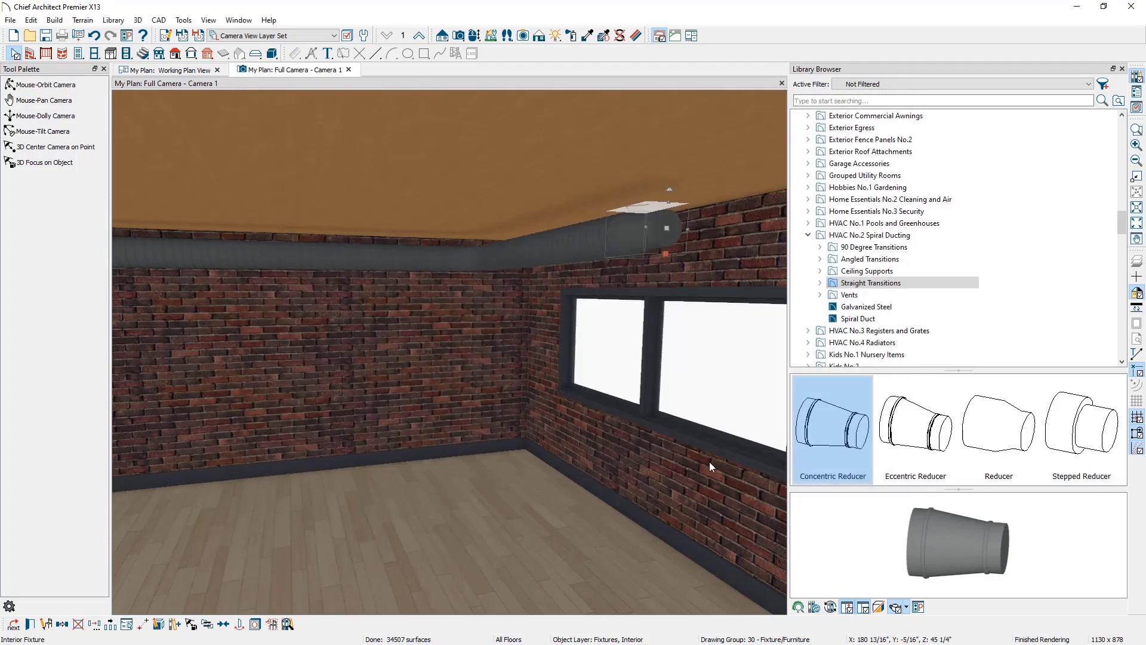
left_click_drag(633, 322, 669, 320)
key("space")
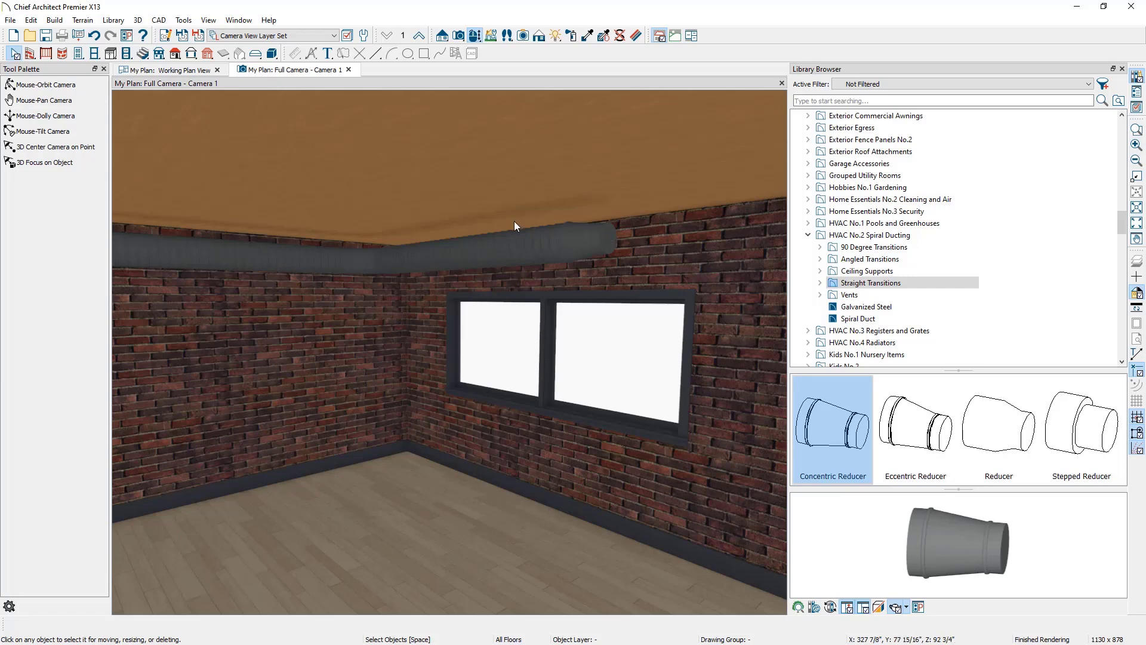
Create a Back Clipped Cross Section from the plan view, looking at the reducer's narrow end.
left_click(198, 71)
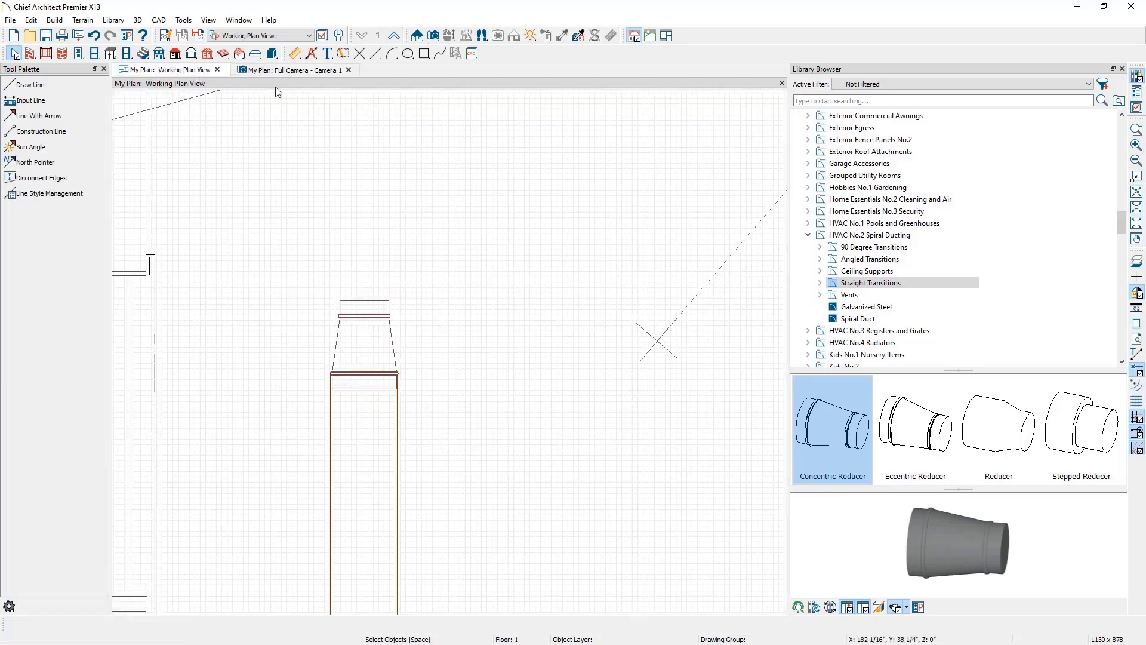
left_click(416, 39)
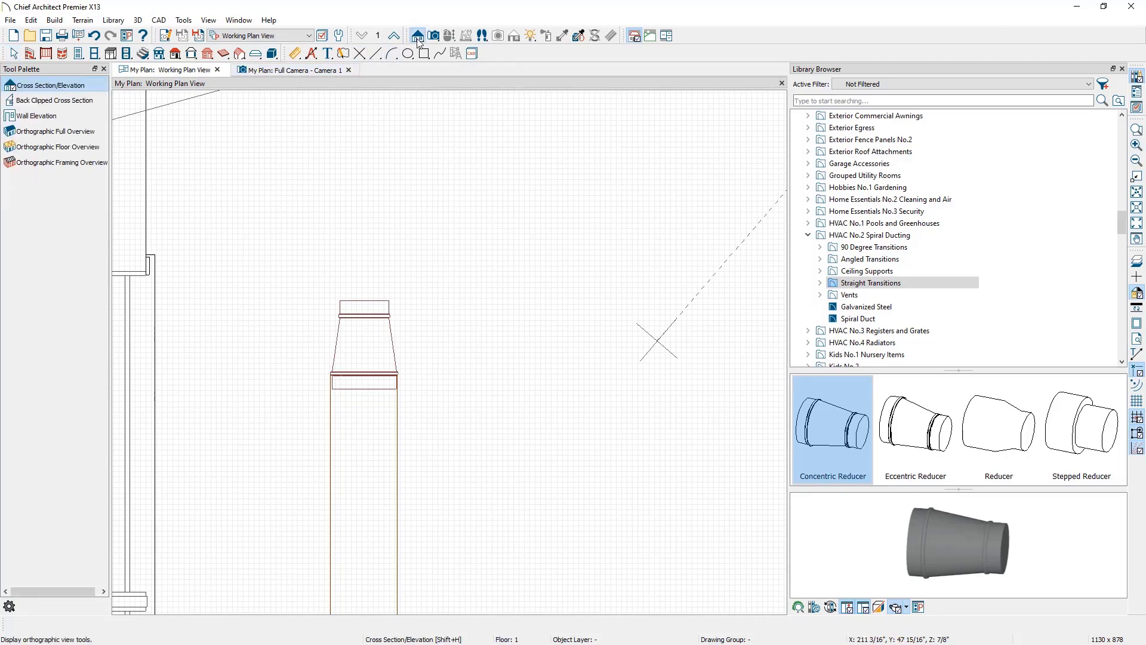
left_click(83, 100)
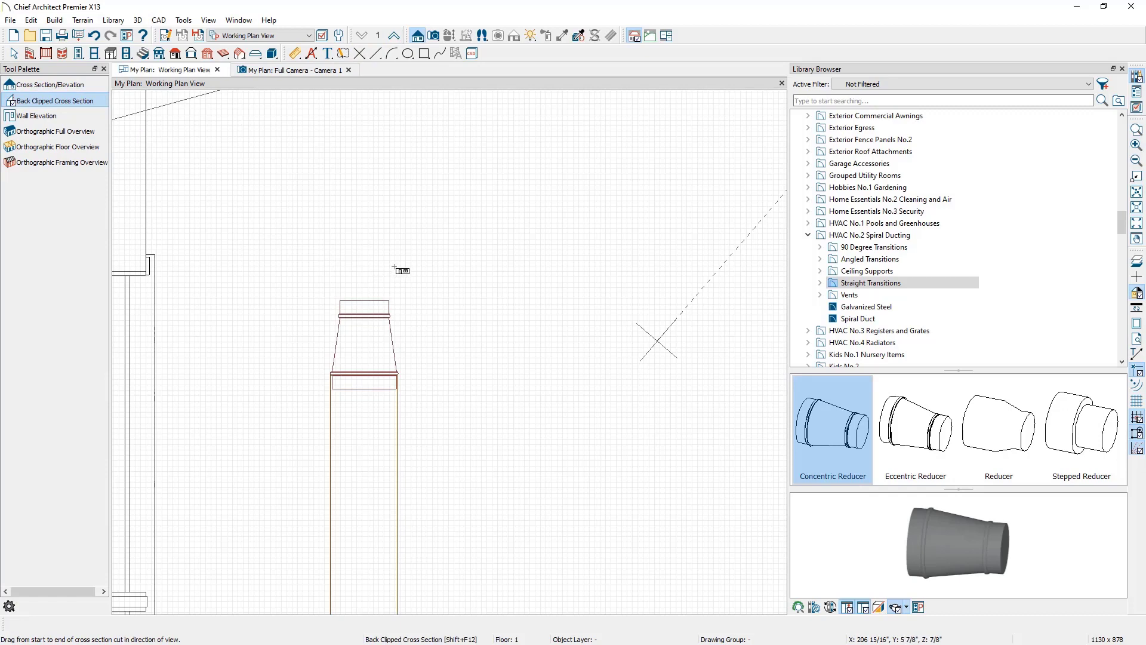
left_click_drag(396, 264, 395, 314)
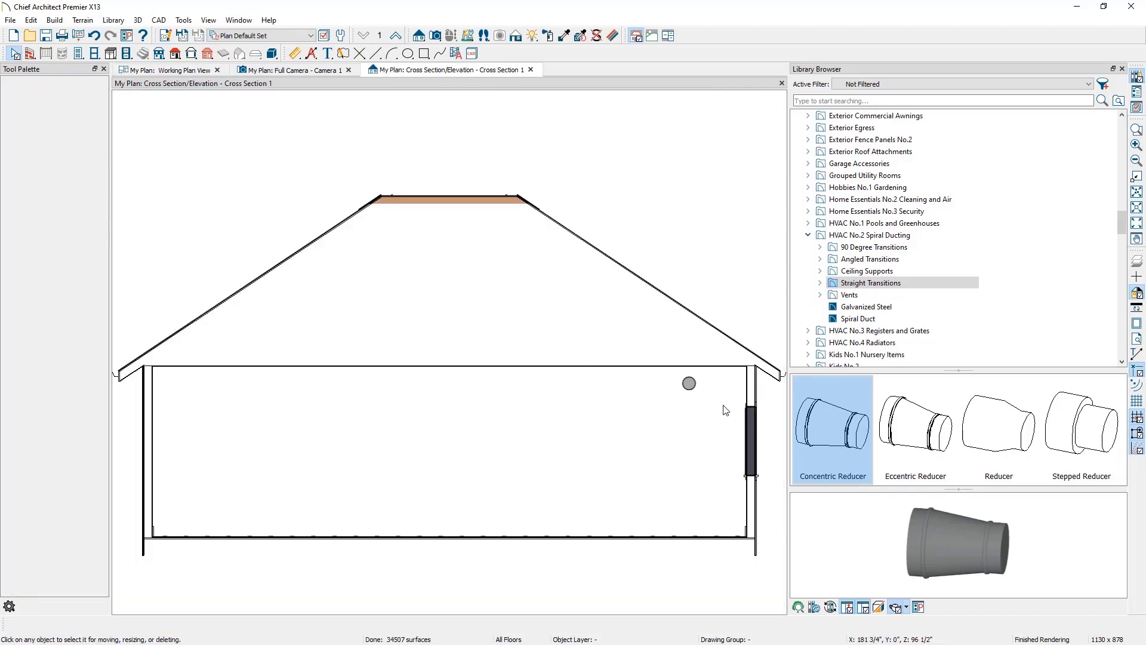
Measure the diameter of the reducer's narrow end in the cross section with the Tape Measure.
scroll(710, 392, "up", 6)
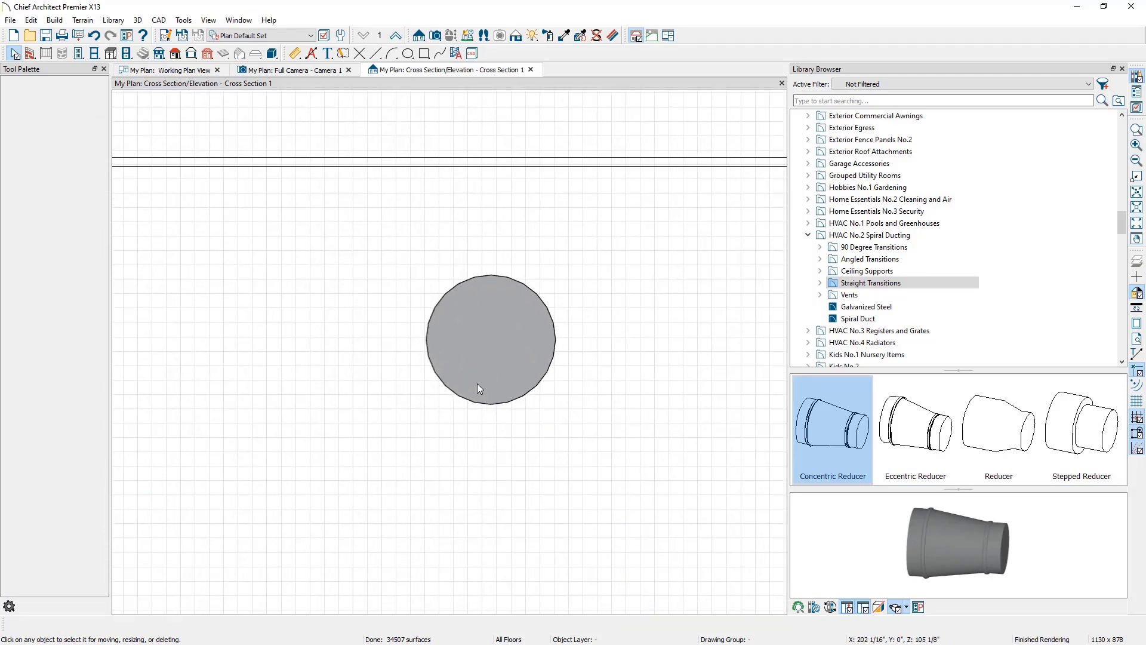
left_click(296, 53)
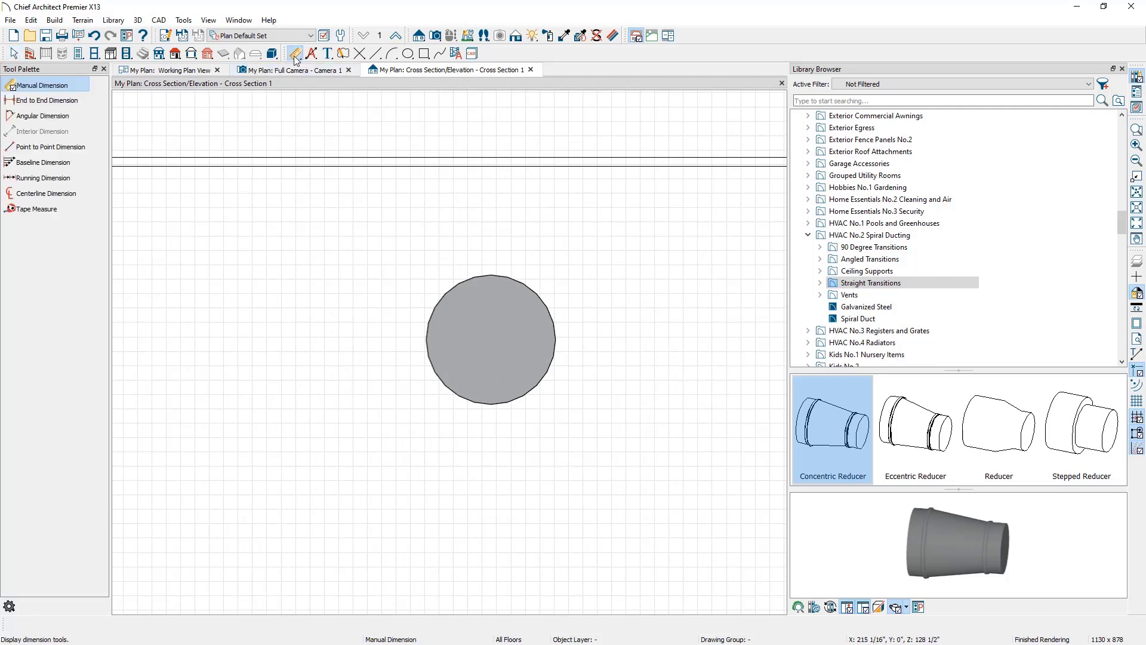
left_click(81, 210)
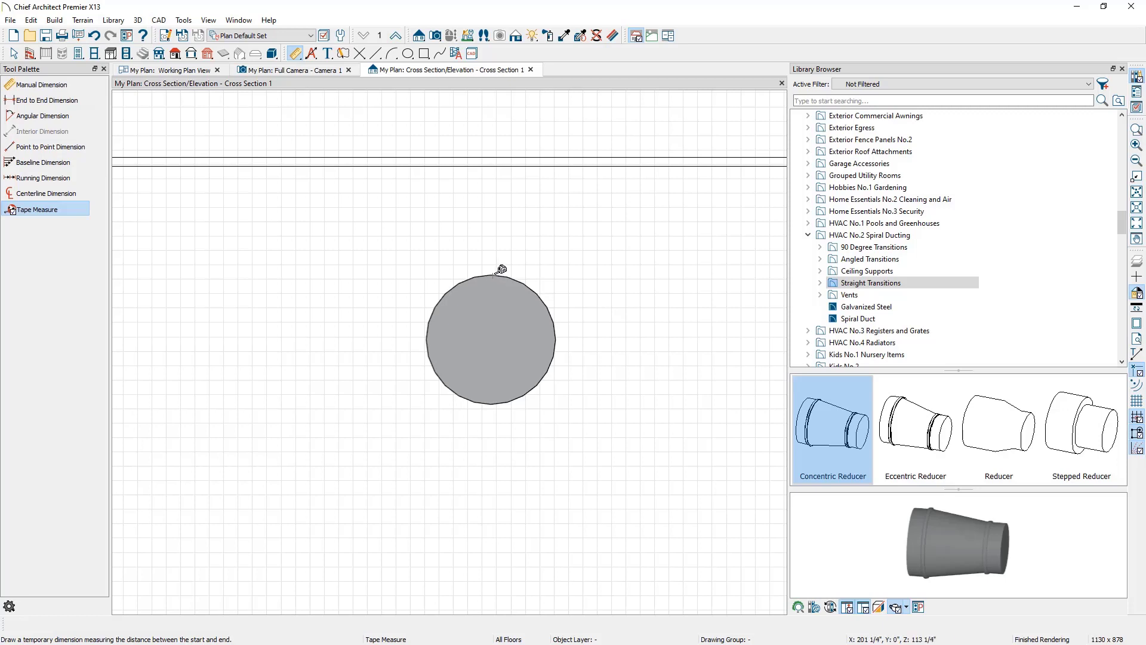
left_click_drag(494, 274, 491, 405)
In the plan view, create a copy of the window-wall duct reflected about the reducer so it continues beyond the narrow end.
left_click(180, 70)
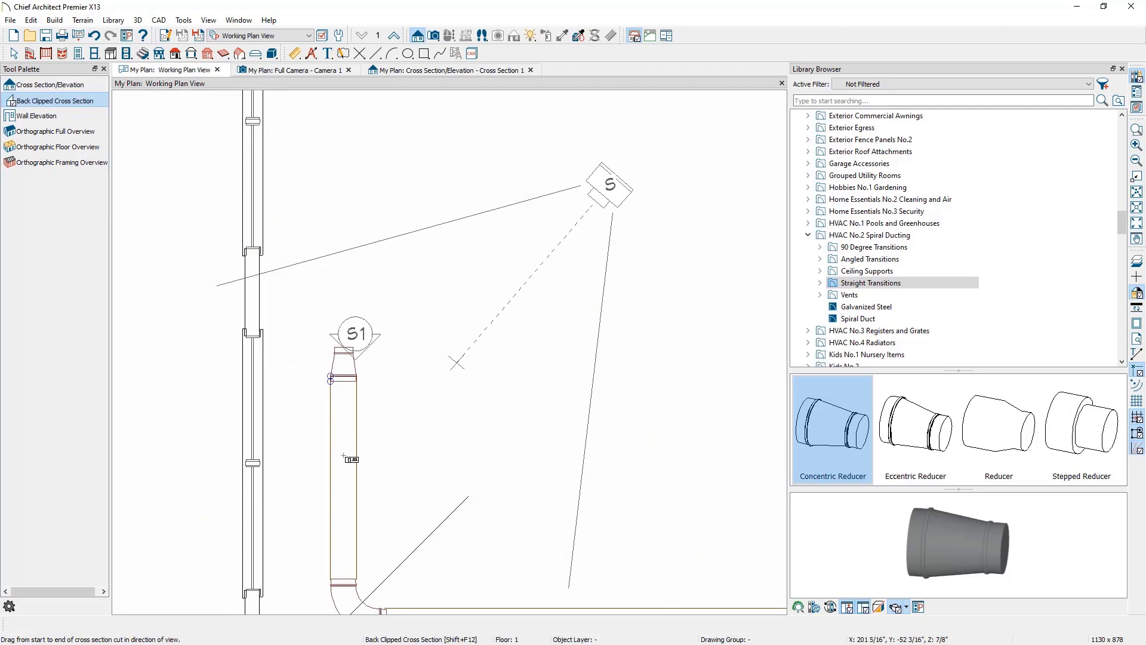
key("space")
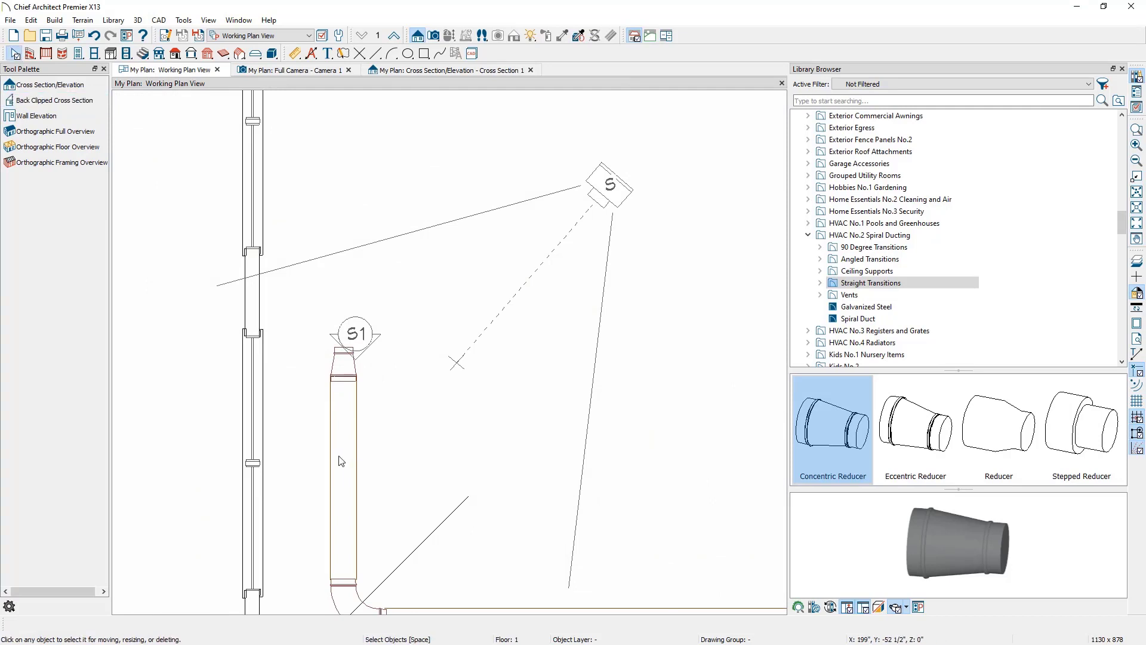
left_click(332, 459)
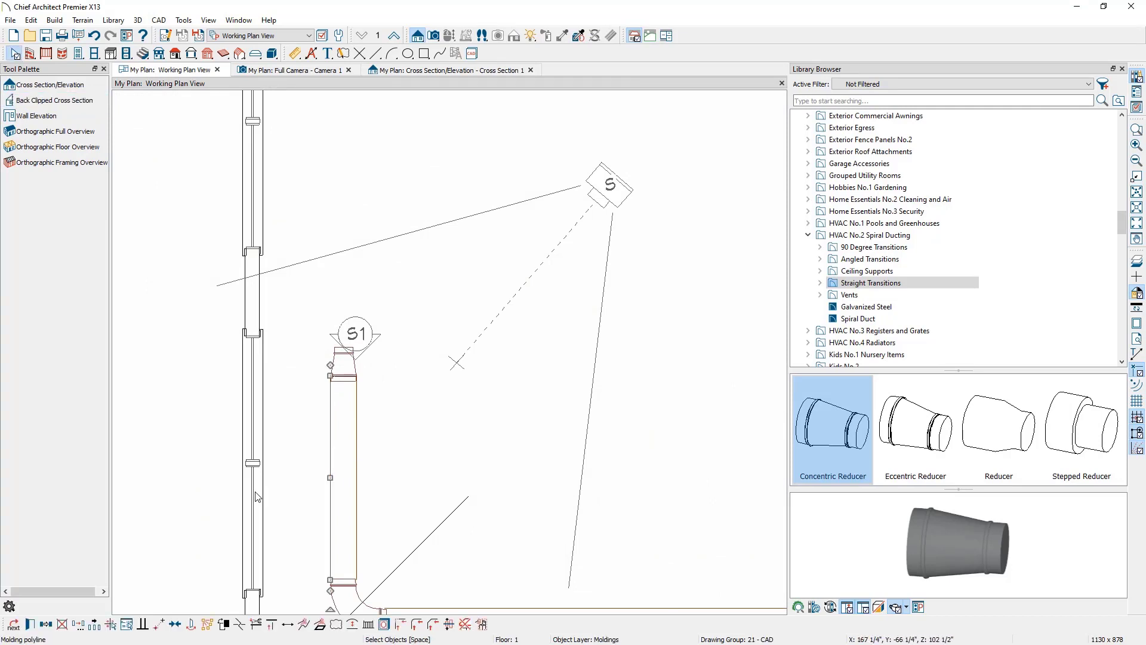
left_click(48, 624)
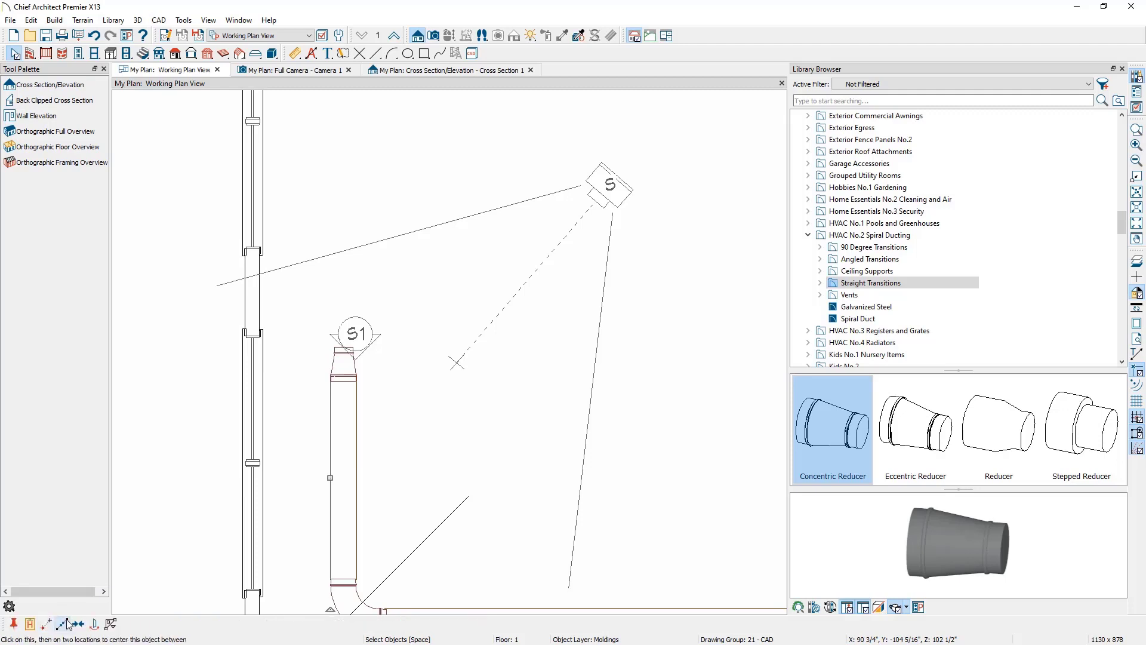
key("Escape")
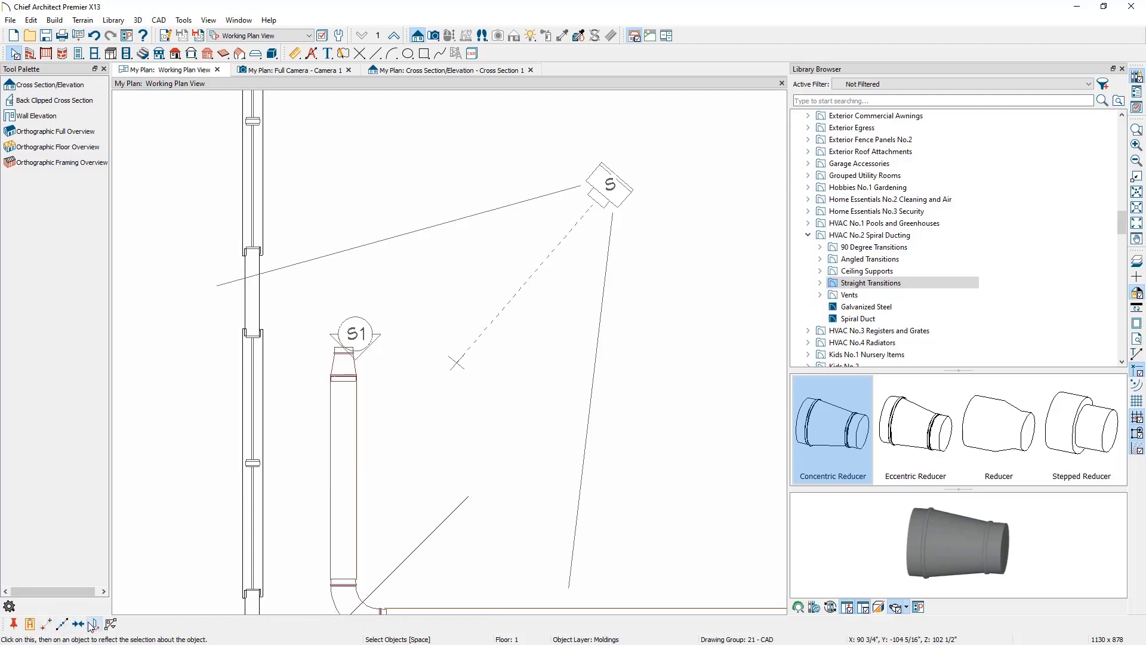
left_click(354, 371)
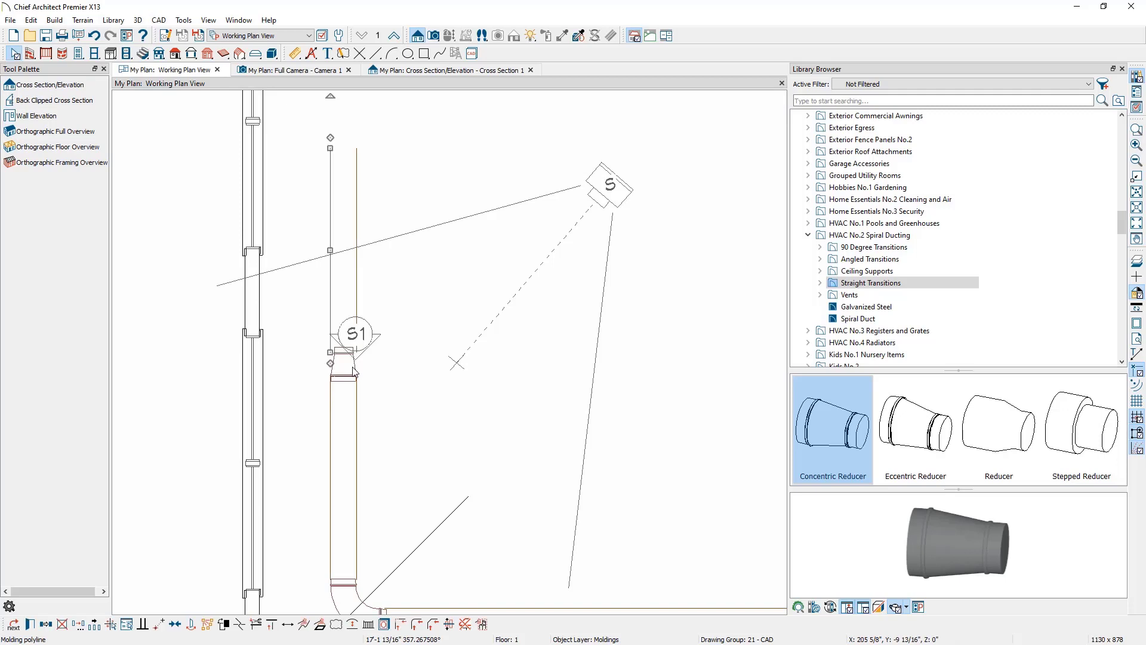
Set the reflected duct's Spiral Duct molding profile to 9" wide and 9" high.
left_click(35, 625)
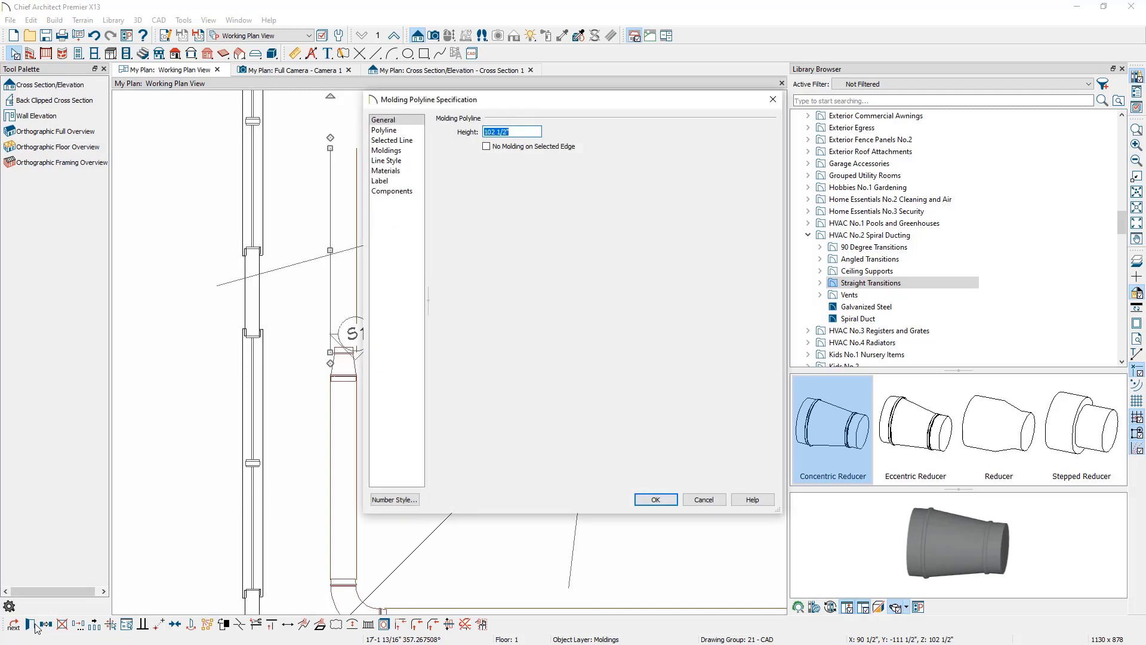
left_click(389, 152)
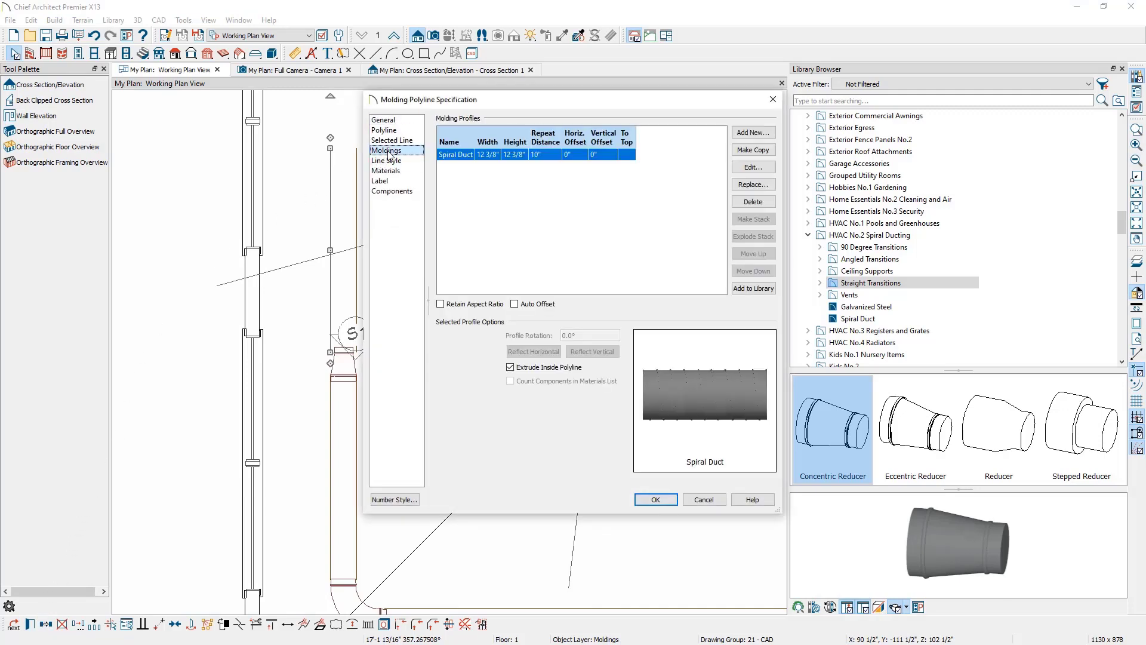
left_click(493, 156)
type("9")
key("Tab")
type("9")
key("Tab")
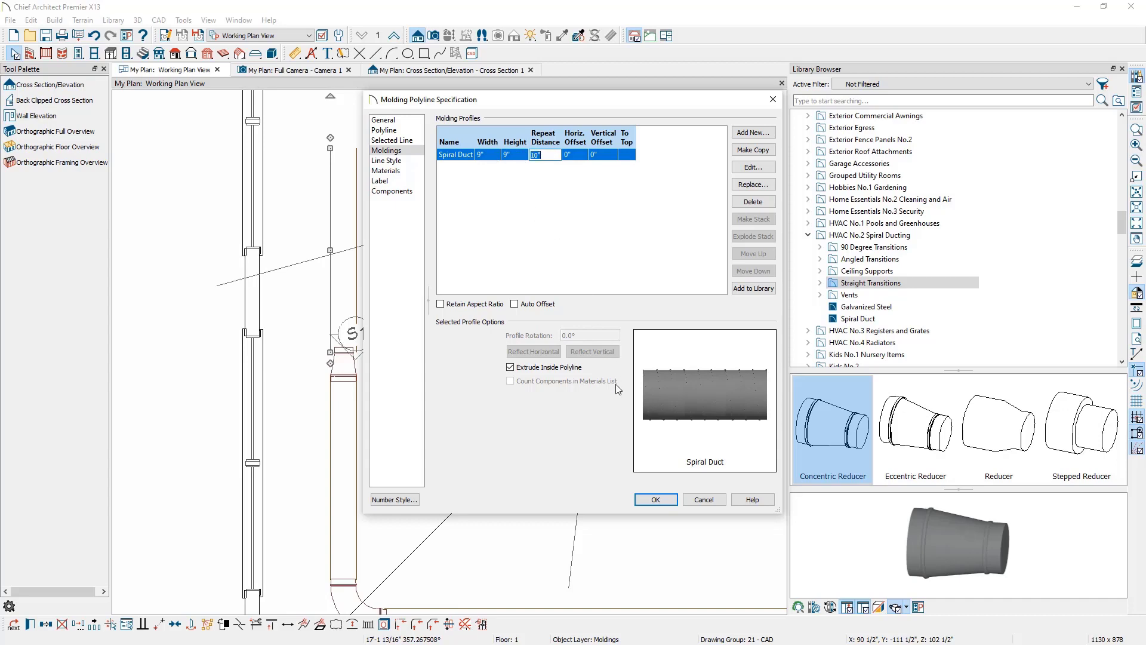
left_click(655, 500)
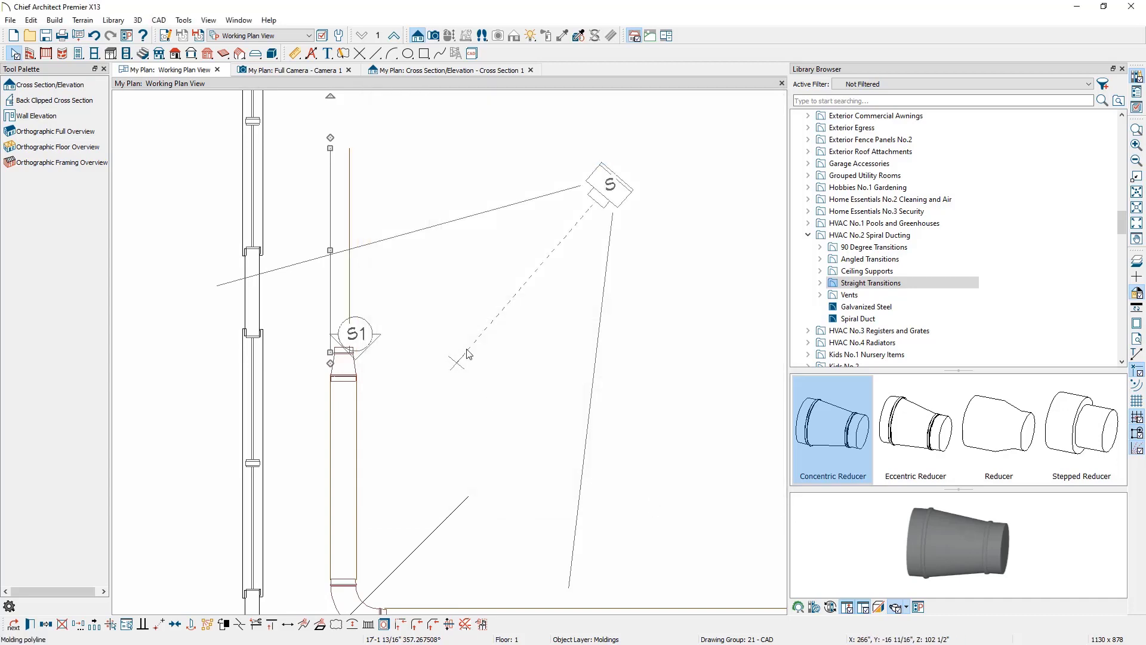
Move the 9" duct sideways about 11/16" to line up with the reducer's narrow end, and inspect the joint in the camera view.
scroll(460, 358, "up", 5)
left_click_drag(255, 161, 264, 159)
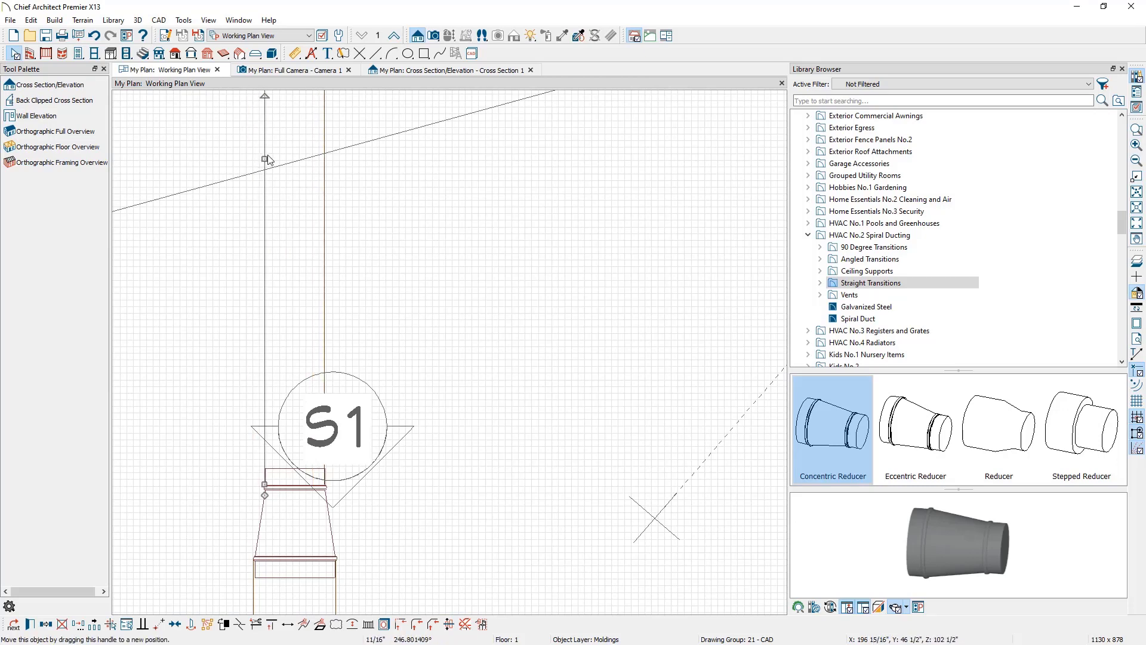
left_click(300, 70)
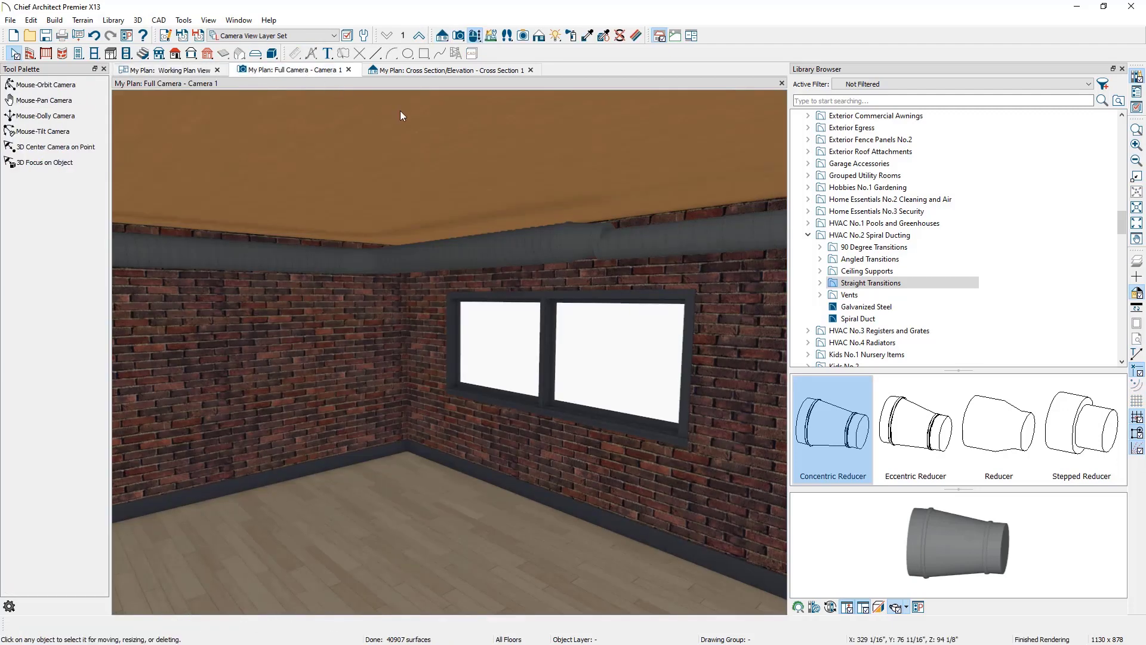
scroll(621, 247, "up", 1)
scroll(620, 246, "up", 1)
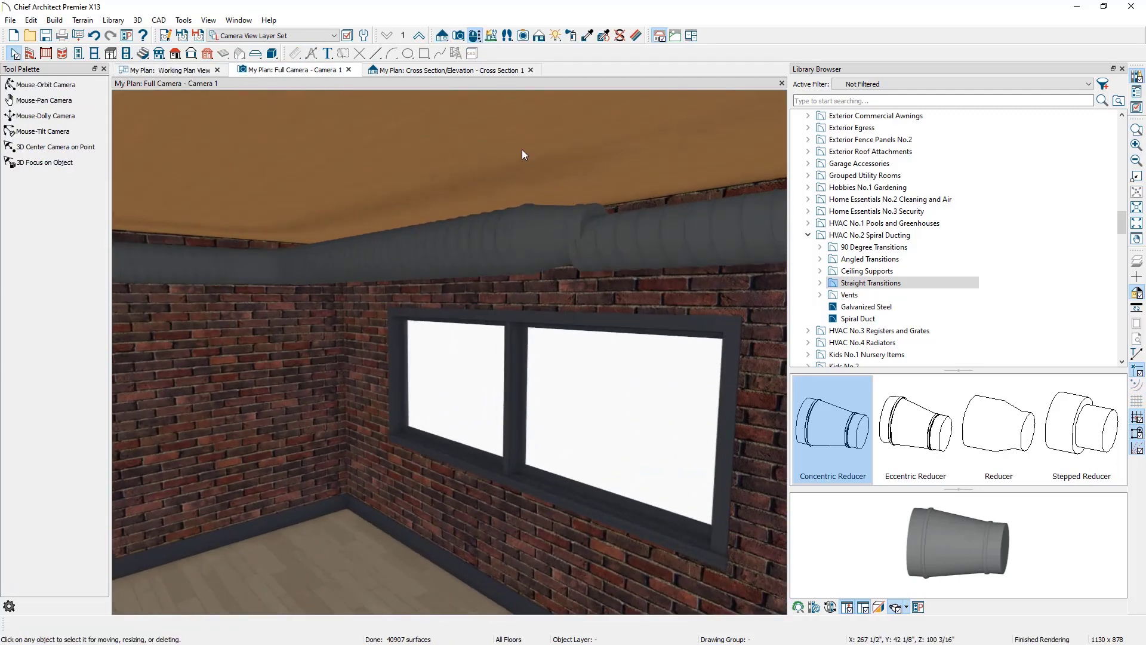
Measure the vertical offset between the undersides of the 9" duct and the reducer's narrow end in the cross section.
left_click(479, 72)
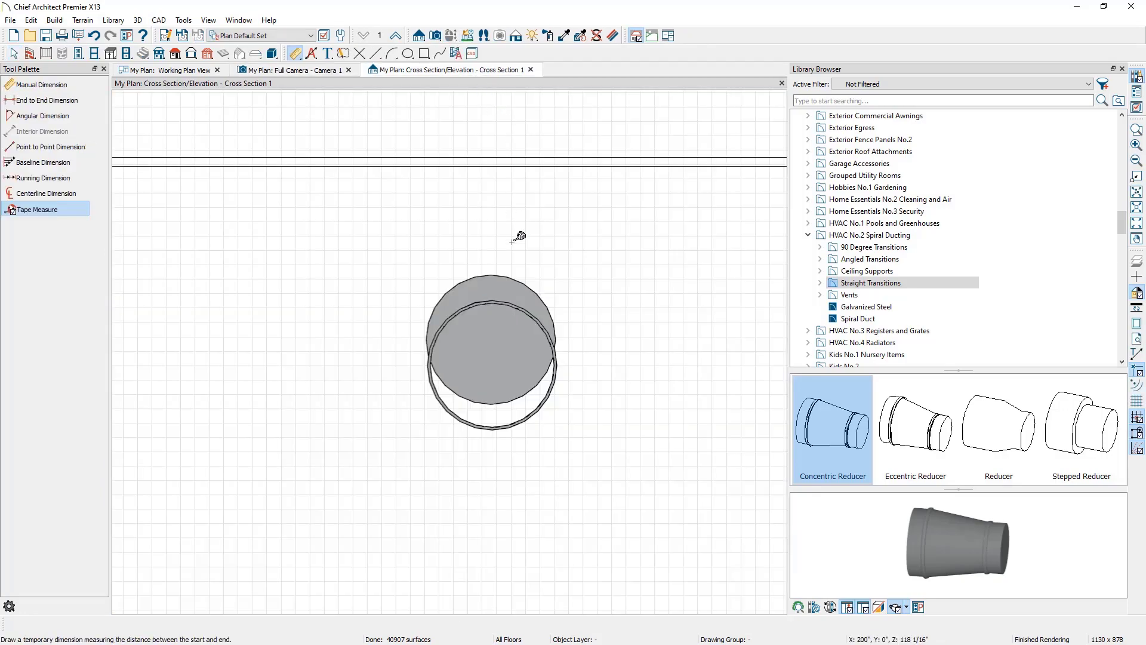
scroll(504, 424, "up", 5)
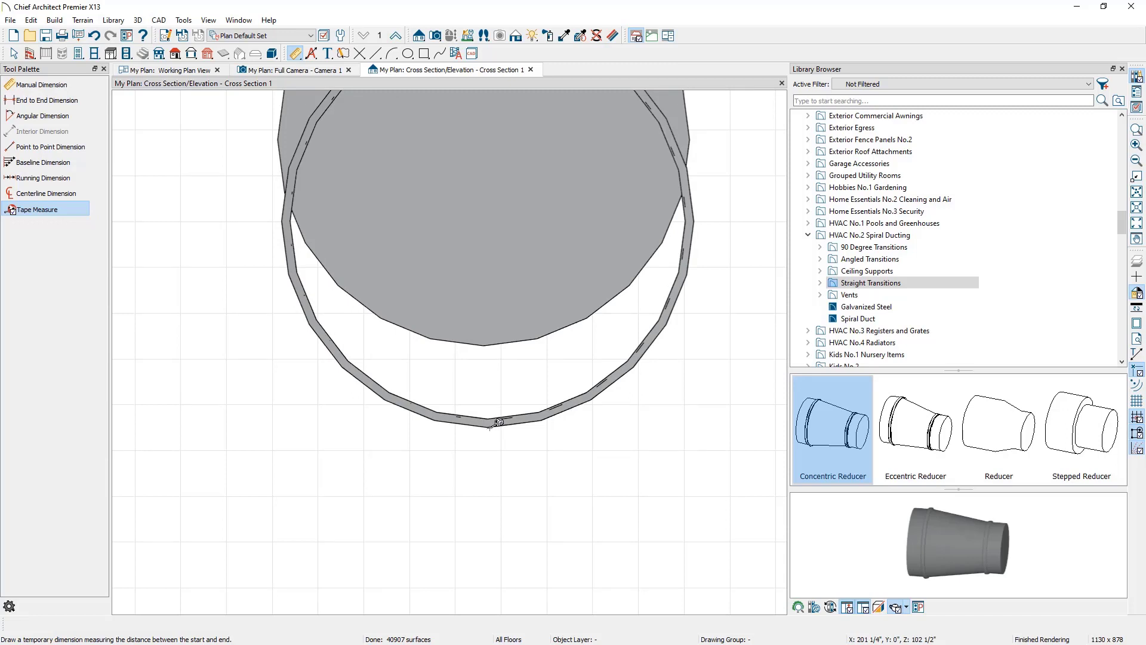
left_click_drag(489, 422, 489, 345)
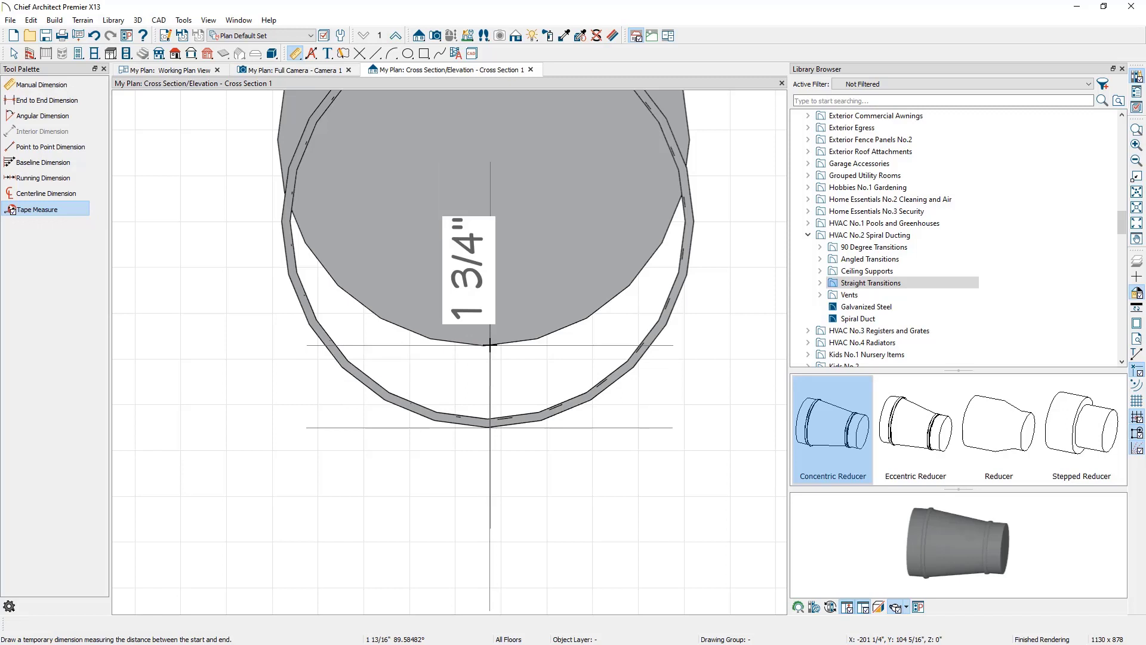
left_click_drag(490, 345, 490, 345)
key("space")
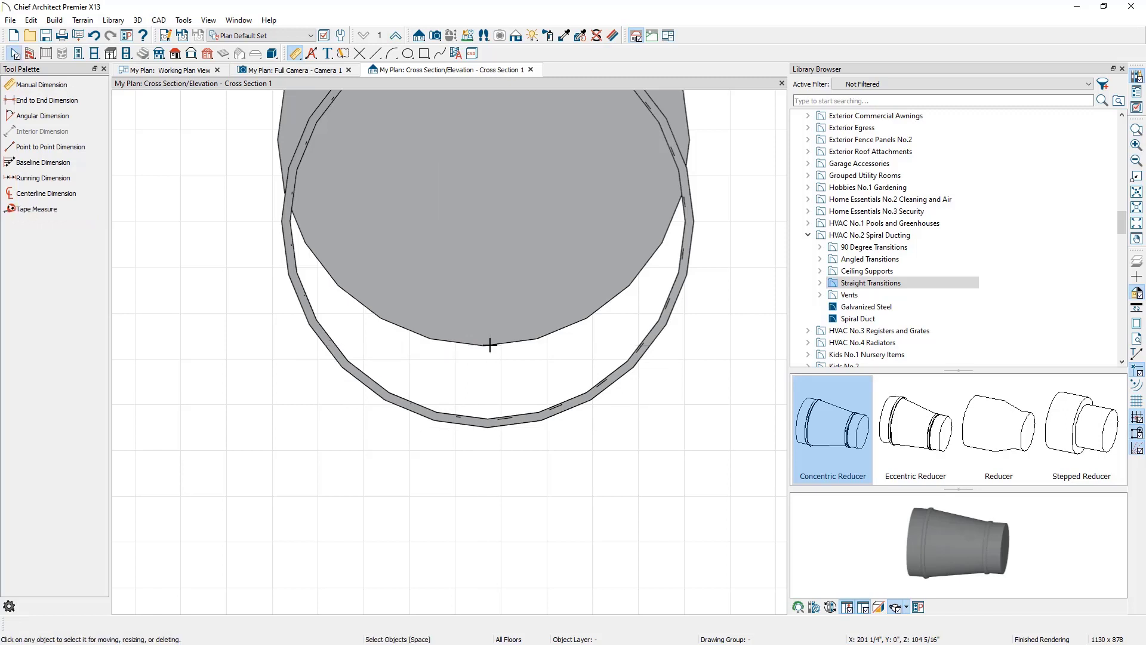
Raise the 9" duct's molding polyline height by the measured offset to align with the reducer's narrow end, and check the joint in the camera view.
left_click(492, 426)
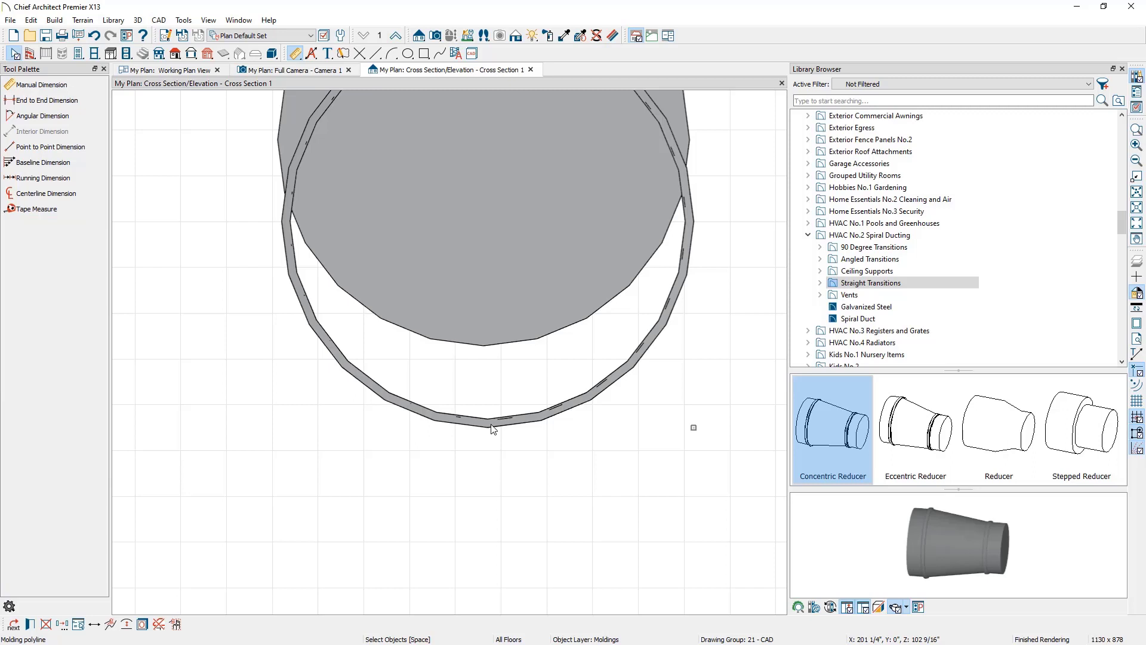
double_click(492, 427)
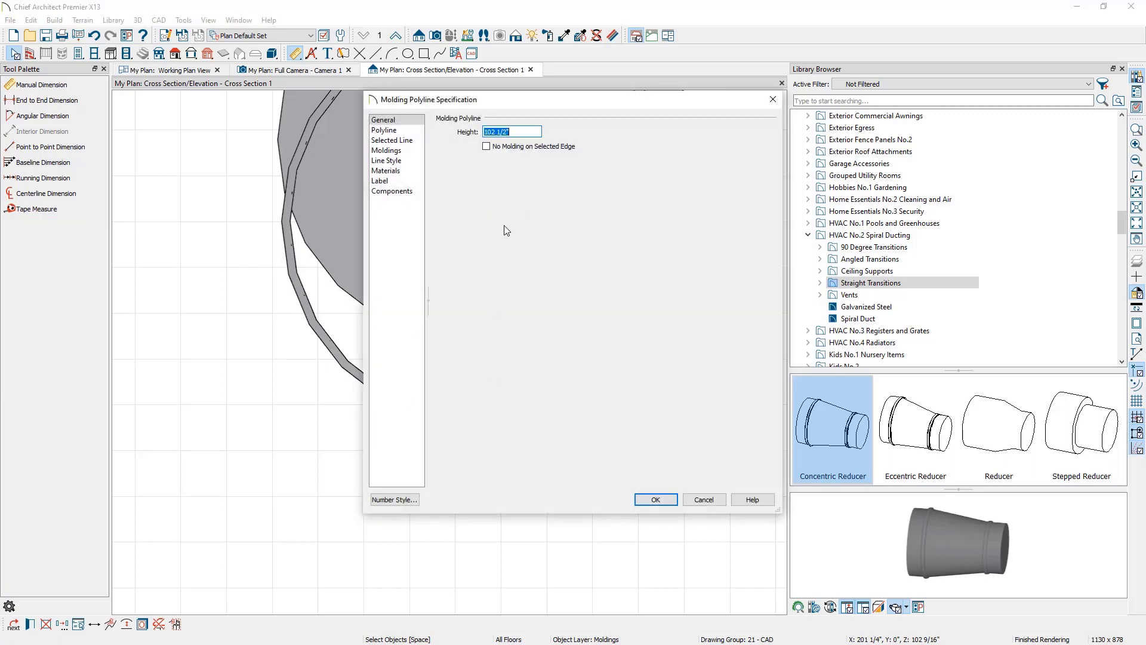
left_click(527, 132)
key("Return")
scroll(506, 148, "down", 5)
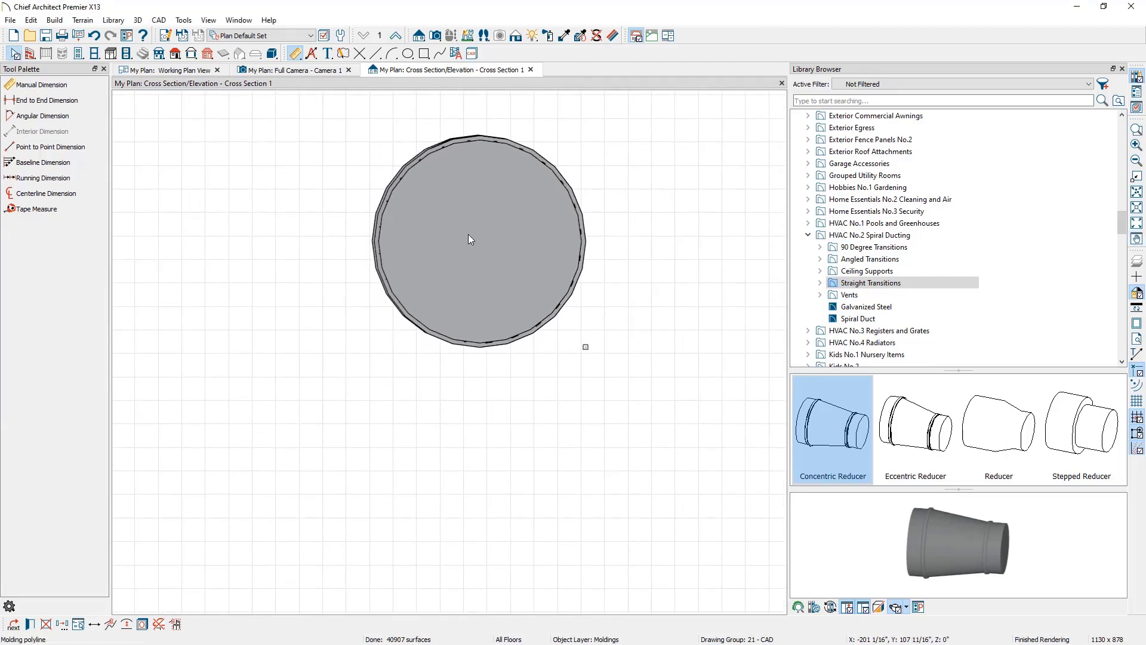
left_click(318, 70)
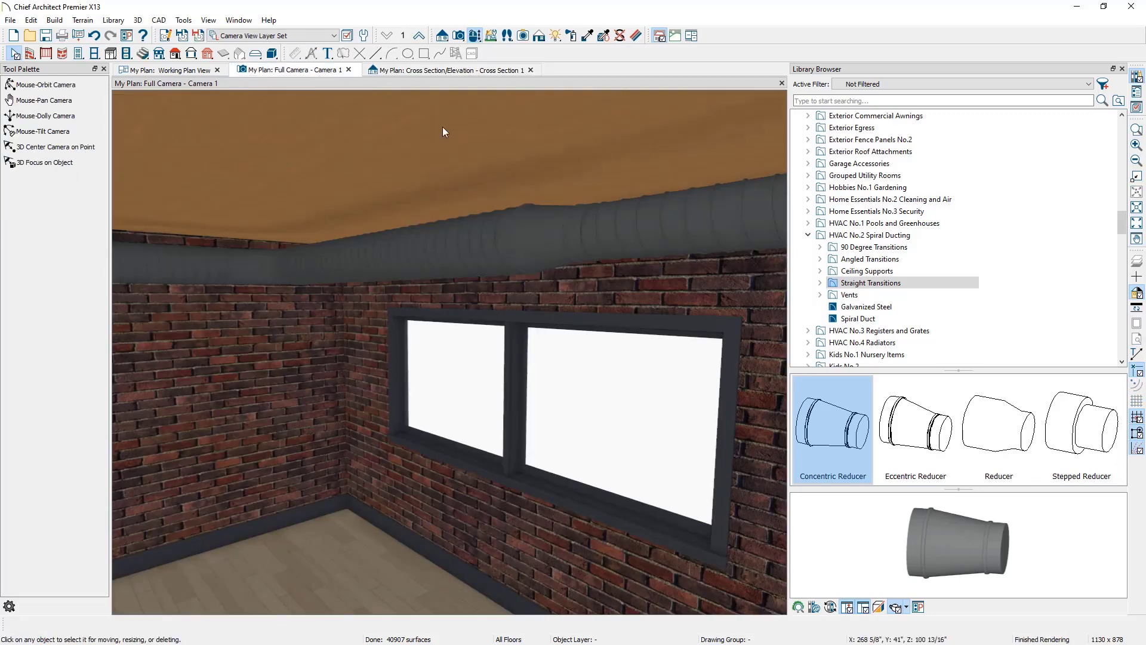
mouse_move(559, 255)
middle_mouse_down()
mouse_move(524, 248)
mouse_move(619, 247)
mouse_move(573, 246)
middle_mouse_up()
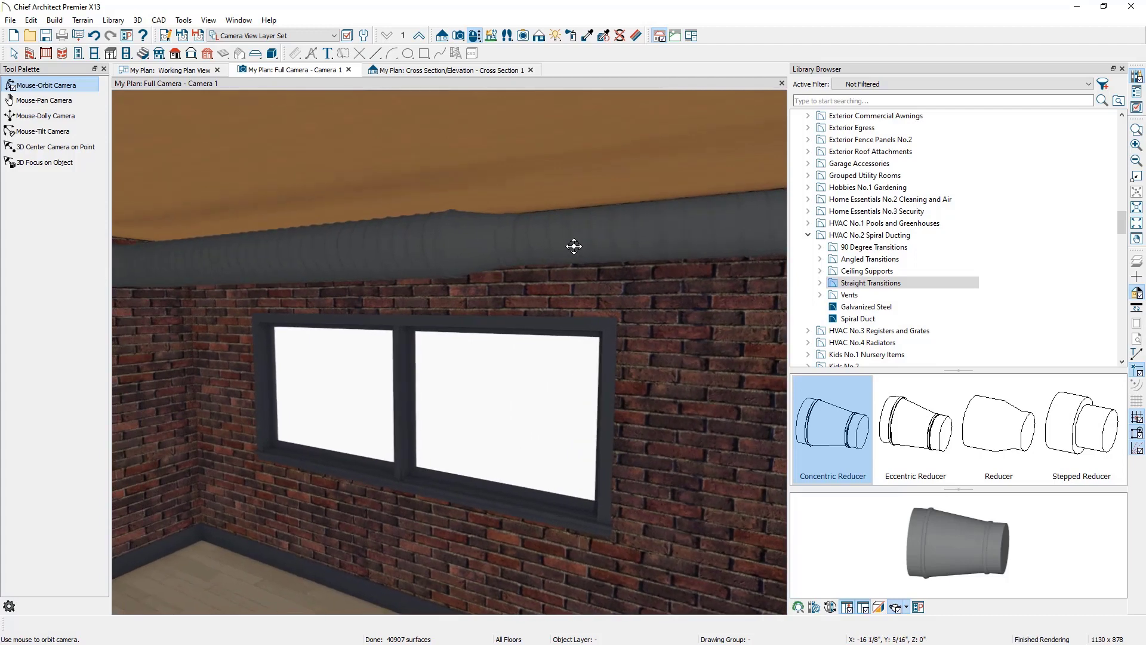
Close the cross section and place a Support Band from the Ceiling Supports library across the wider duct in the plan view.
left_click(832, 273)
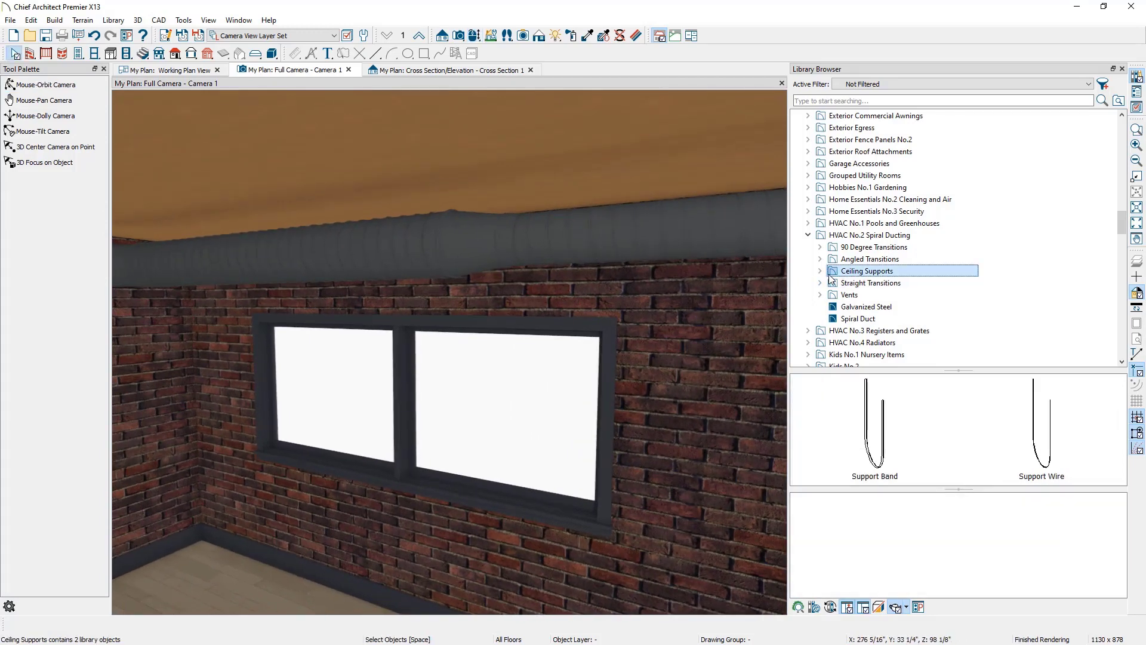
left_click(530, 70)
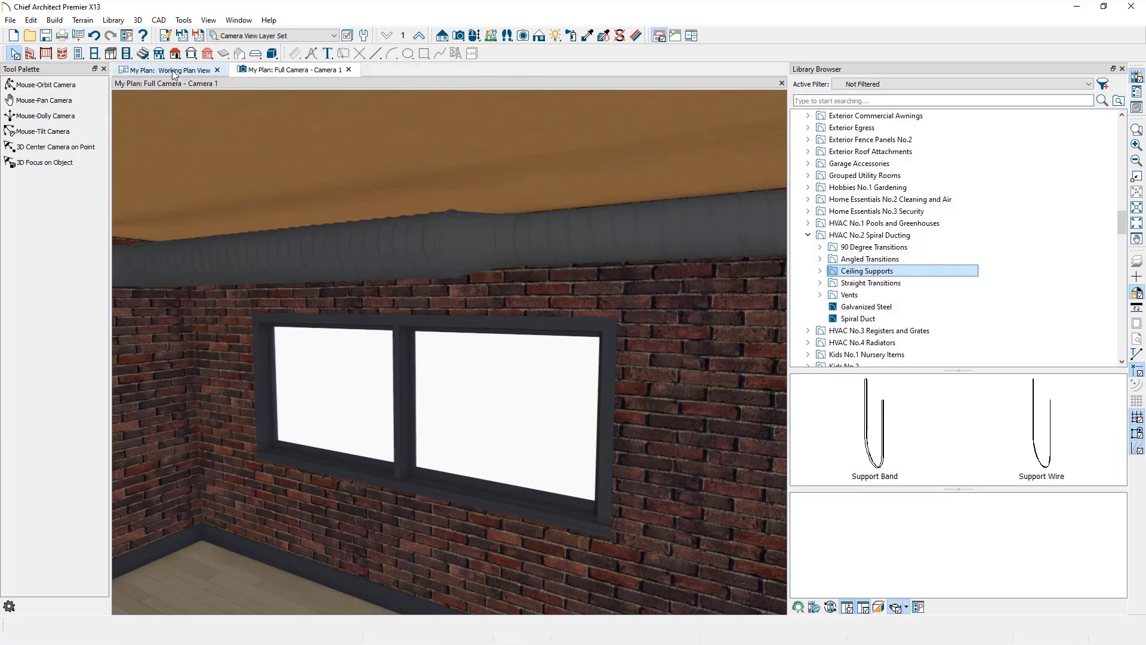
left_click(191, 70)
middle_click_drag(394, 497, 422, 239)
left_click(859, 418)
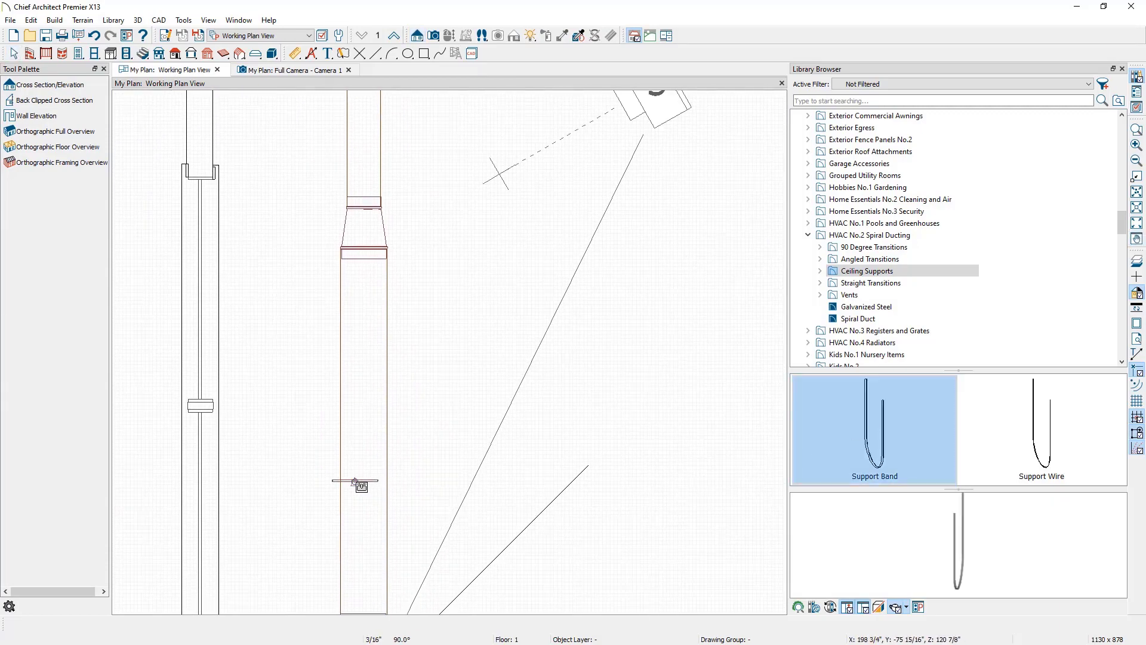
scroll(362, 484, "up", 3)
left_click(371, 480)
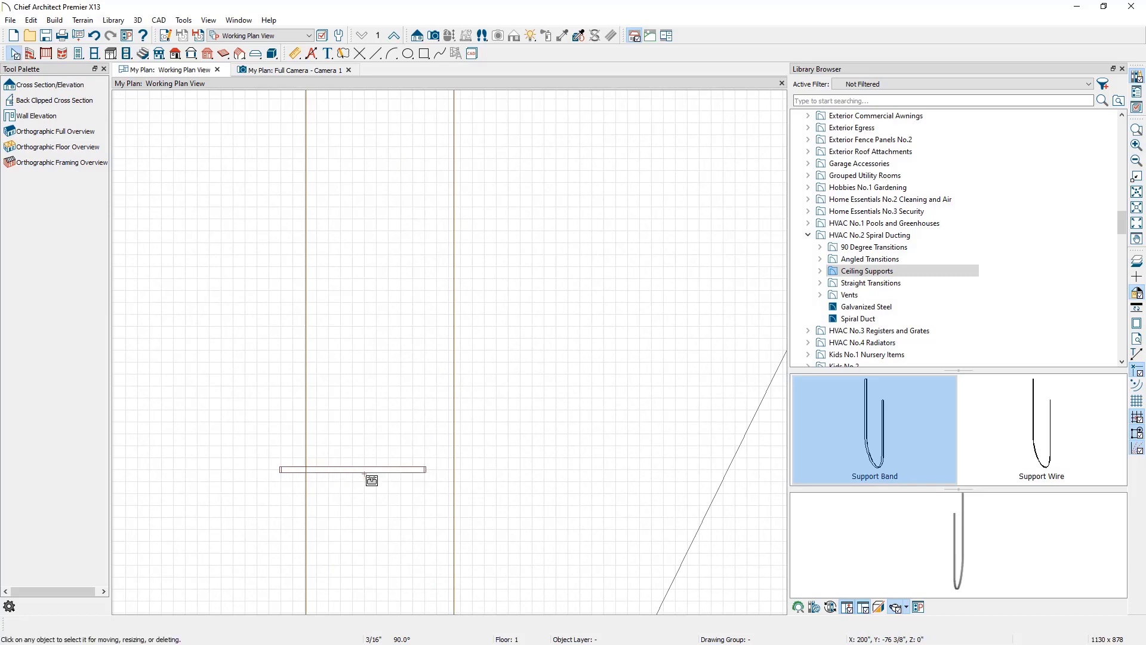
Widen the support band in plan so it spans past both sides of the duct, regenerating its 2D plan symbol.
left_click(292, 470)
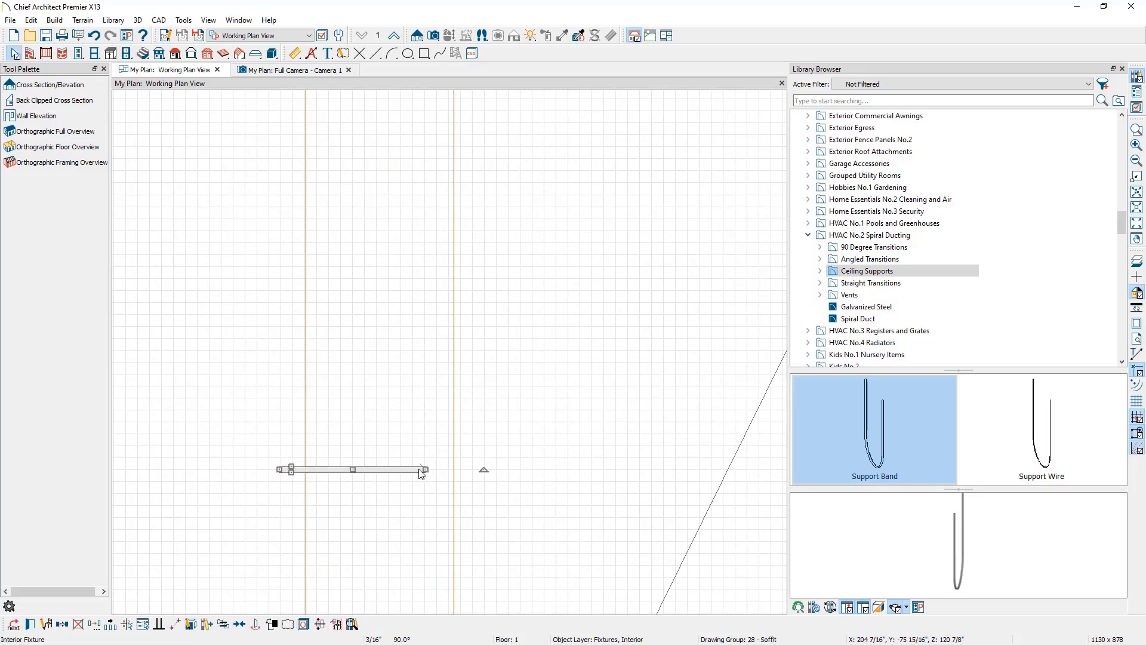
left_click_drag(426, 470, 466, 470)
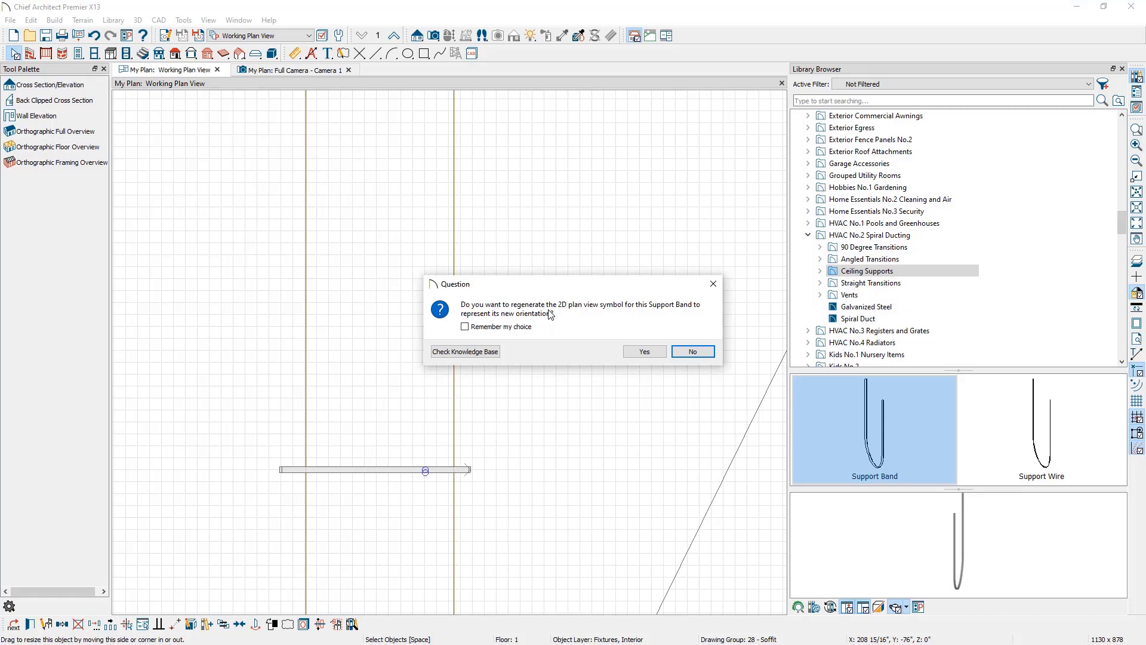
left_click(628, 354)
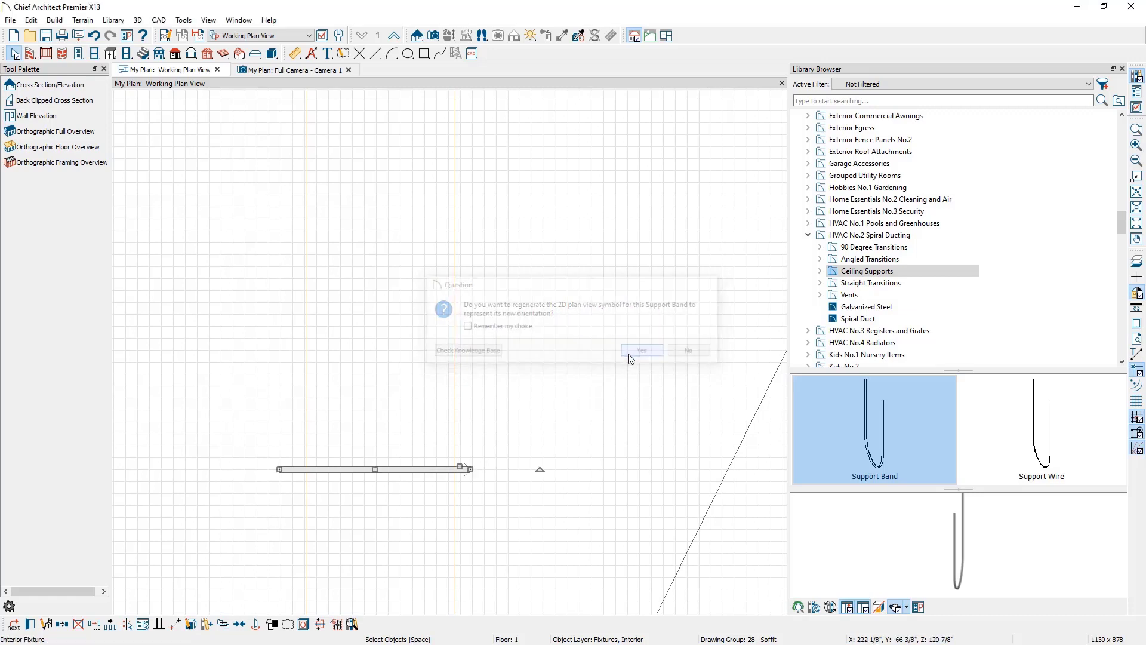
In the camera view, raise the lower edge of the support band so it cradles the underside of the duct.
left_click(321, 71)
scroll(227, 274, "up", 3)
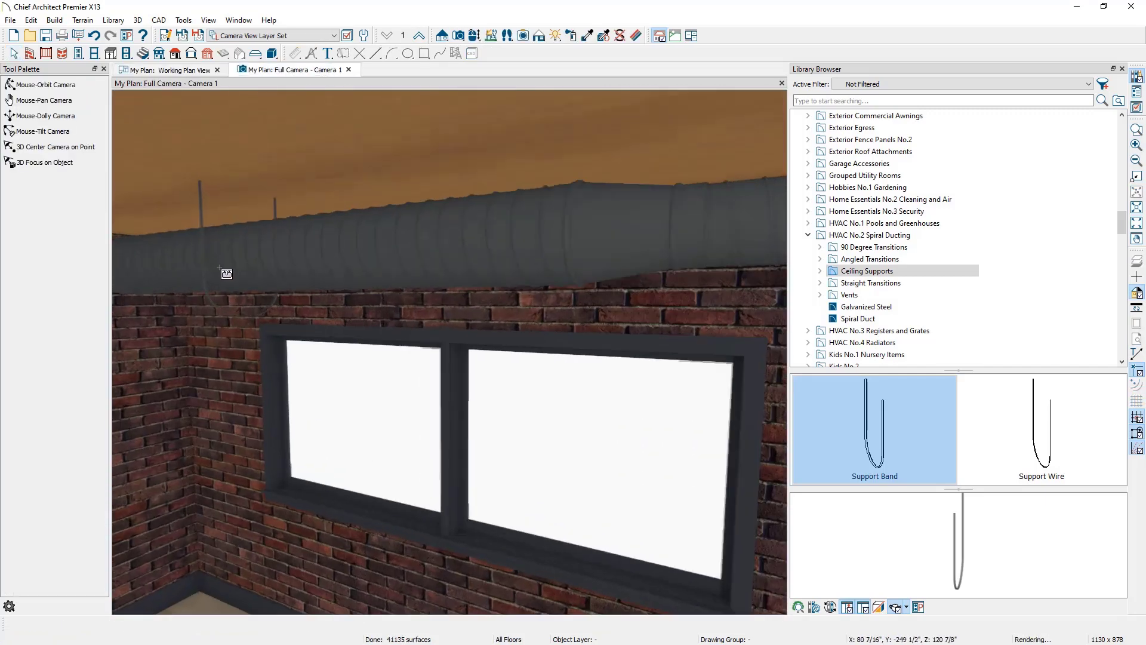
scroll(227, 273, "up", 3)
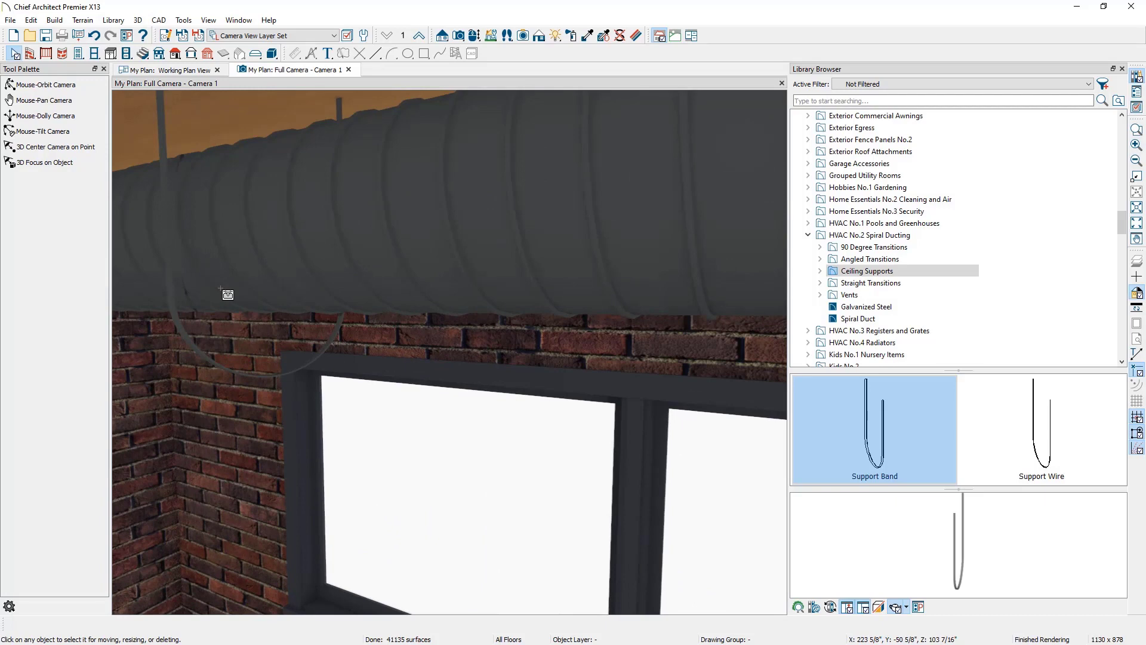
left_click(170, 297)
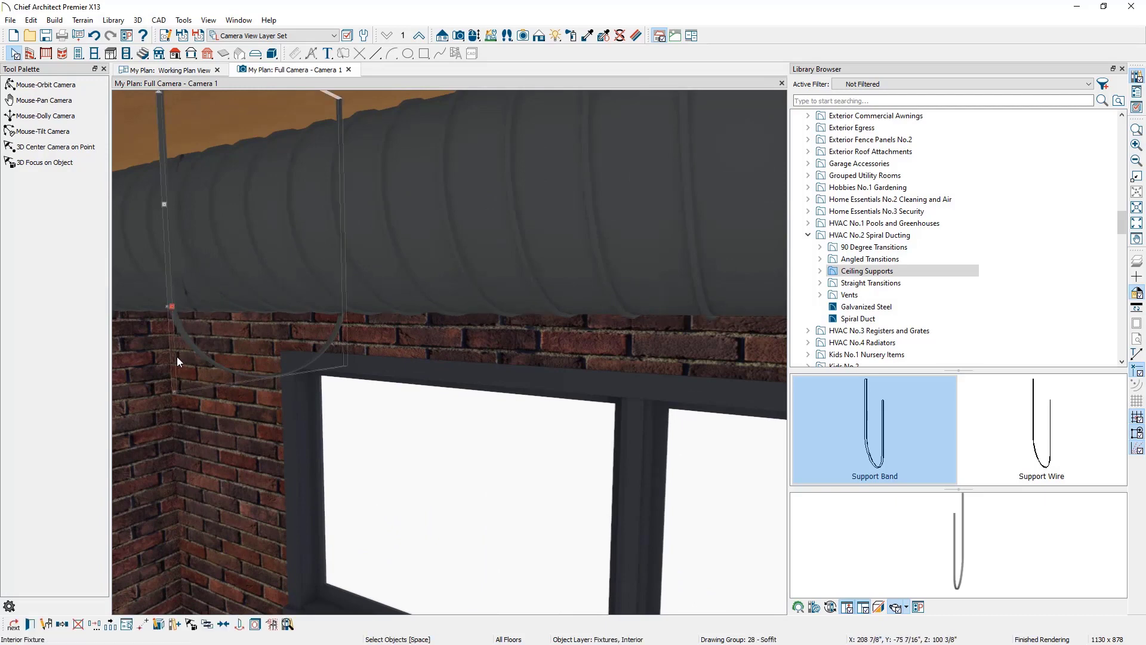
left_click_drag(174, 390, 172, 316)
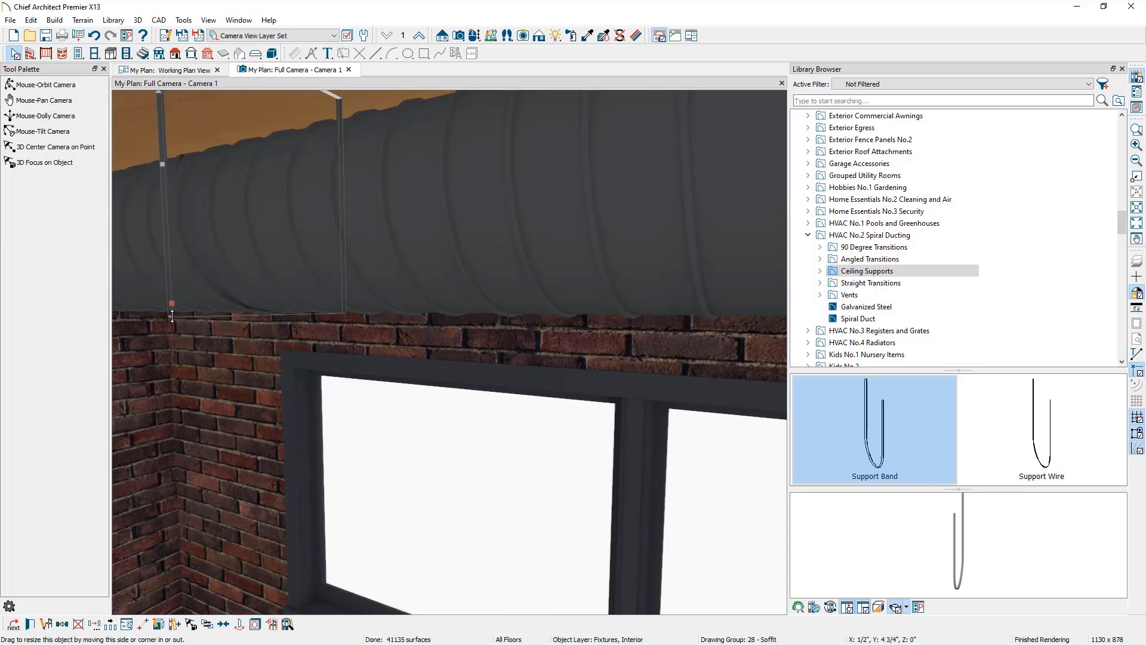
scroll(172, 316, "down", 5)
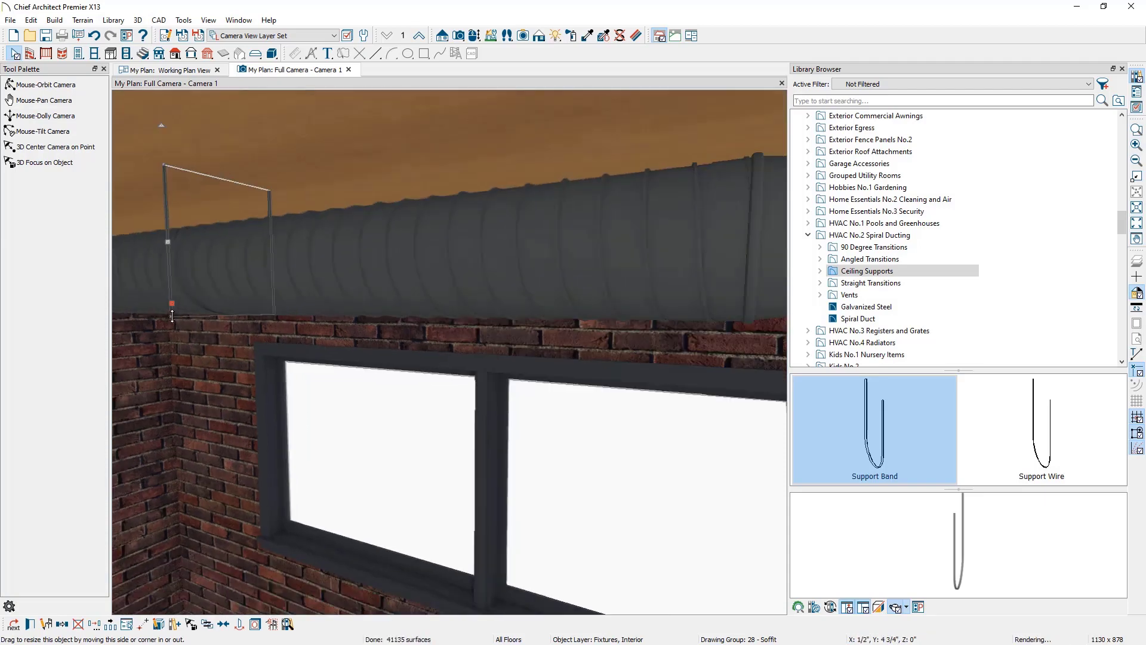
key("Escape")
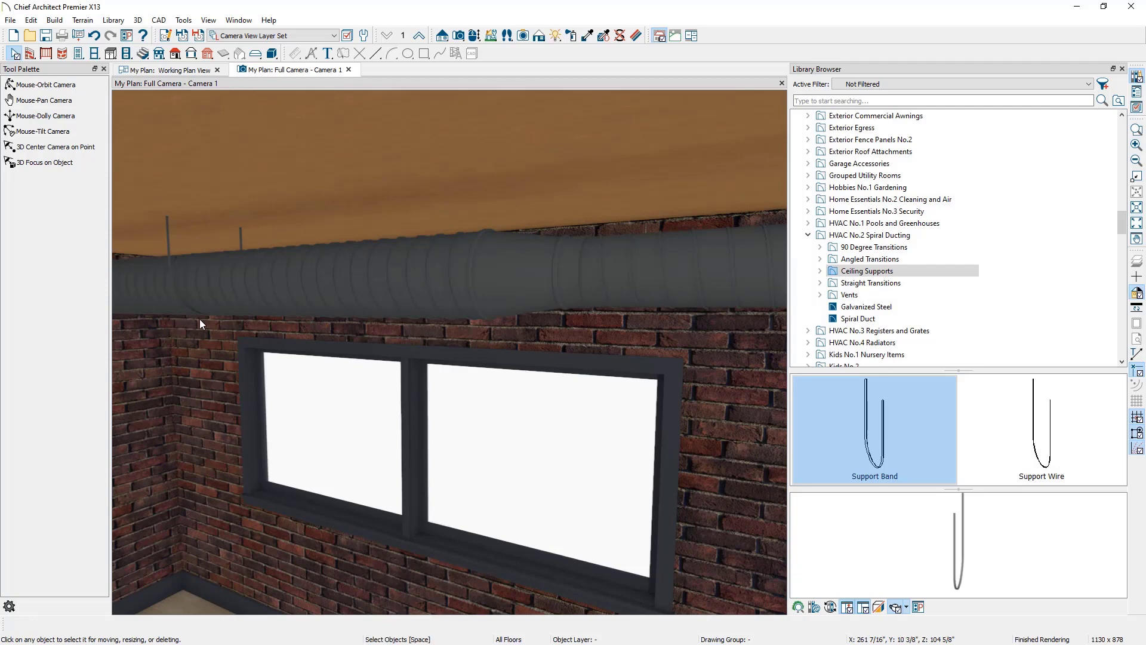
Place a Circular Ceiling Vent from the spiral ducting Vents library over the duct near the support band in the plan view.
left_click(834, 296)
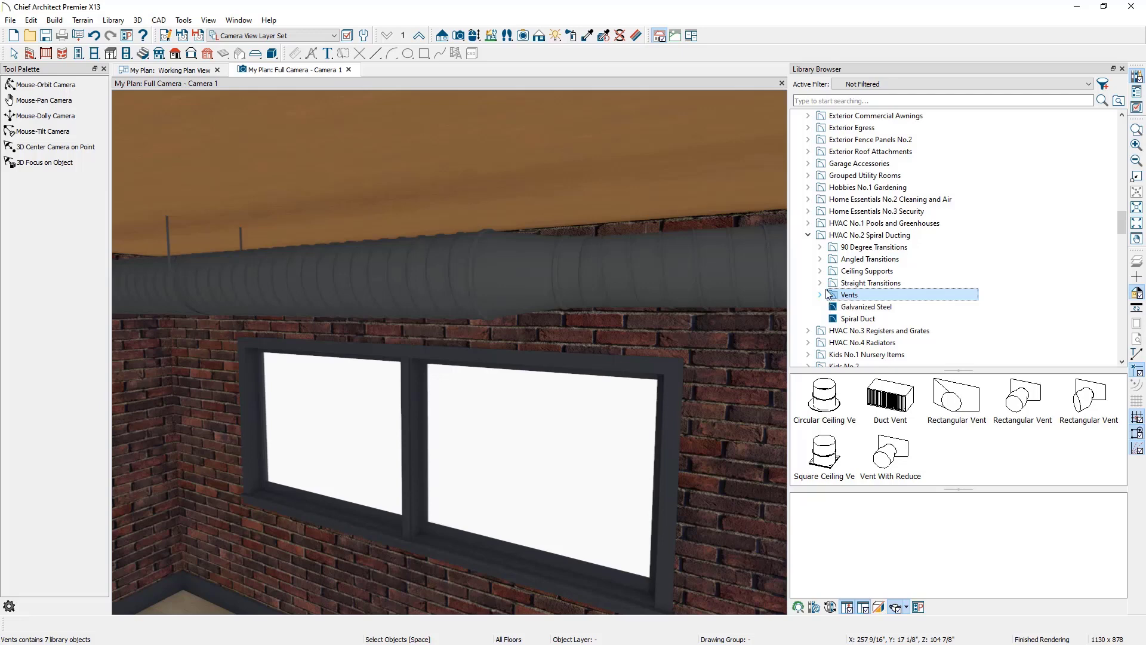
left_click(190, 71)
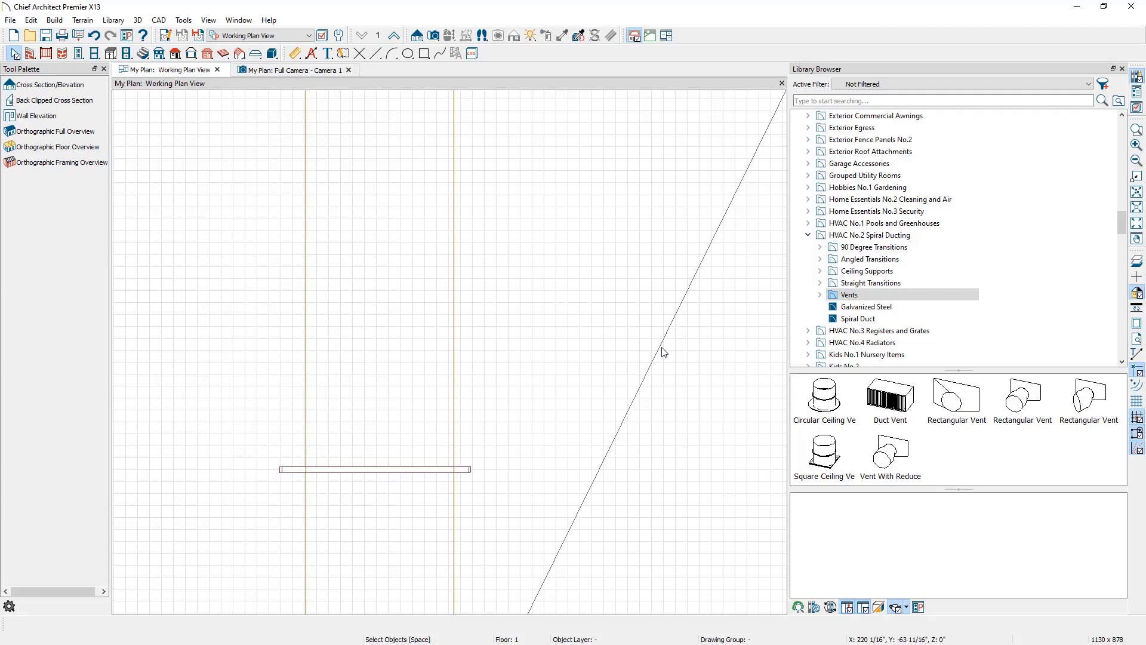
left_click(823, 404)
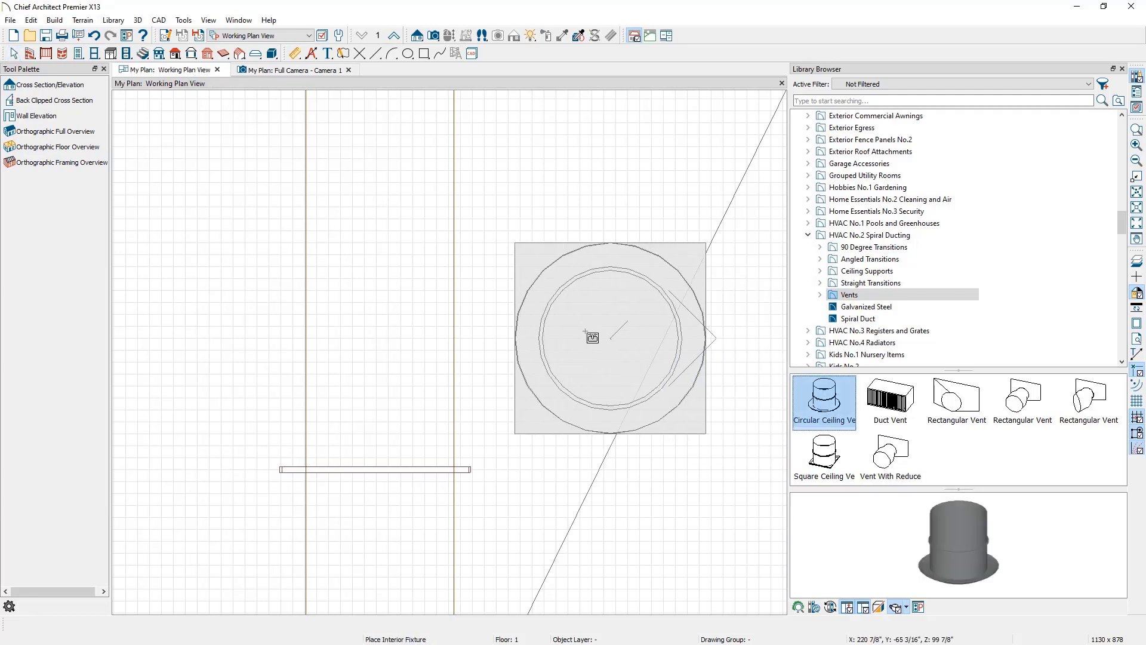
left_click(393, 305)
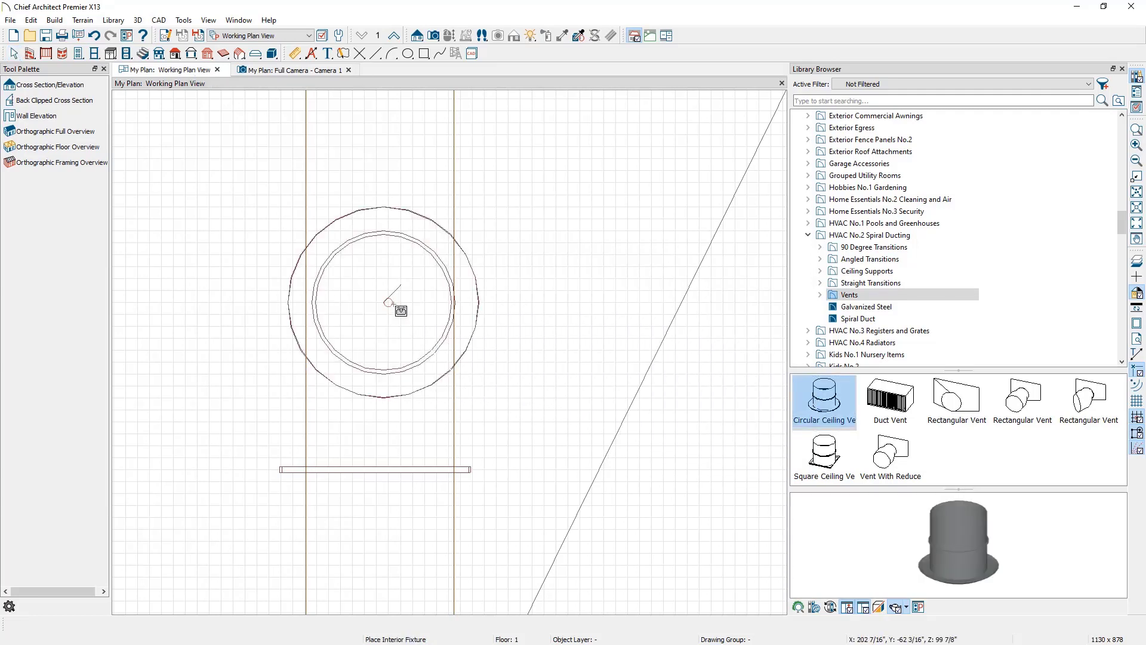
In the camera view, raise the circular ceiling vent until its upper part runs into the underside of the duct.
left_click(285, 72)
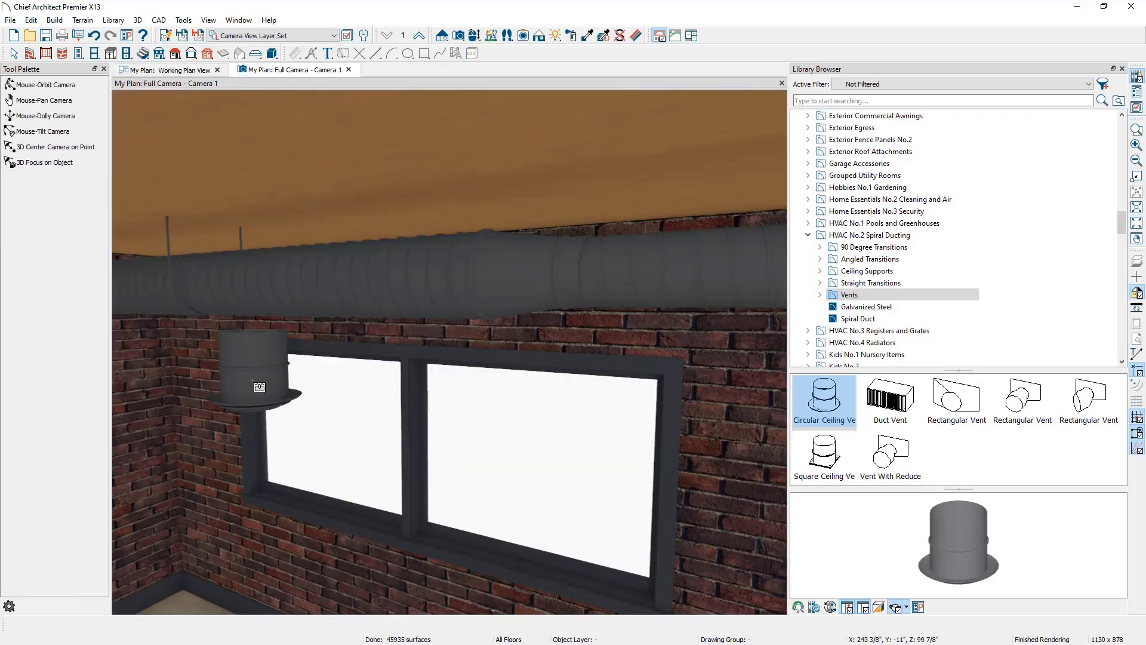
key("space")
left_click(249, 385)
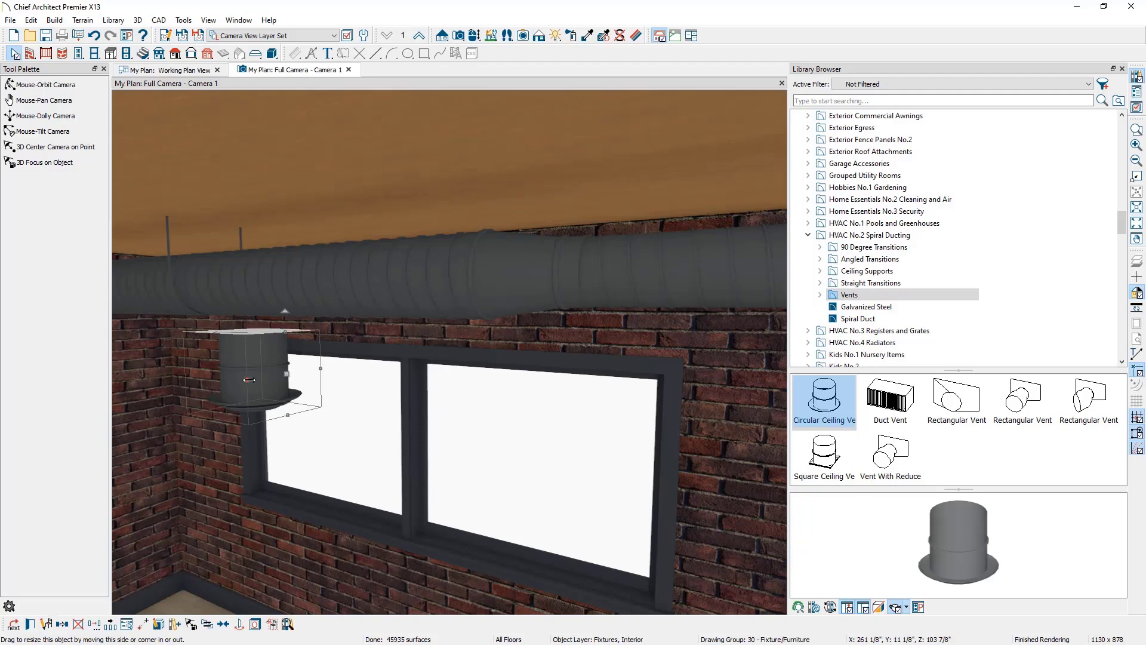
left_click_drag(283, 346, 286, 293)
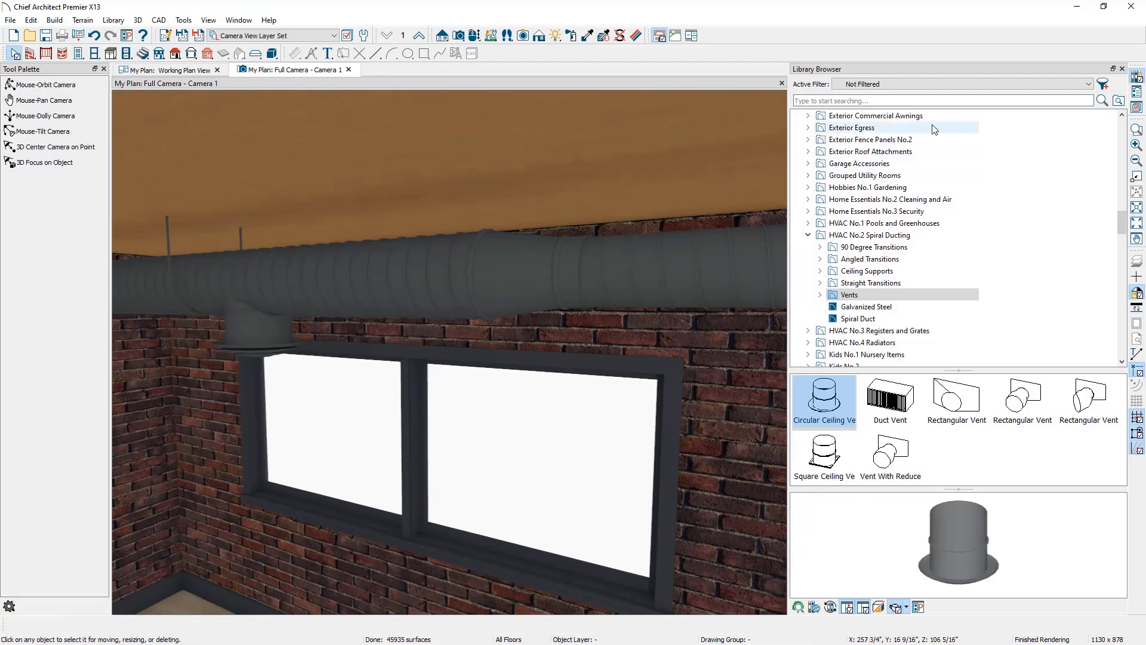
Close the Library Browser and orbit the camera to inspect the completed ductwork, support band and vent.
left_click(1123, 69)
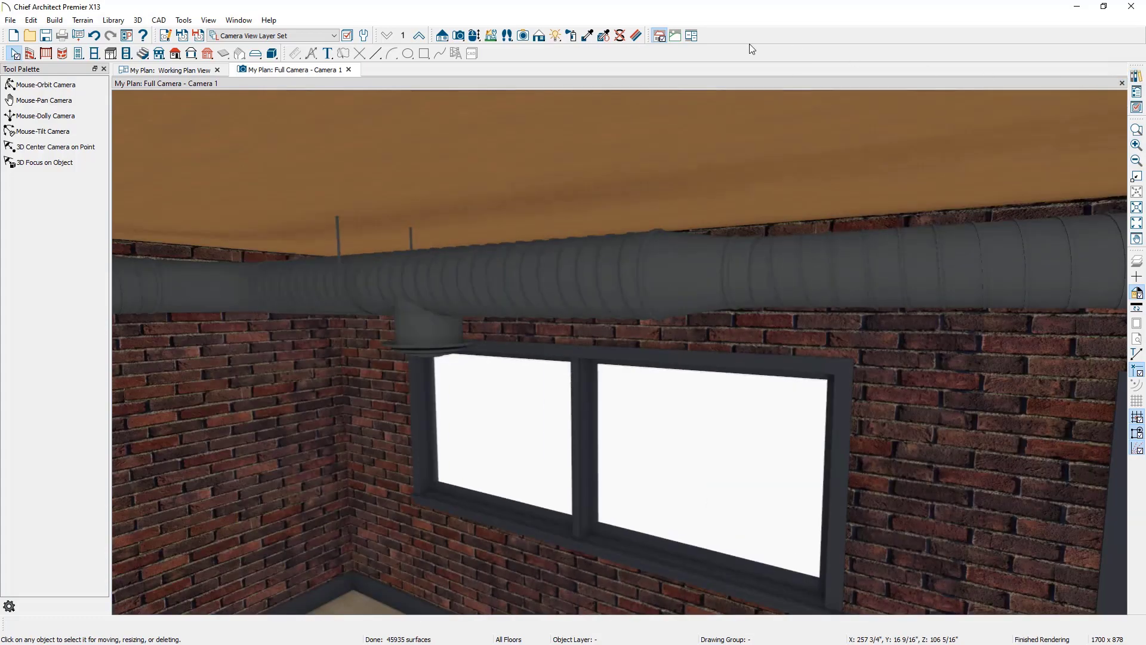
left_click(475, 36)
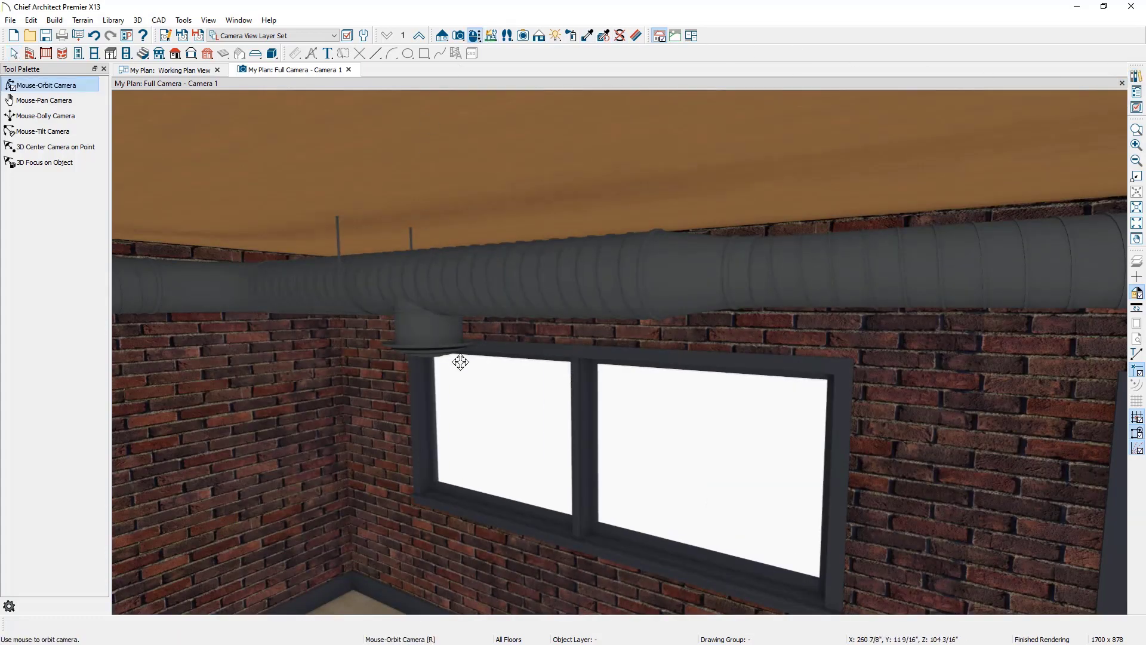
left_click_drag(460, 361, 488, 279)
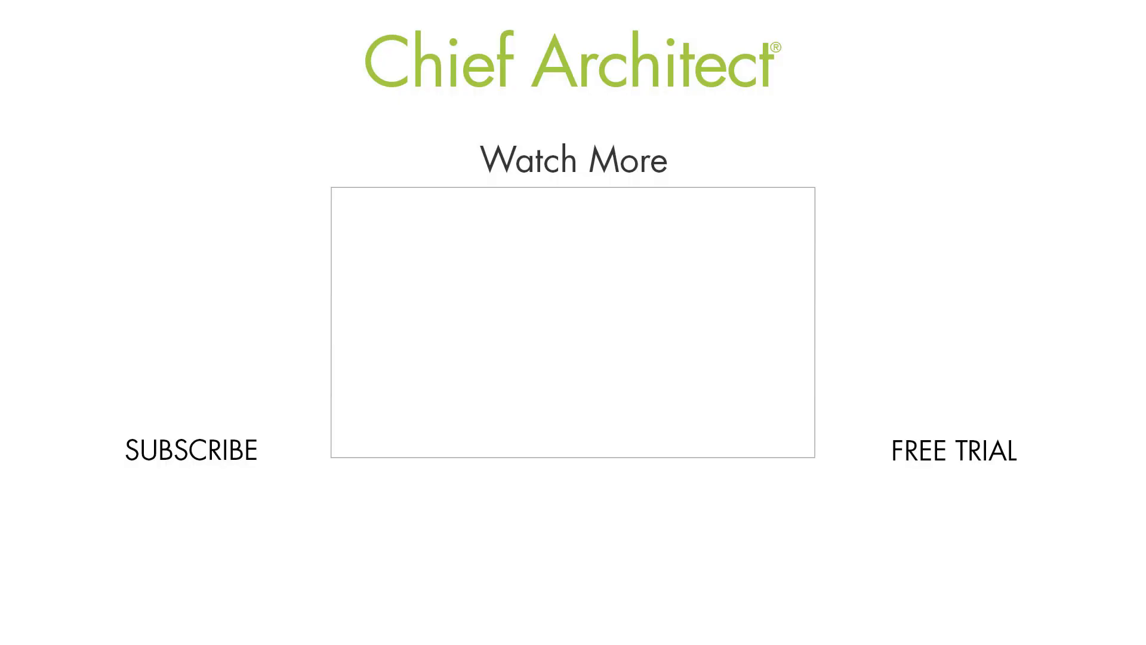